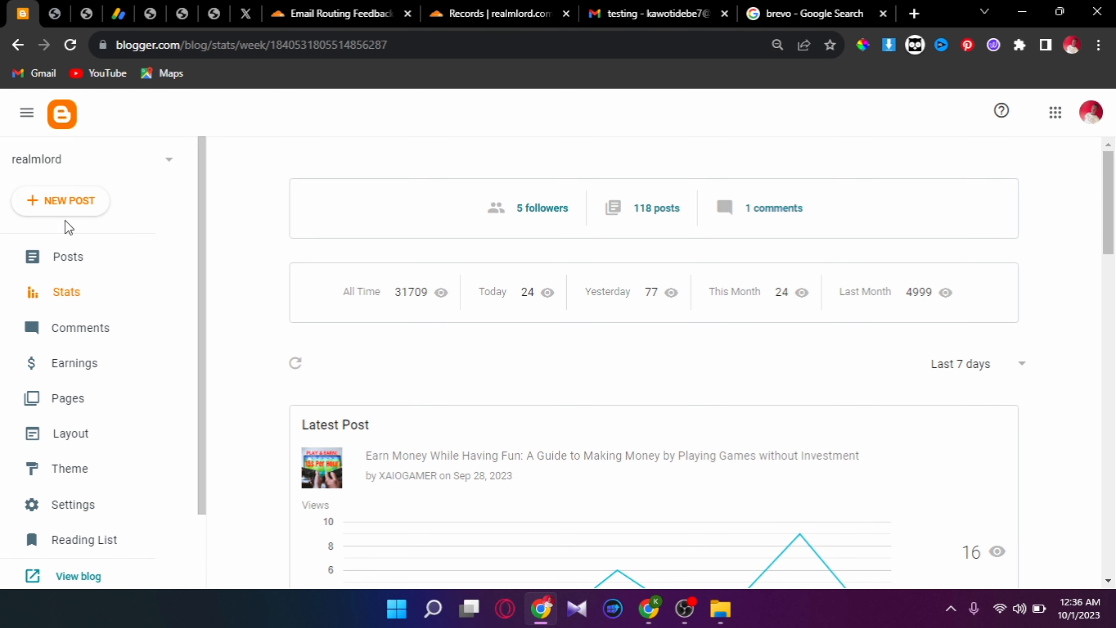
- Switch to the Cloudflare Email Routing tab for realmlord.com.ng
click(302, 6)
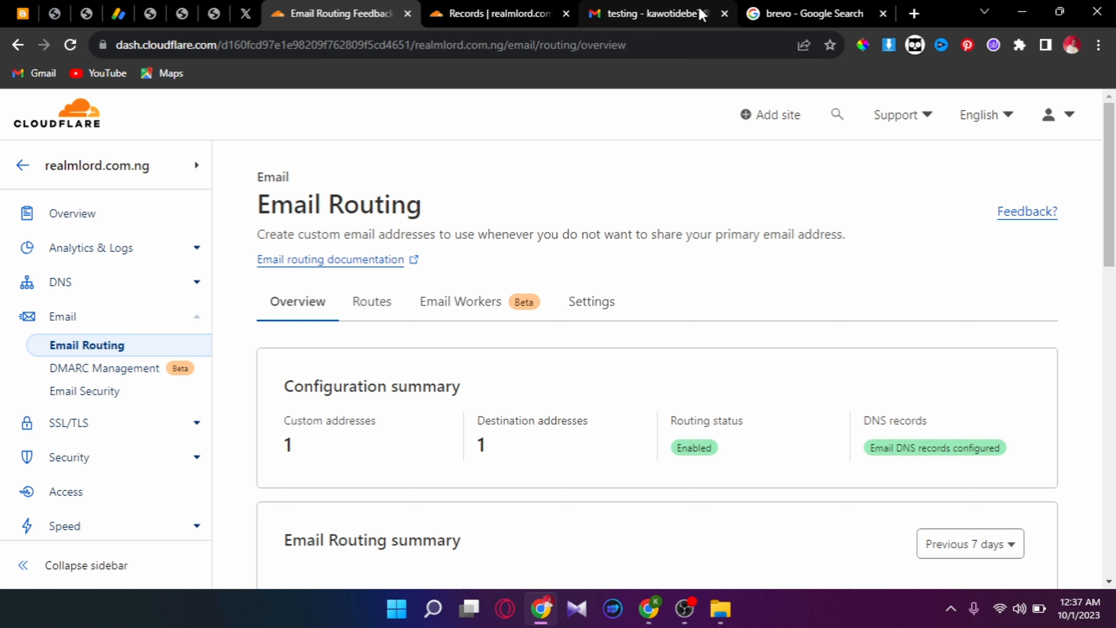
- Open the 'Brevo | CRM Suite' result from the Google search results for 'brevo'
click(767, 6)
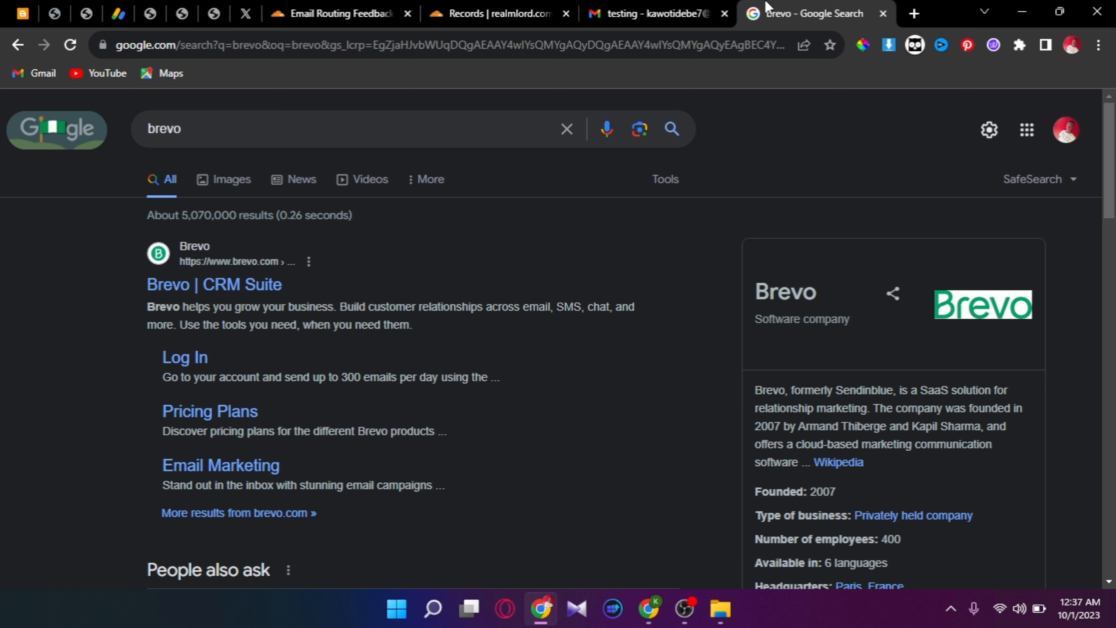
click(208, 287)
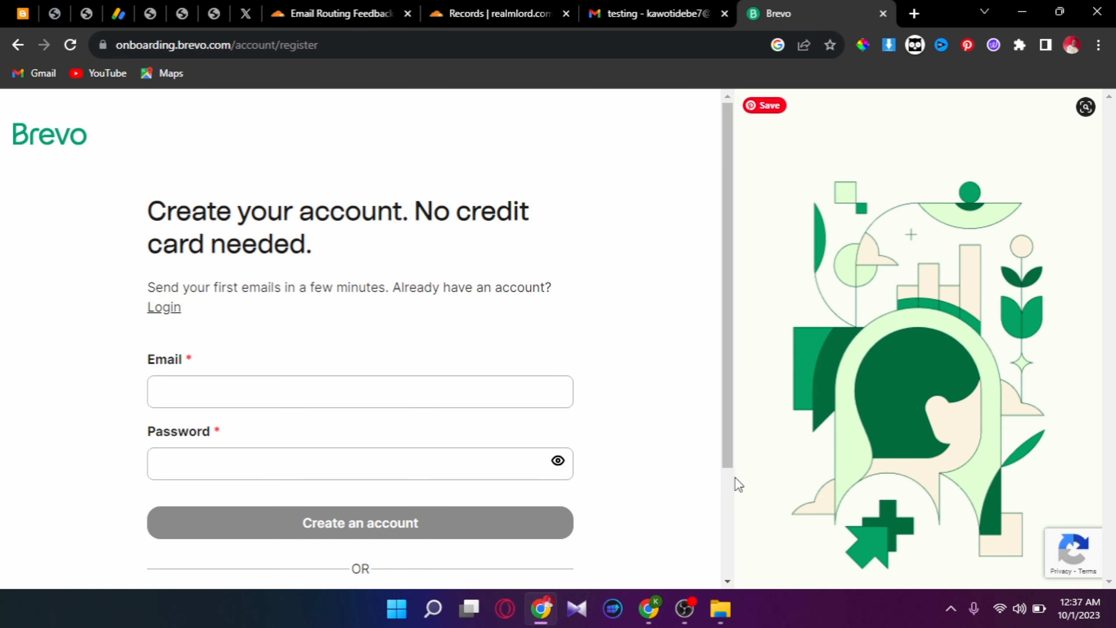
- Sign up for Brevo with Google, picking the account in the account chooser
scroll(729, 481, down, 3)
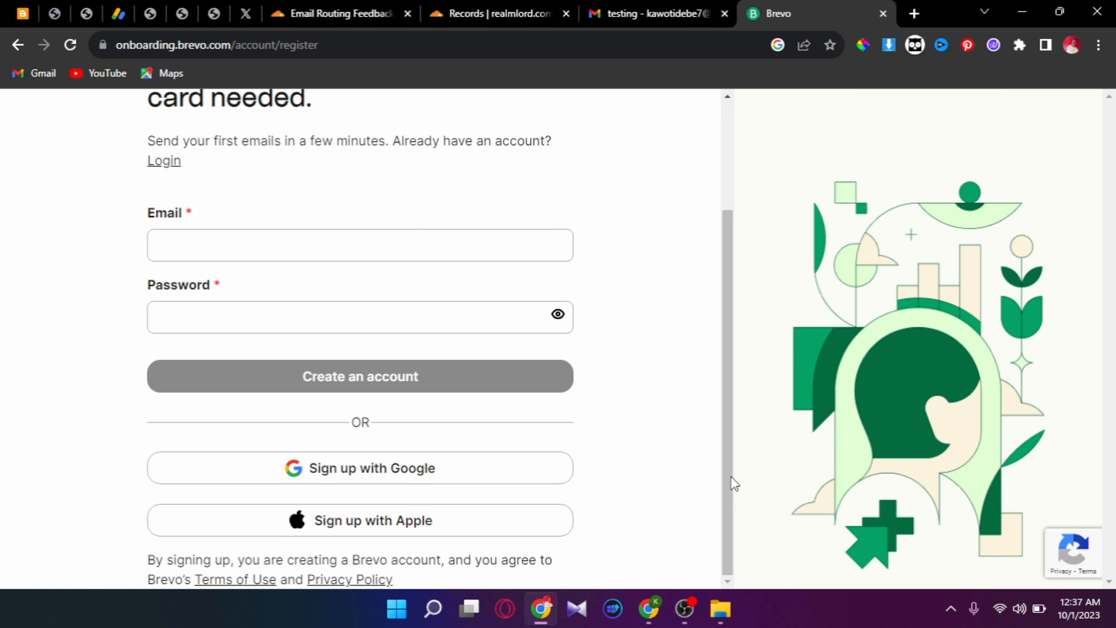
click(488, 467)
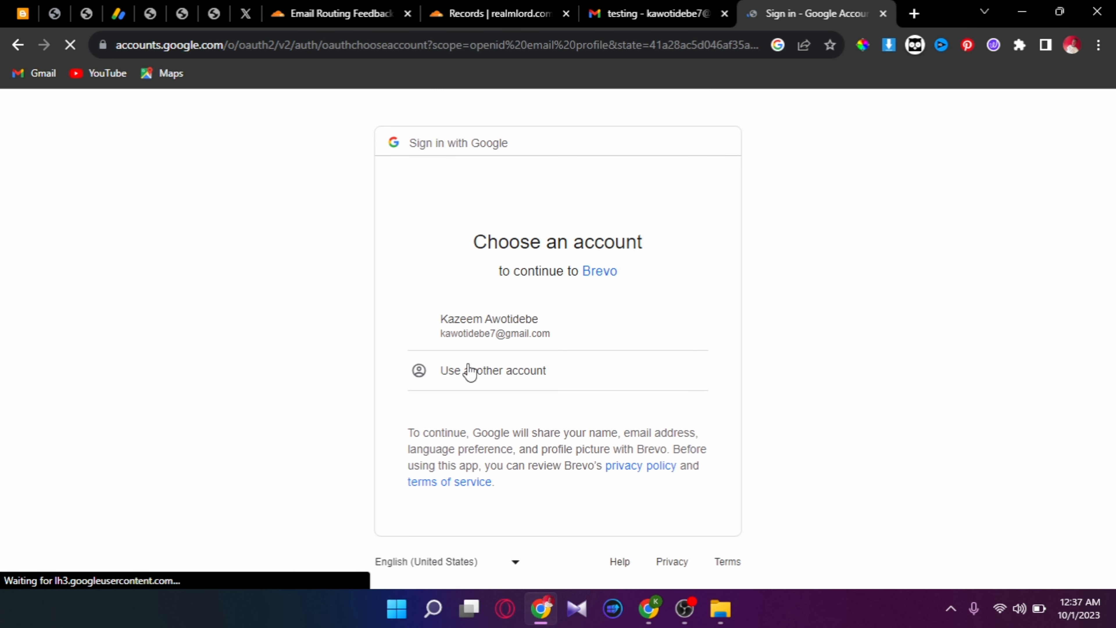
click(490, 328)
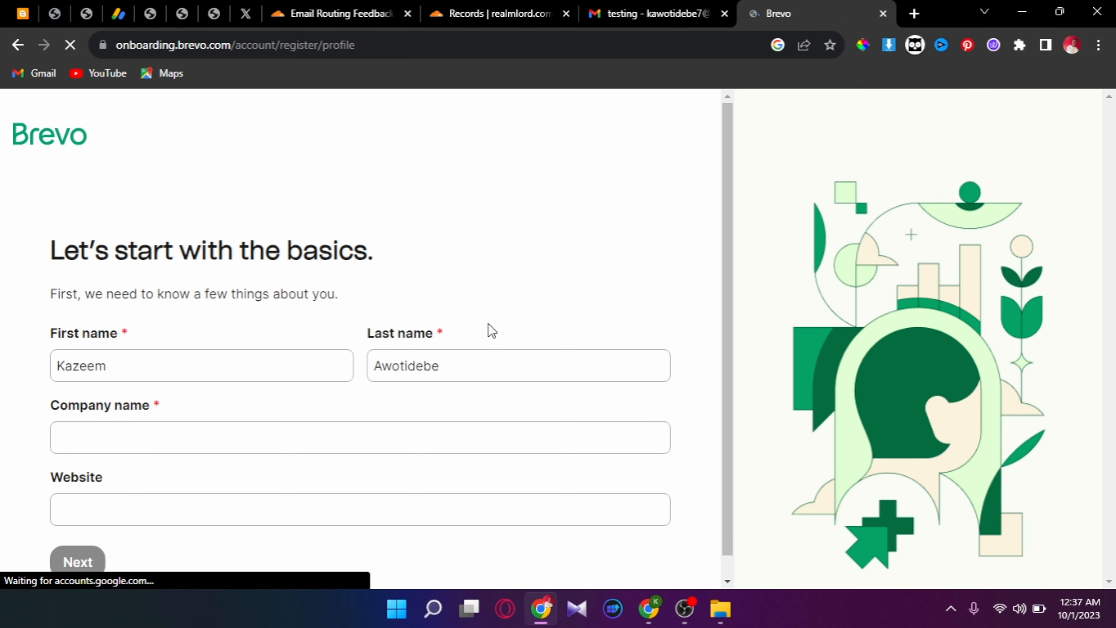
- Submit Brevo's basics form with company name 'Realmlord' and website 'realmlord.com.ng'
click(321, 441)
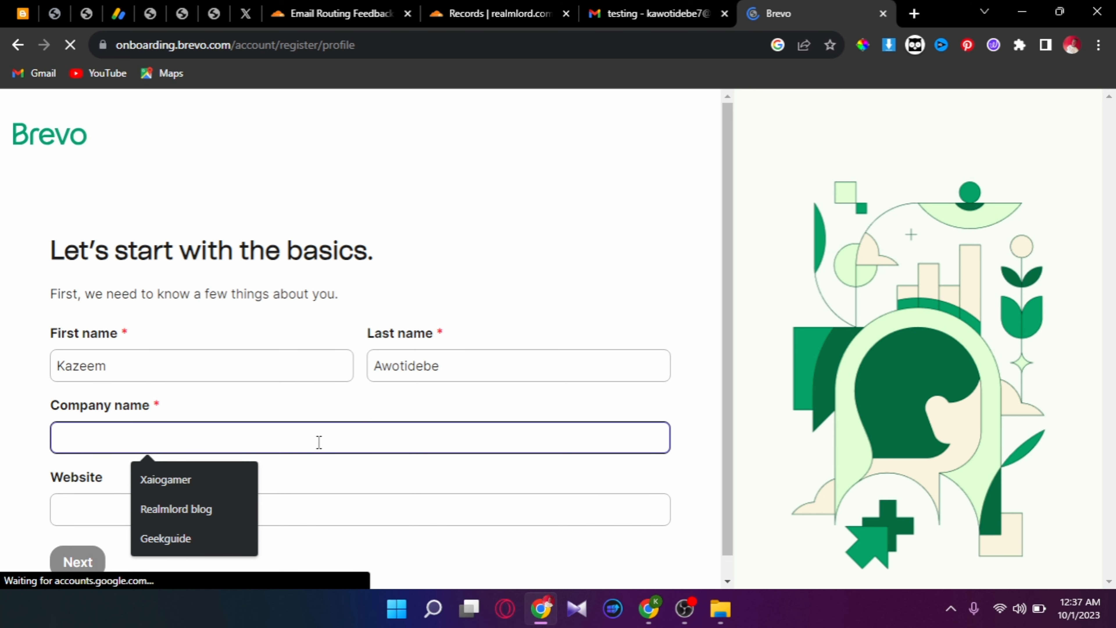
click(171, 515)
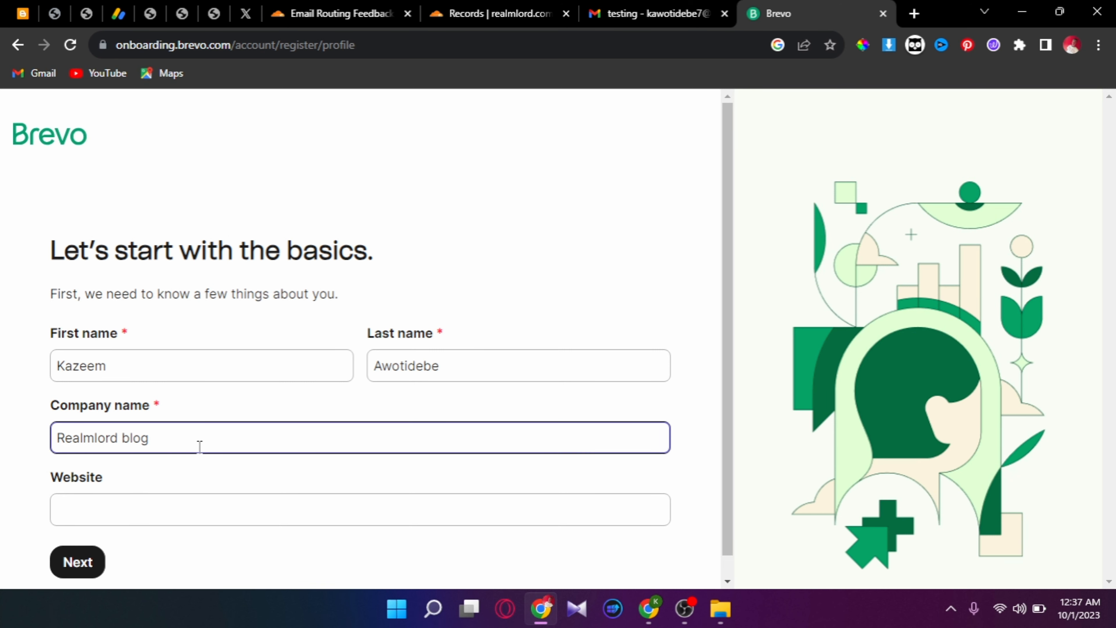
key(BackSpace)
key(BackSpace)
key(BackSpace)
key(BackSpace)
key(BackSpace)
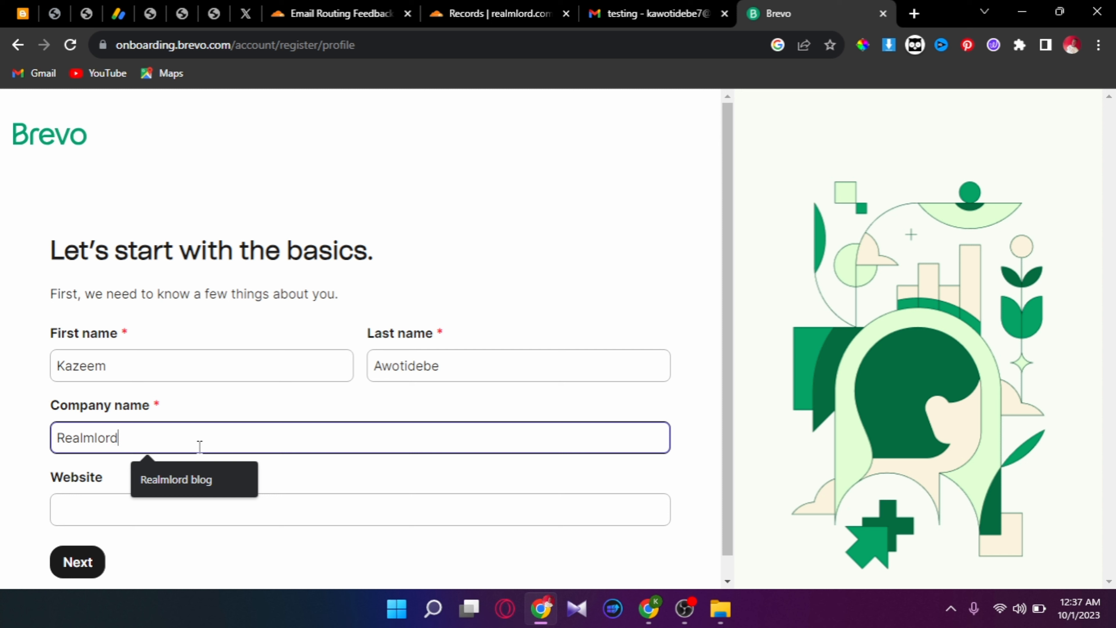
click(177, 507)
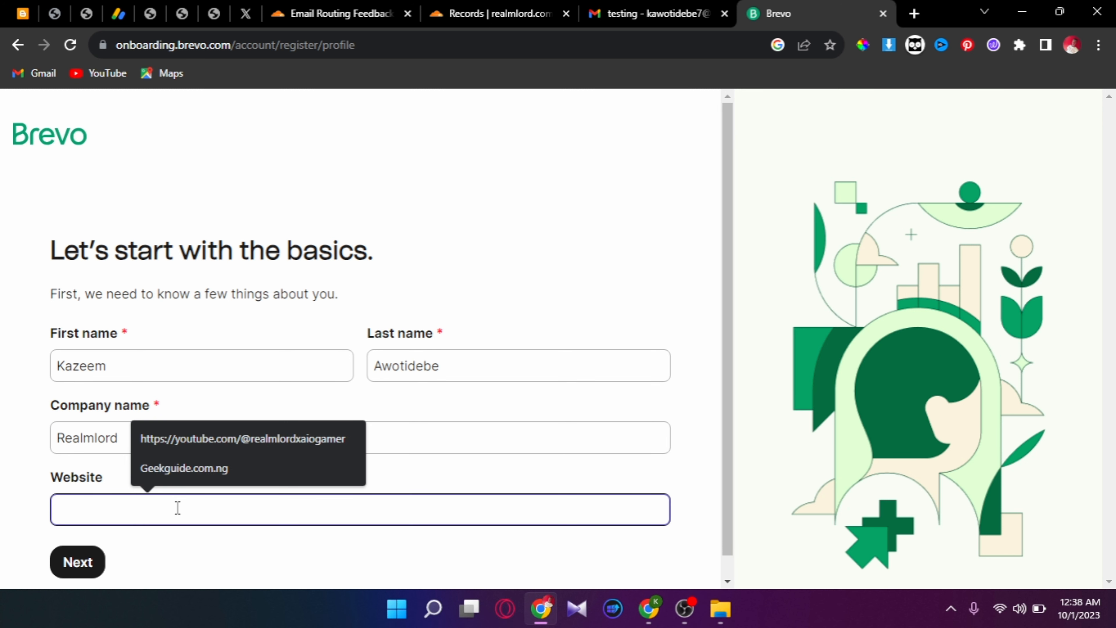
text(re)
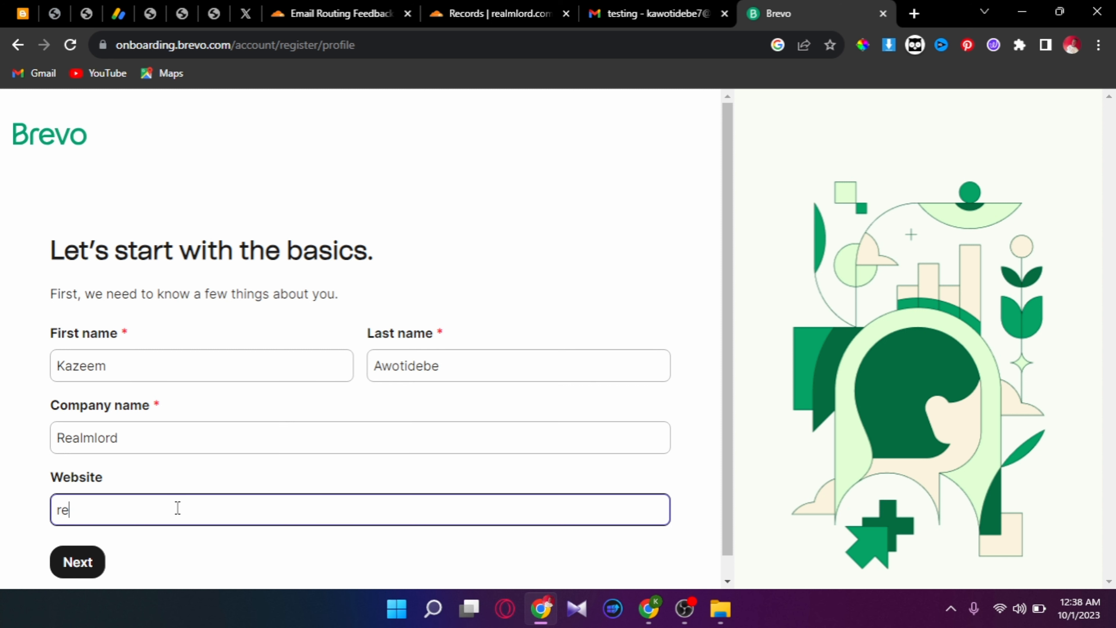
text(almlord.com)
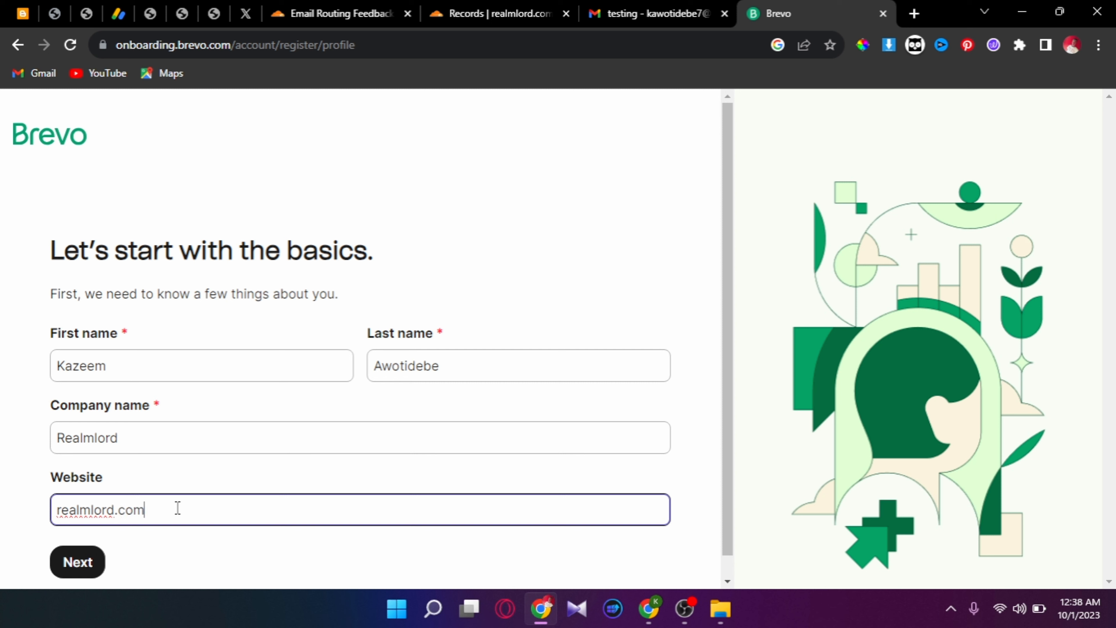
text(.ng)
scroll(725, 506, down, 1)
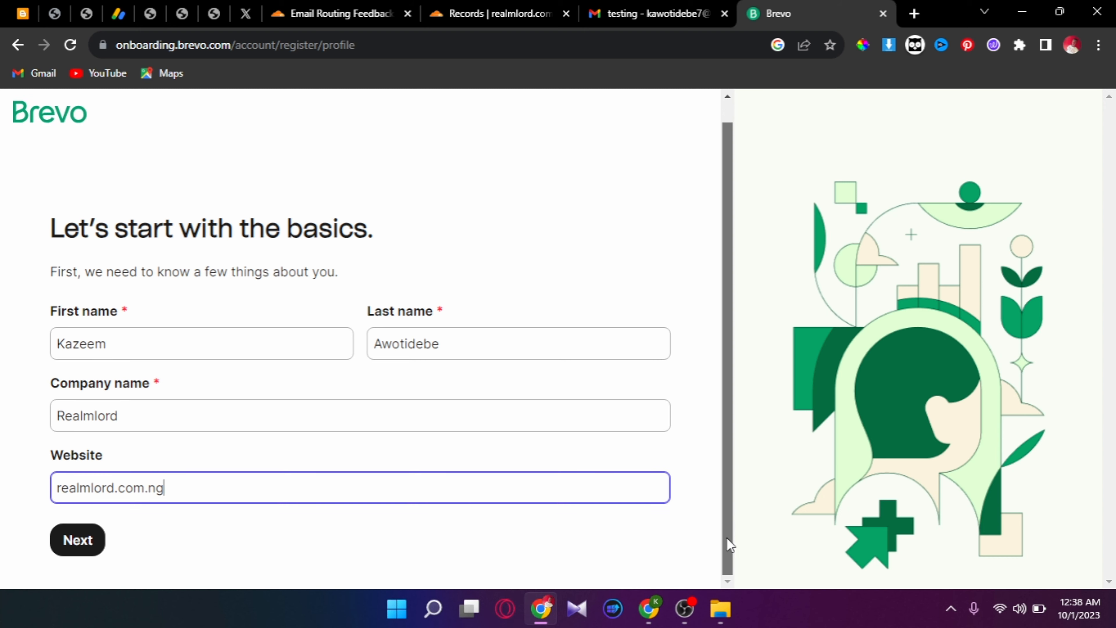
click(67, 556)
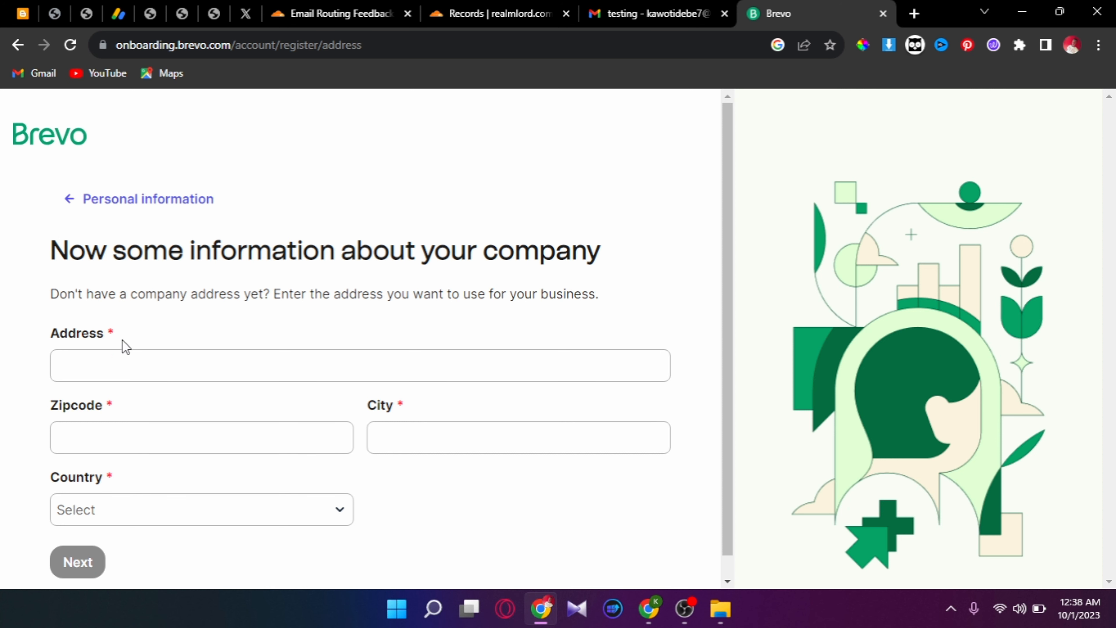
- Submit business details: 0-1 employee, 1-300 contacts, and opt out of promotional emails
click(126, 362)
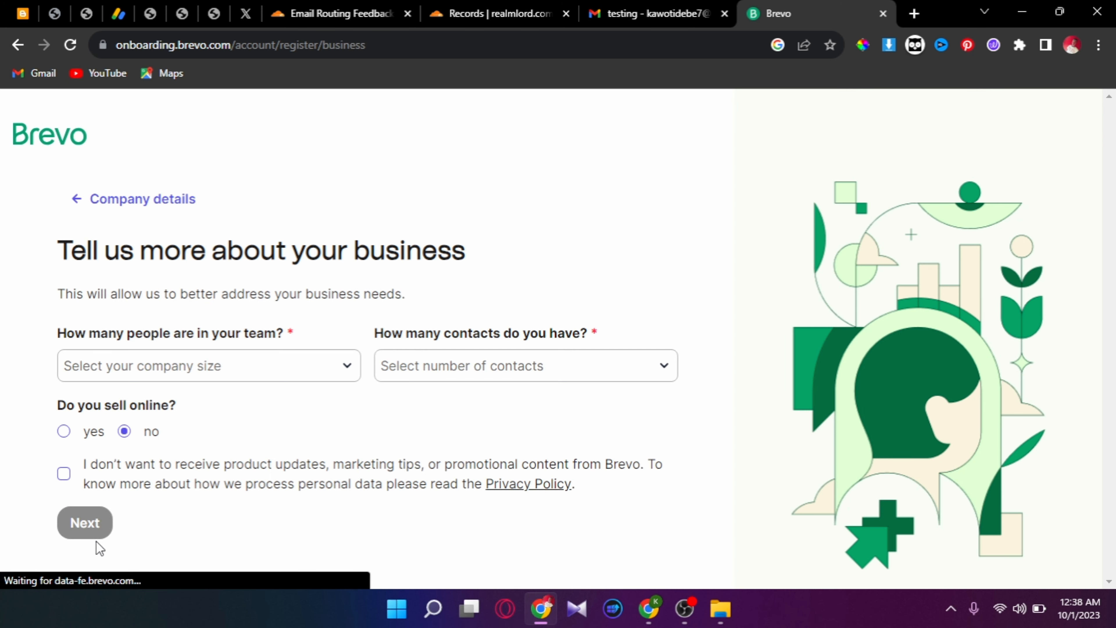
click(141, 367)
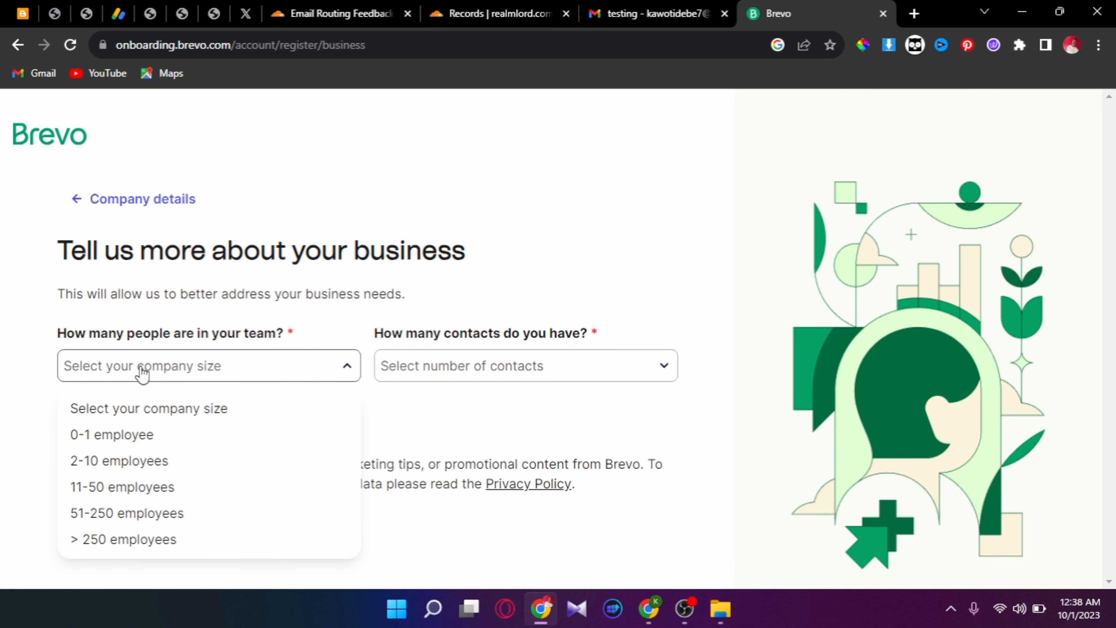
click(137, 433)
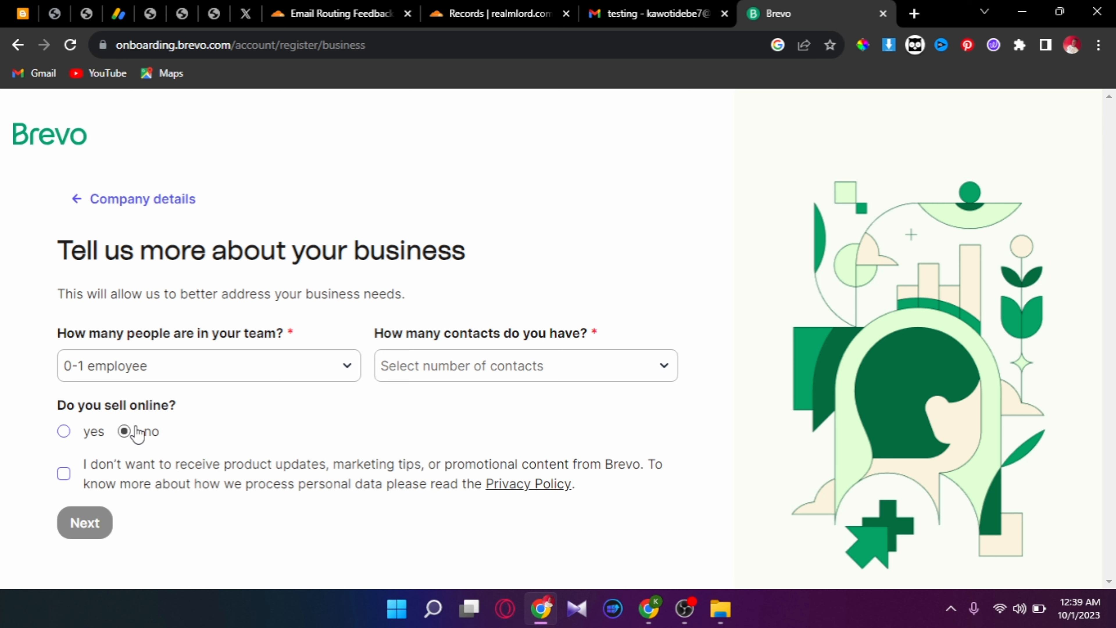
click(616, 367)
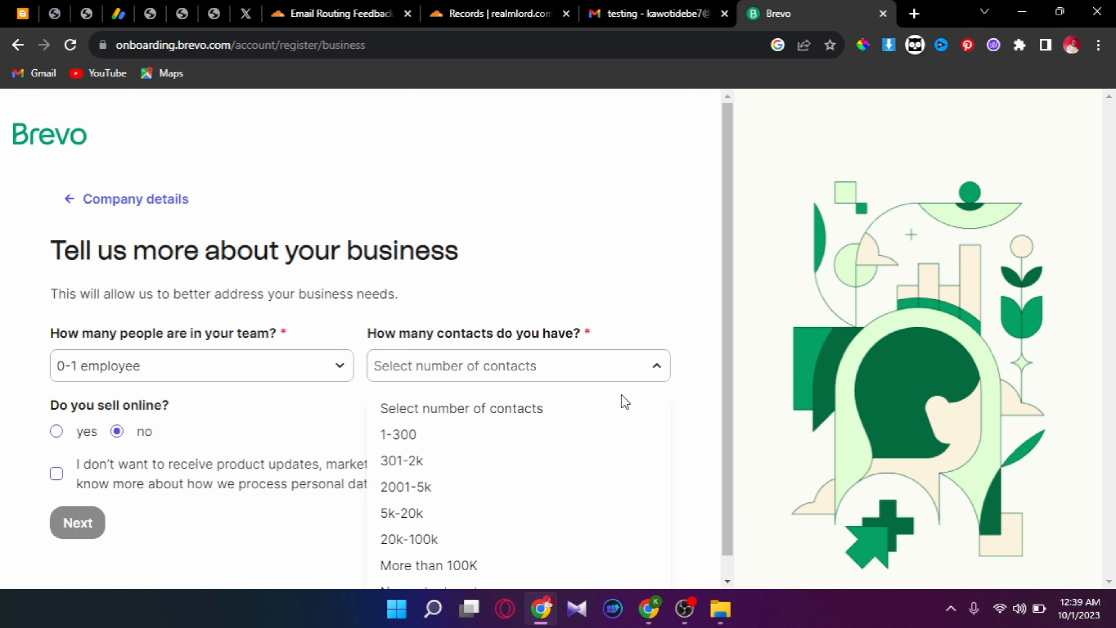
click(601, 430)
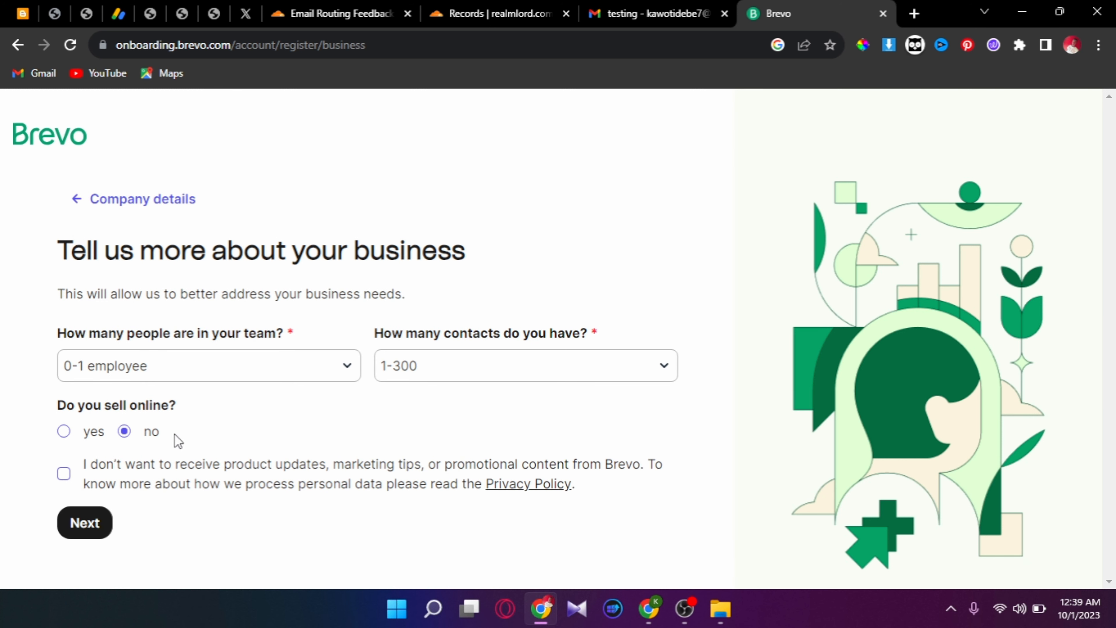
click(64, 473)
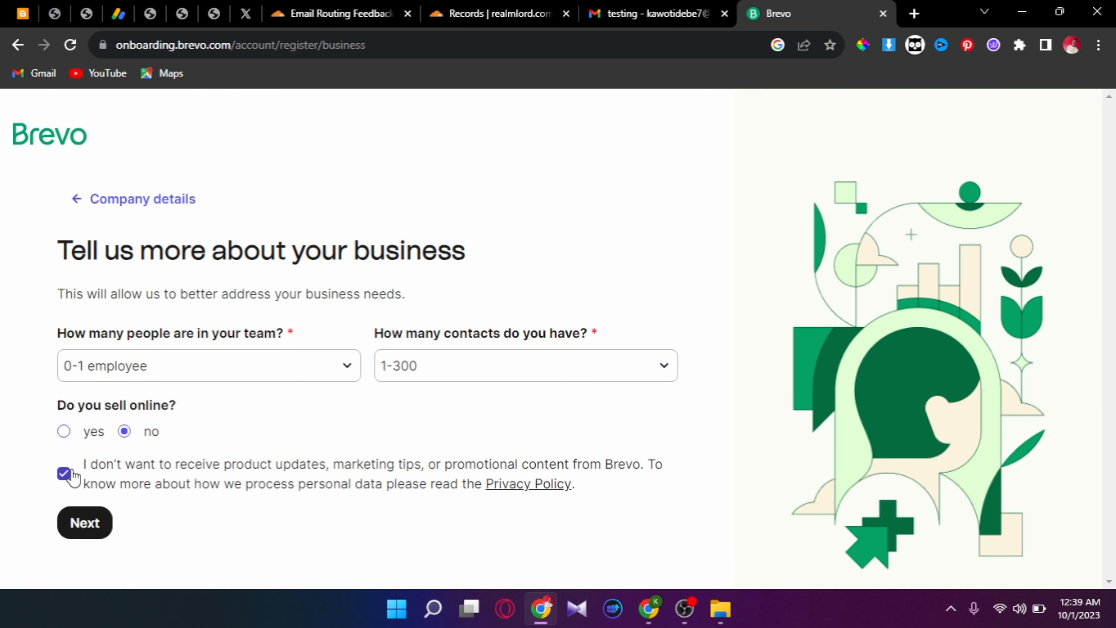
click(72, 525)
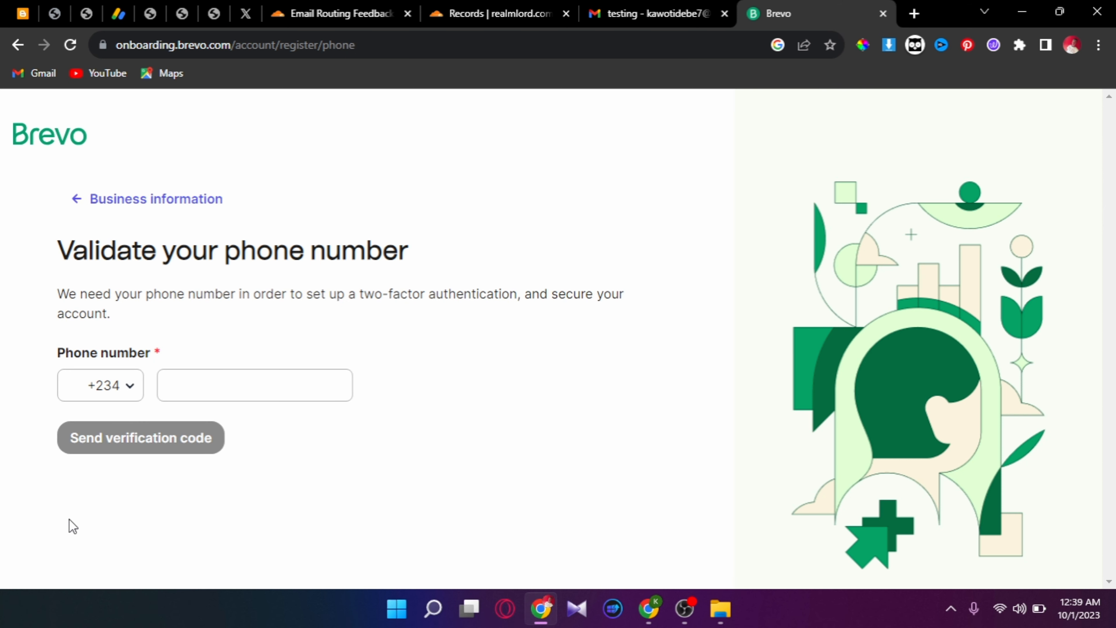
- Enter the phone number without its leading zero and request a text verification code
click(241, 399)
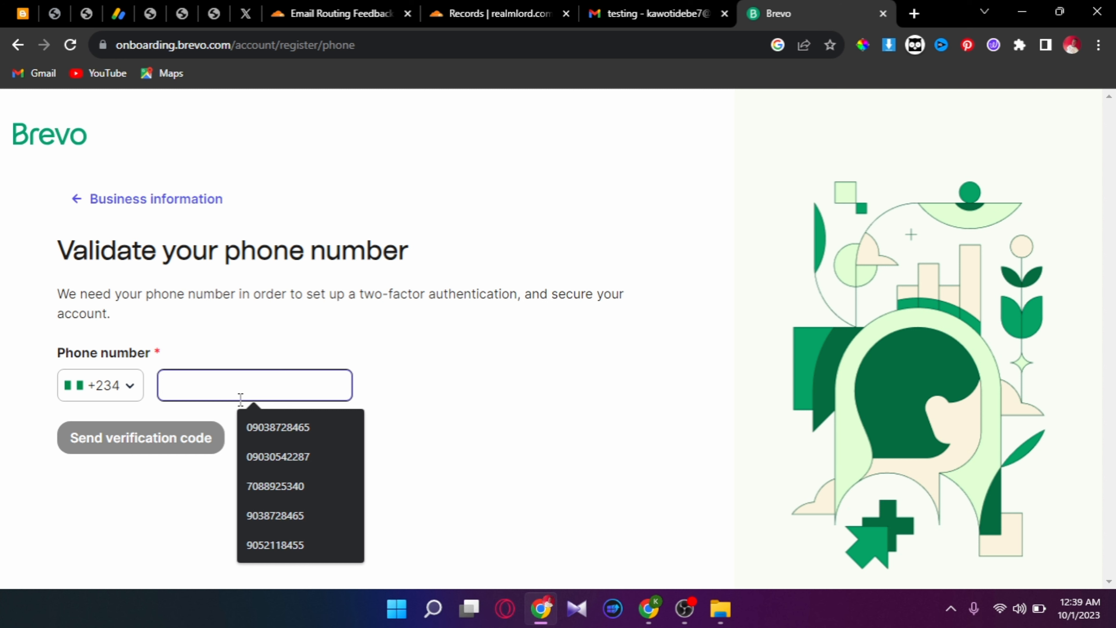
click(246, 428)
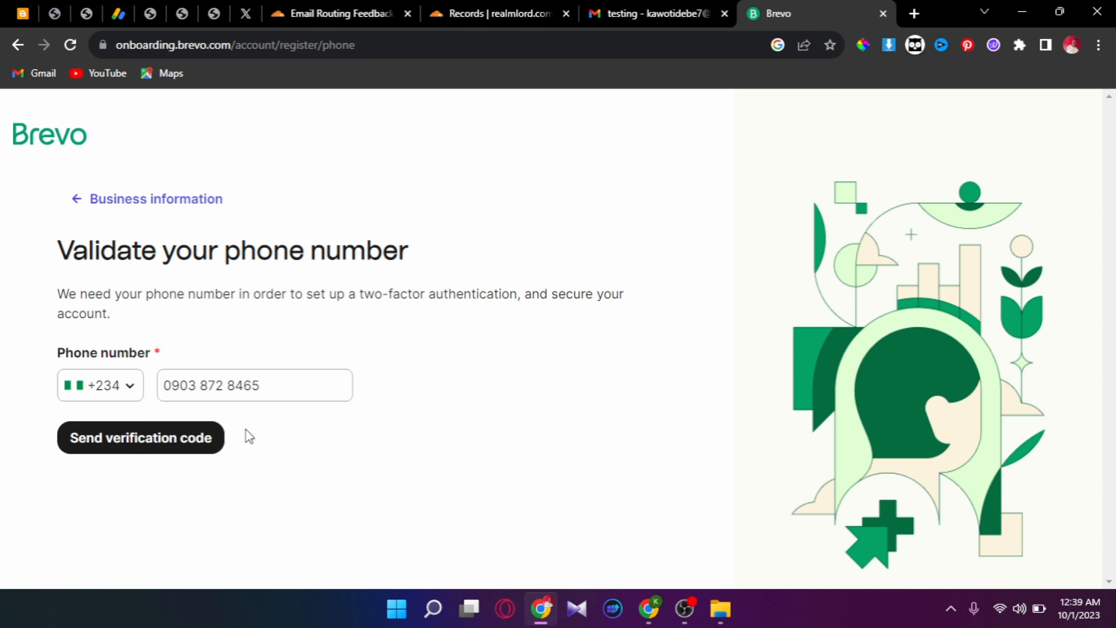
click(180, 386)
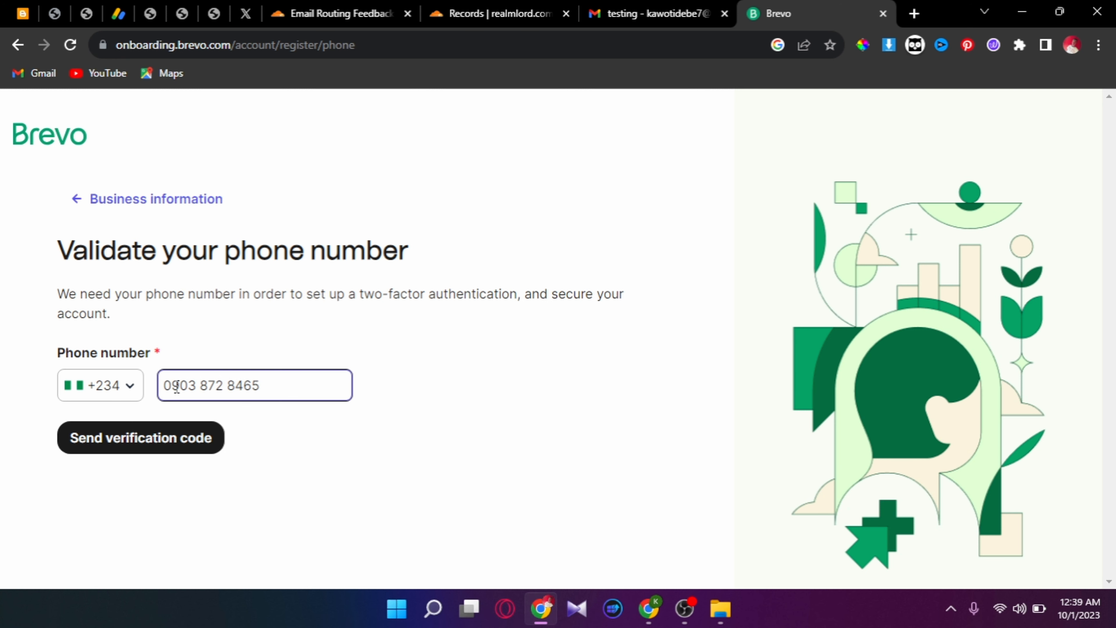
key(BackSpace)
click(169, 448)
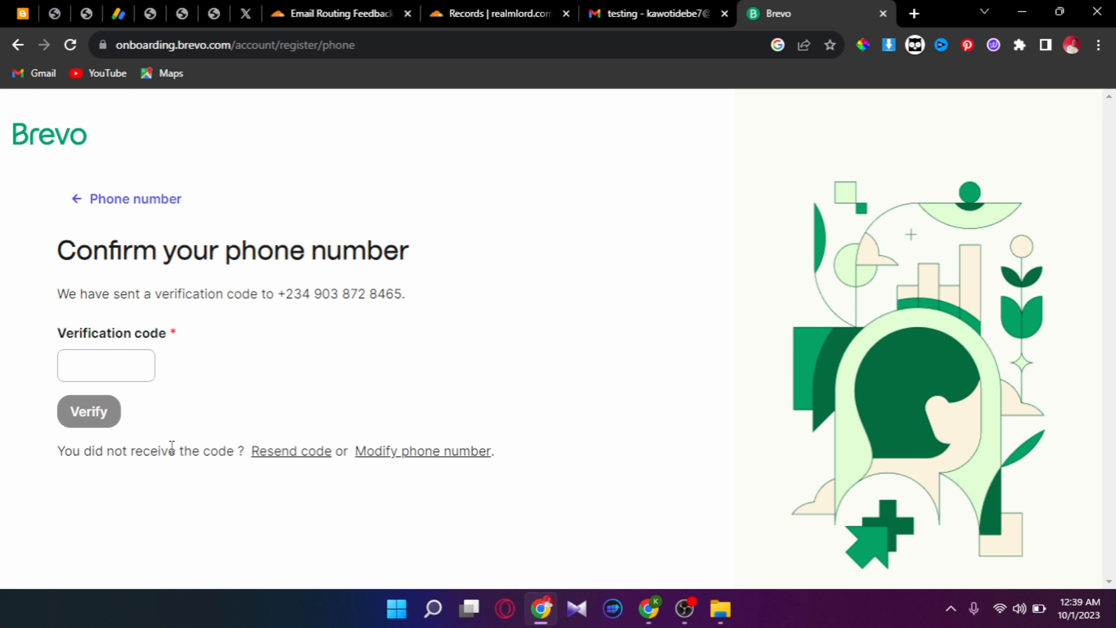
- Enter the received verification code and verify the phone number
click(110, 375)
click(105, 407)
click(101, 404)
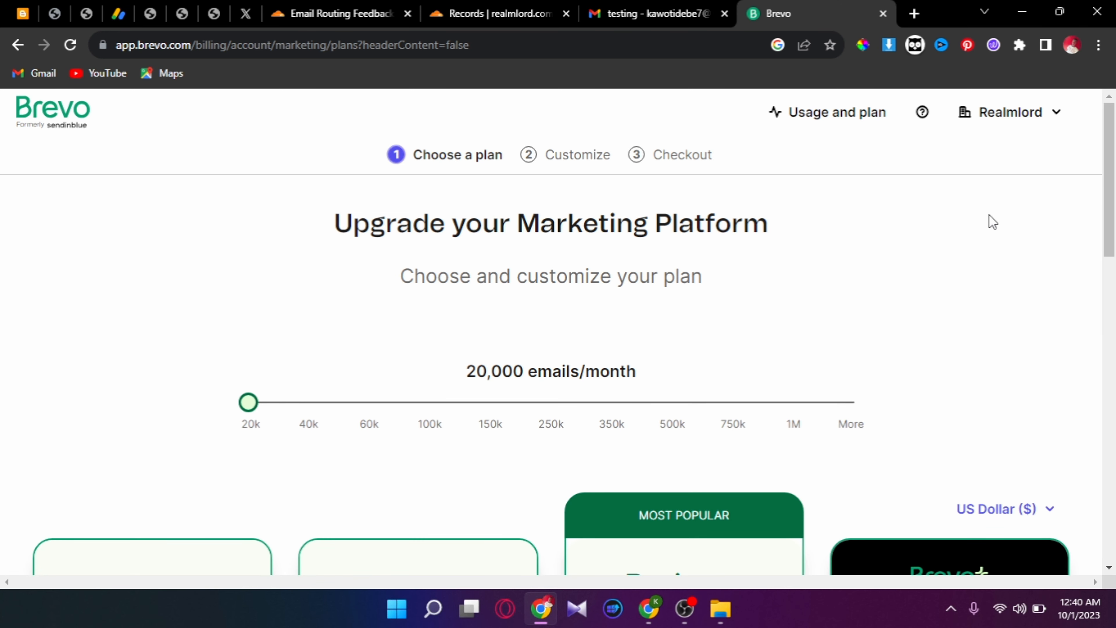
- Scroll down to the plan cards and continue with the Free plan
drag(1111, 167, 1114, 375)
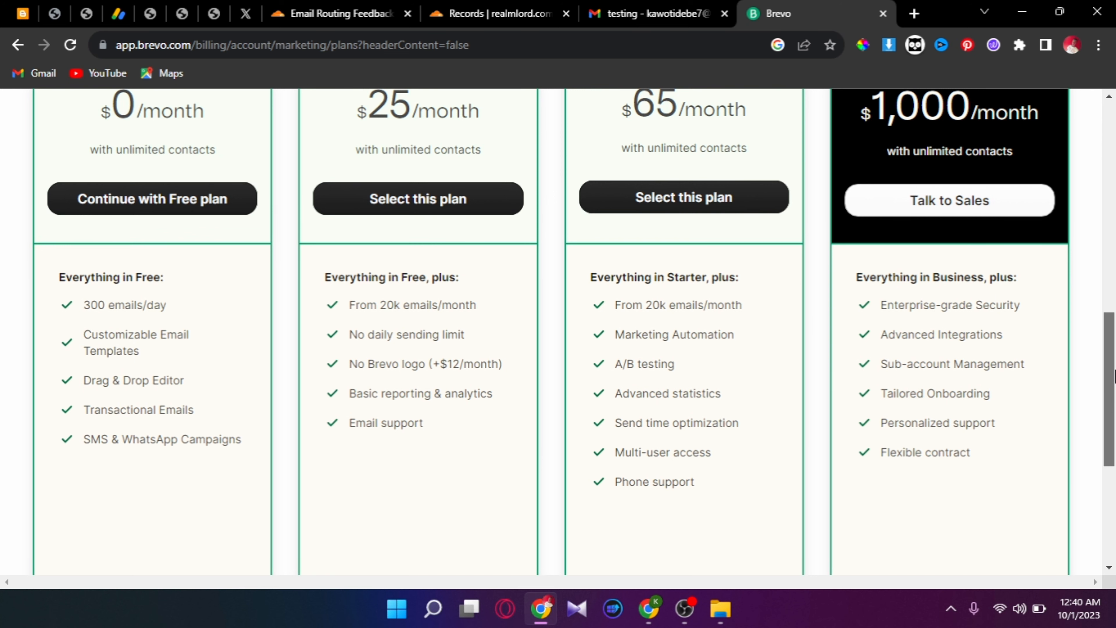
drag(1114, 376, 1114, 347)
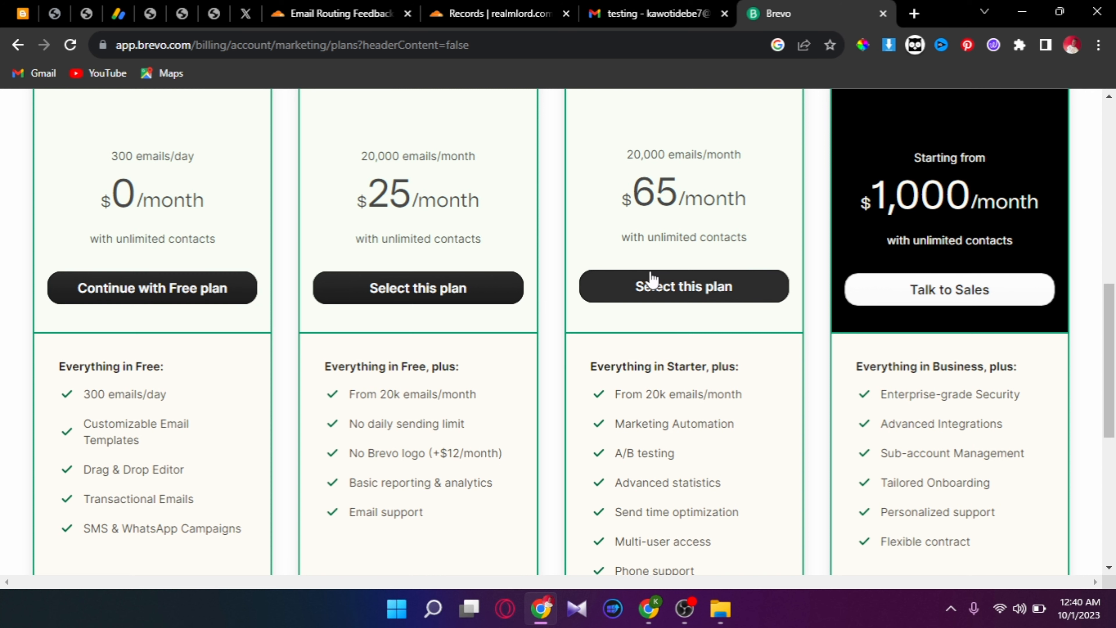
click(231, 295)
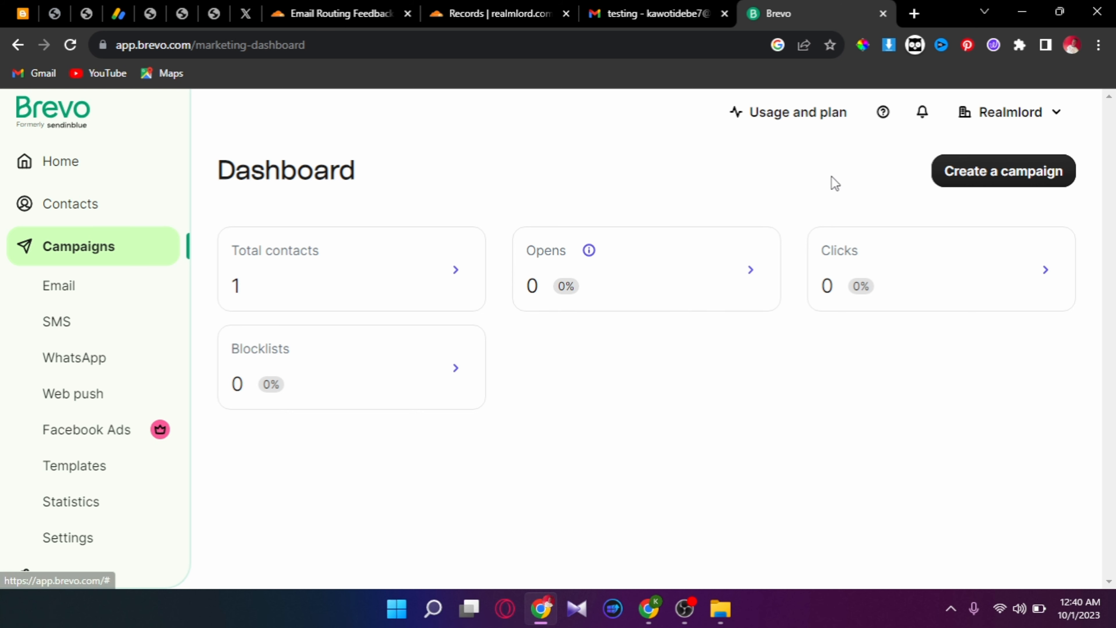
- Open Domains under the account's Senders, Domains & Dedicated IPs settings
click(1018, 121)
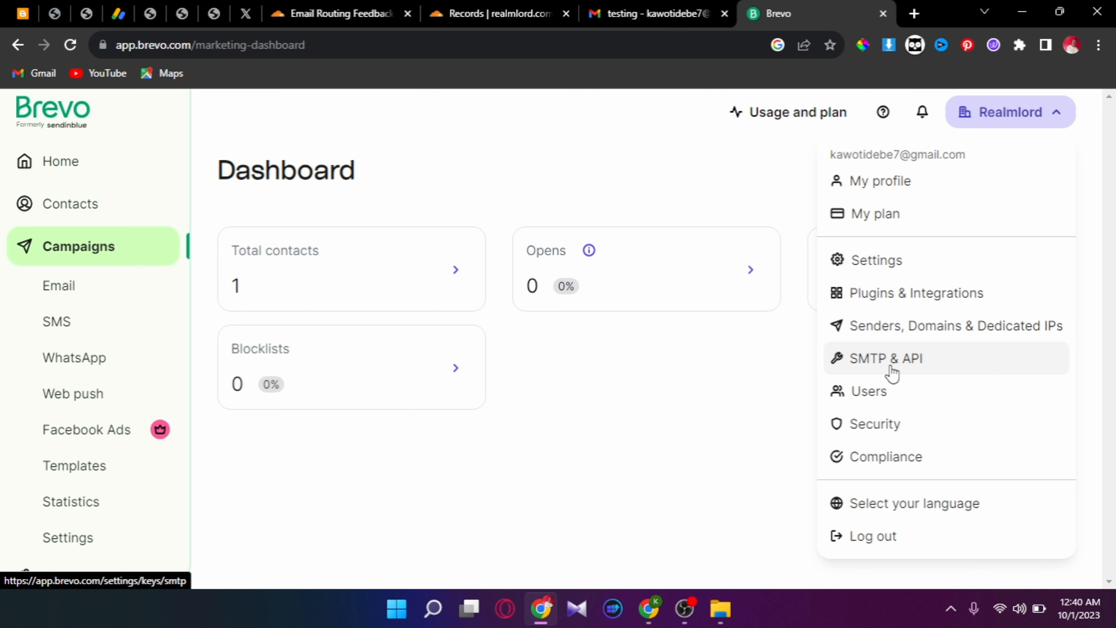
click(891, 336)
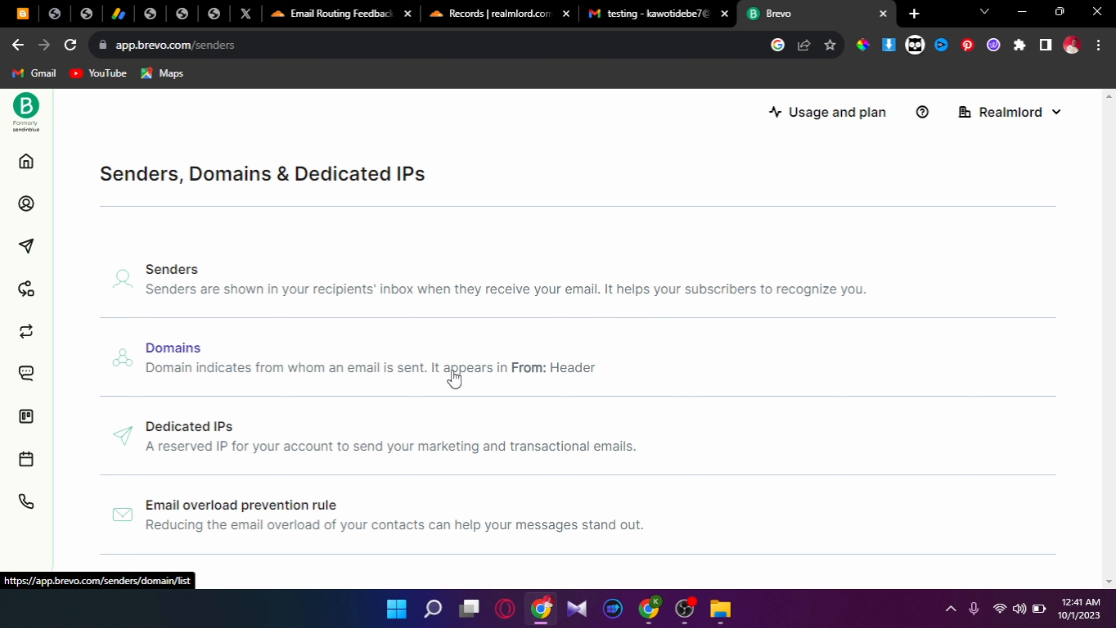
click(295, 364)
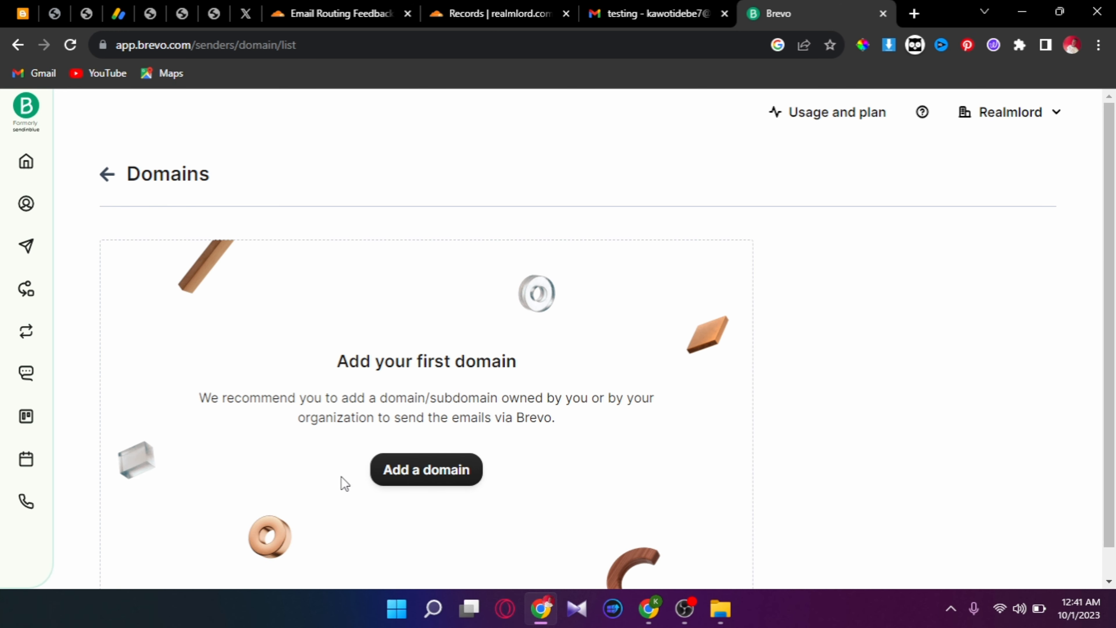
- Add and save realmlord.com.ng as a sending domain with provider Other
click(408, 470)
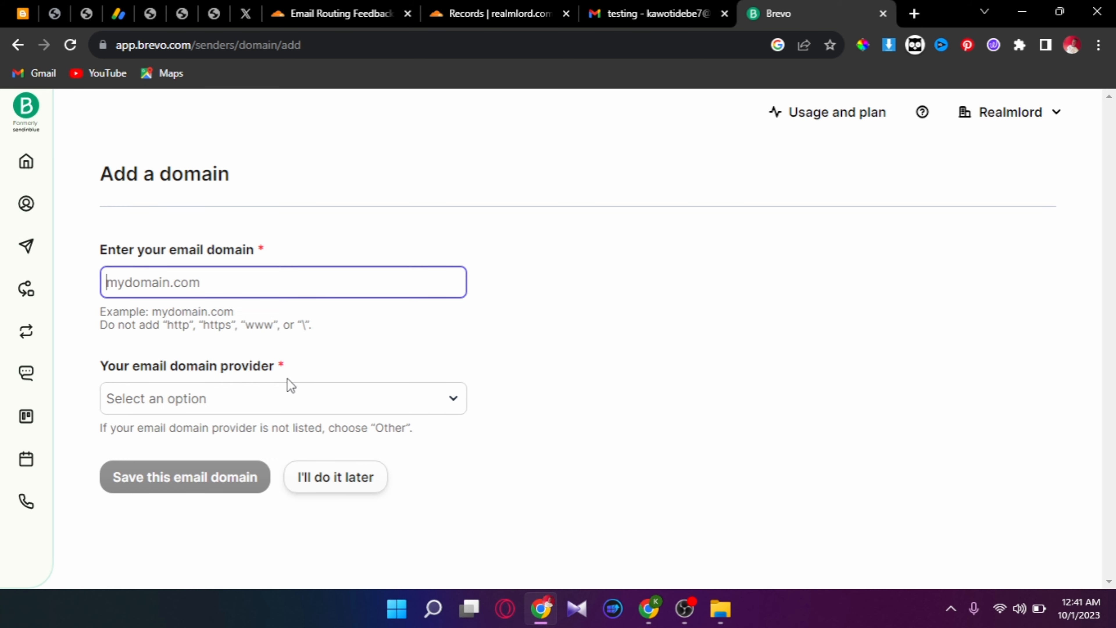
text(realmlord.com.ng)
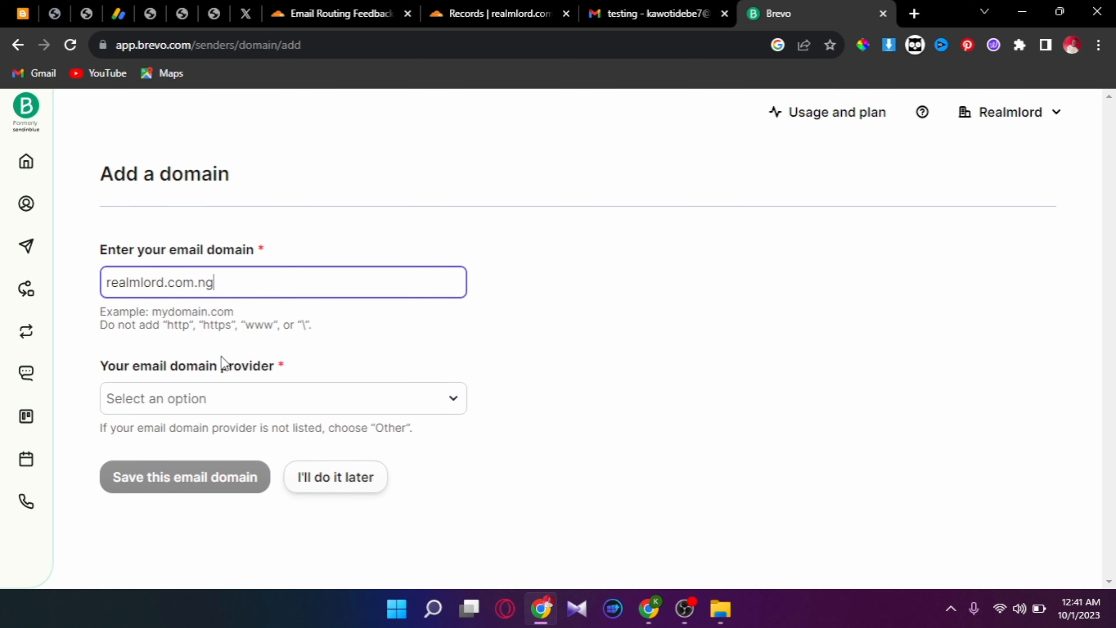
click(220, 398)
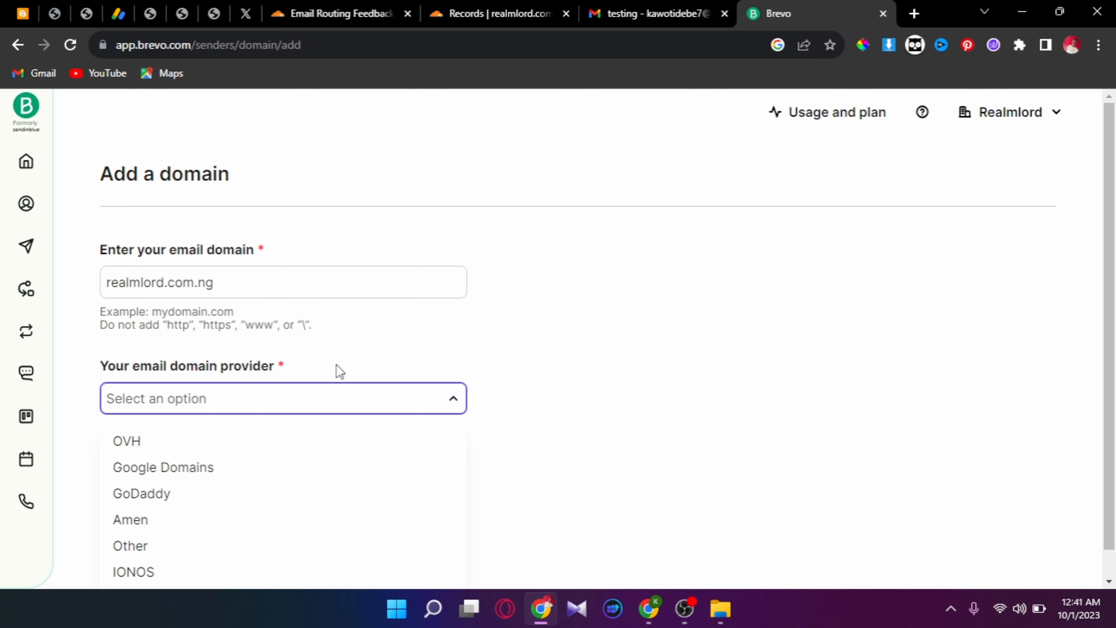
key(Down)
key(Down)
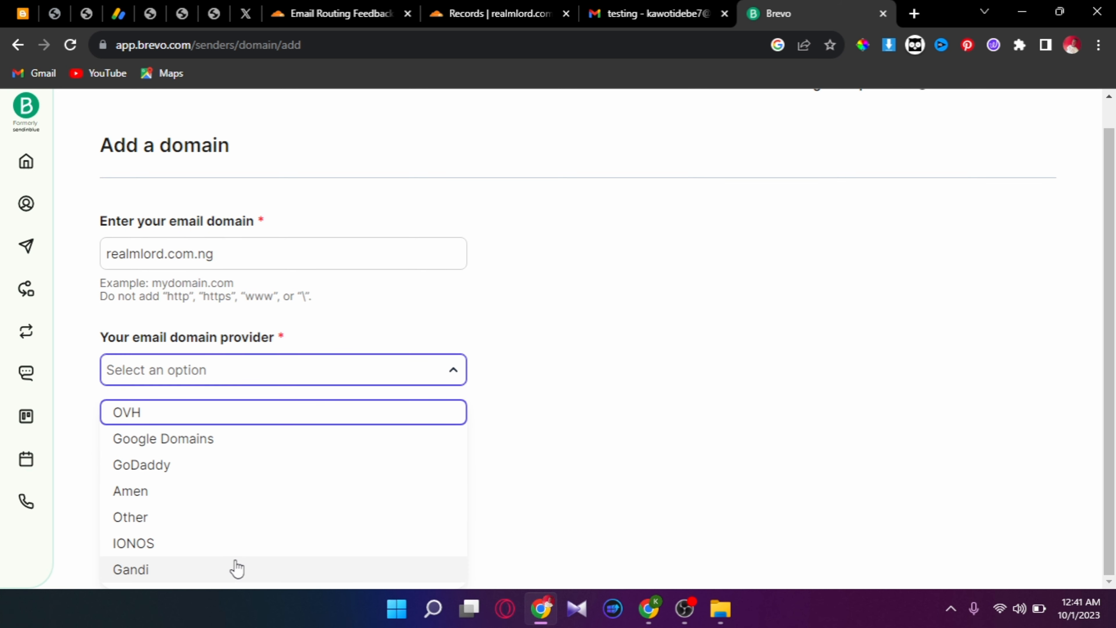
key(Down)
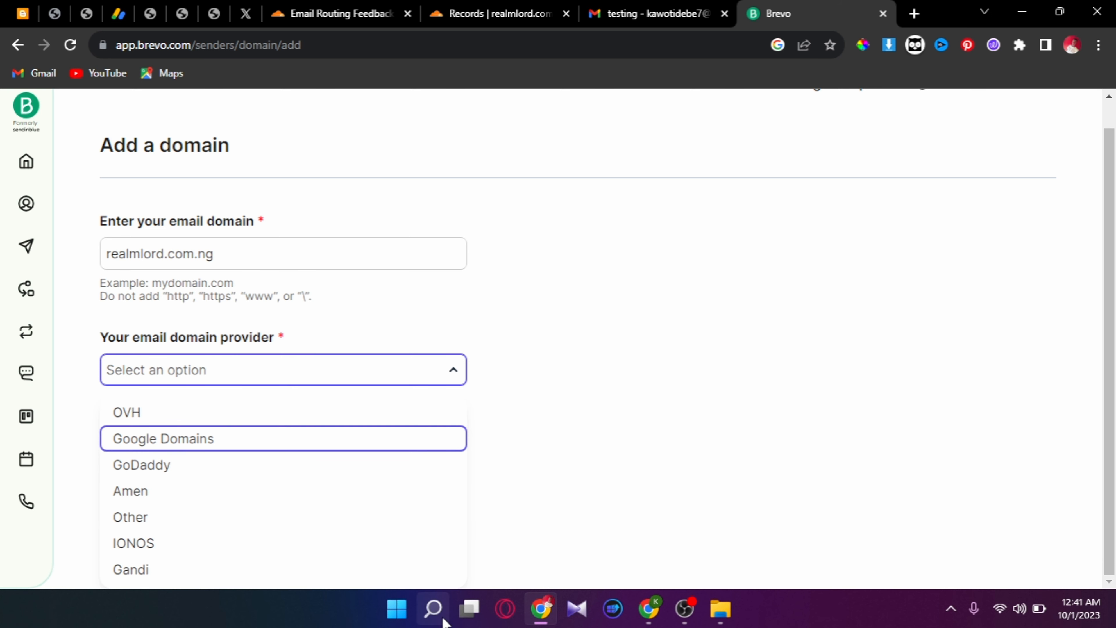
click(229, 523)
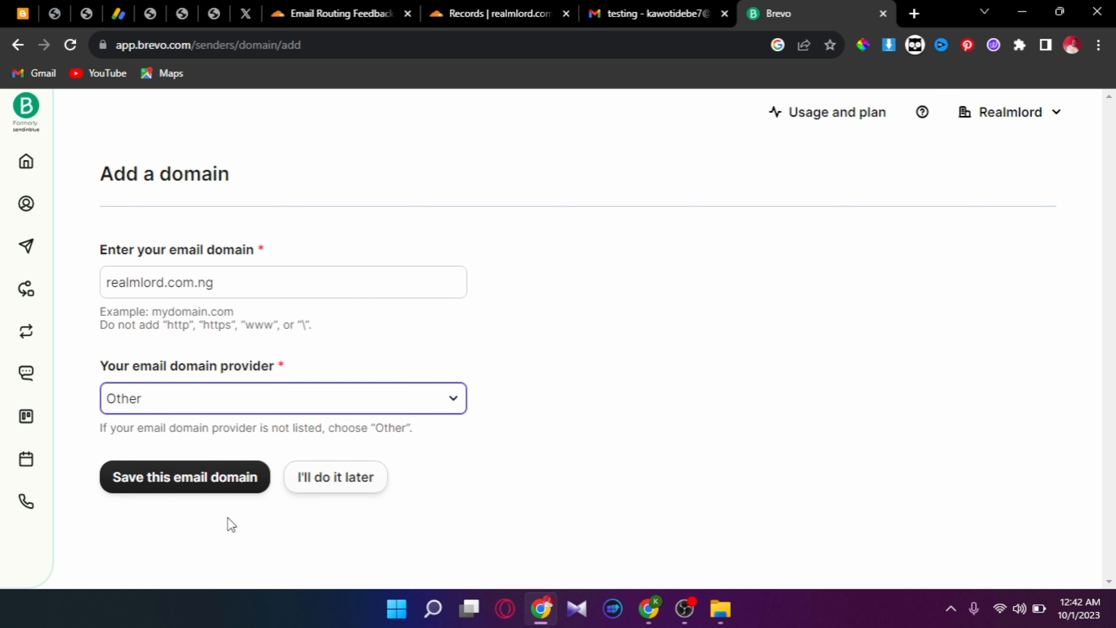
click(171, 482)
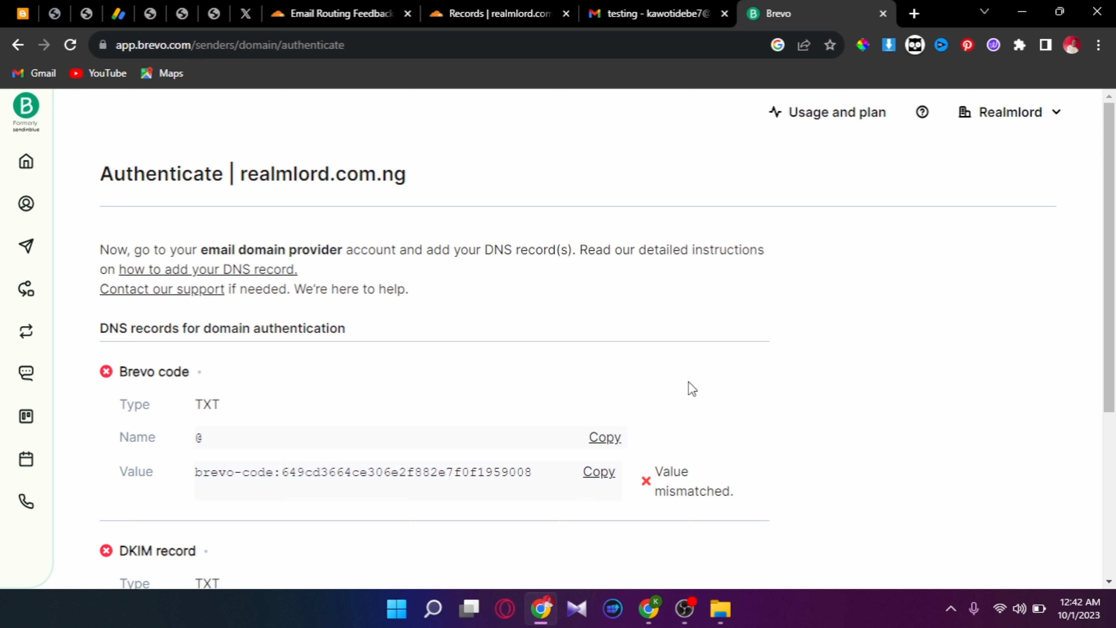
- Copy the Brevo code TXT value from the DNS records list
drag(1114, 369, 1113, 502)
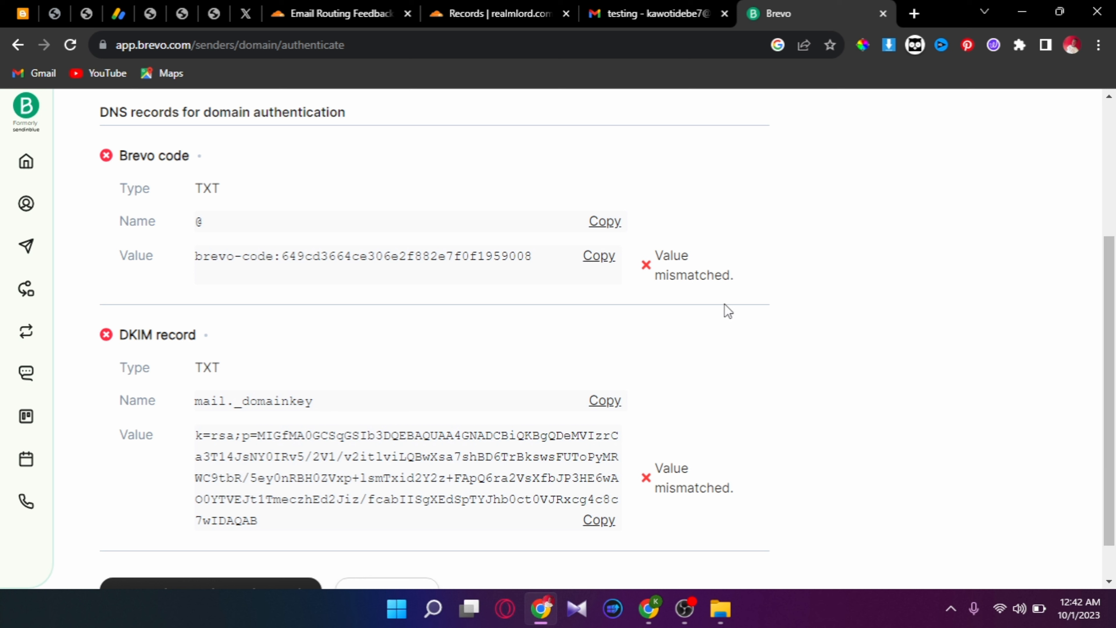
click(604, 258)
- Return to the Cloudflare account's website list and open the realmlord.com.ng site
click(342, 7)
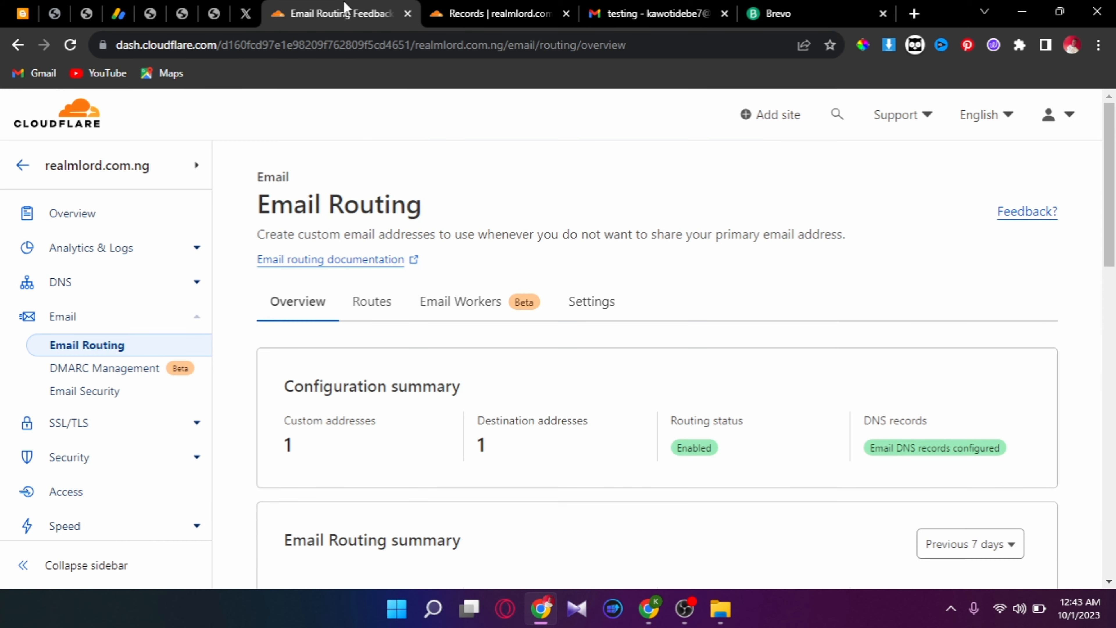
click(455, 19)
click(342, 13)
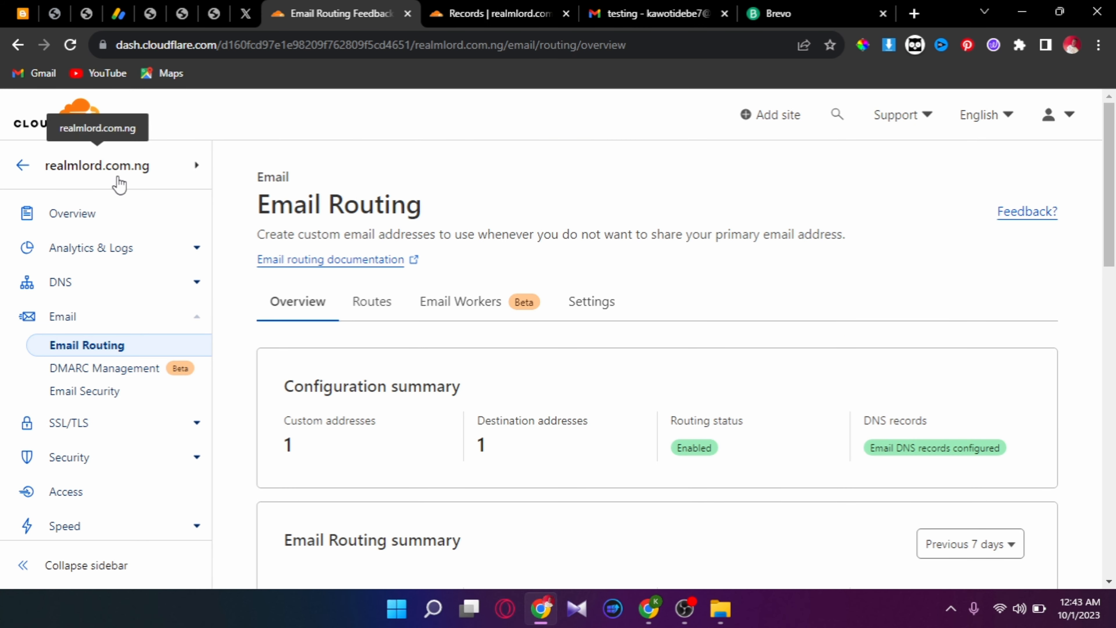
click(40, 167)
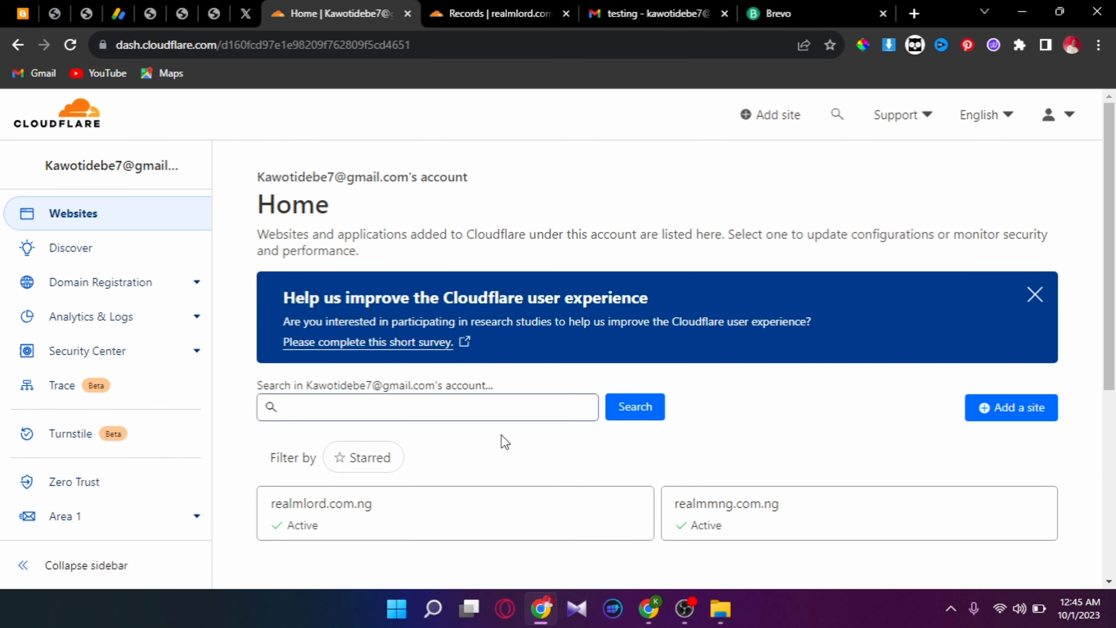
click(452, 525)
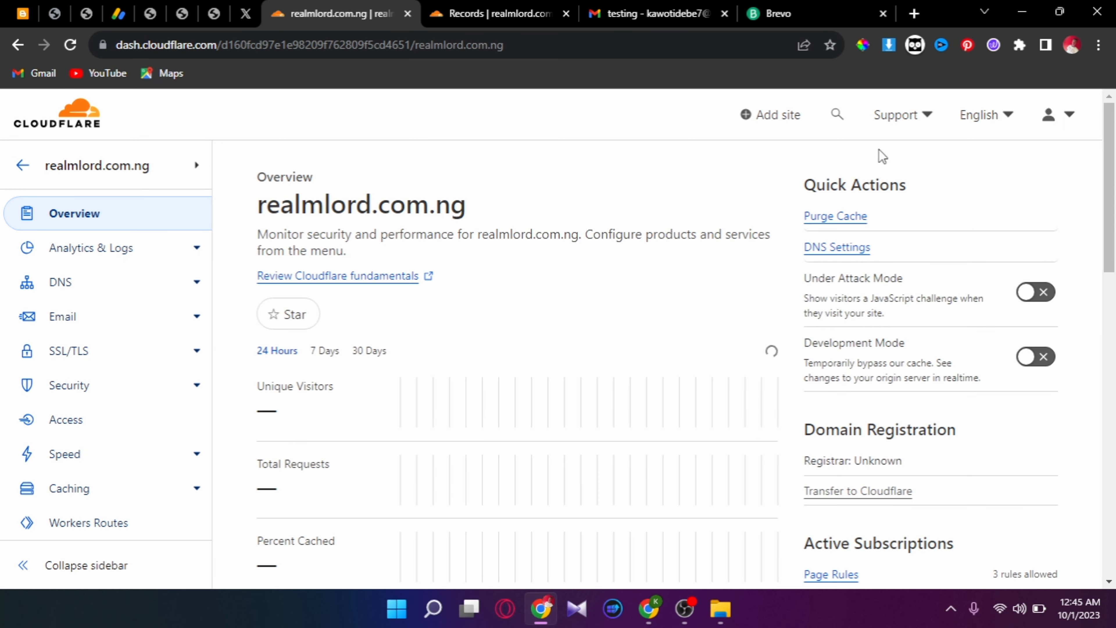
- Open realmlord.com.ng's DNS Records and close the duplicate Records tab
click(117, 280)
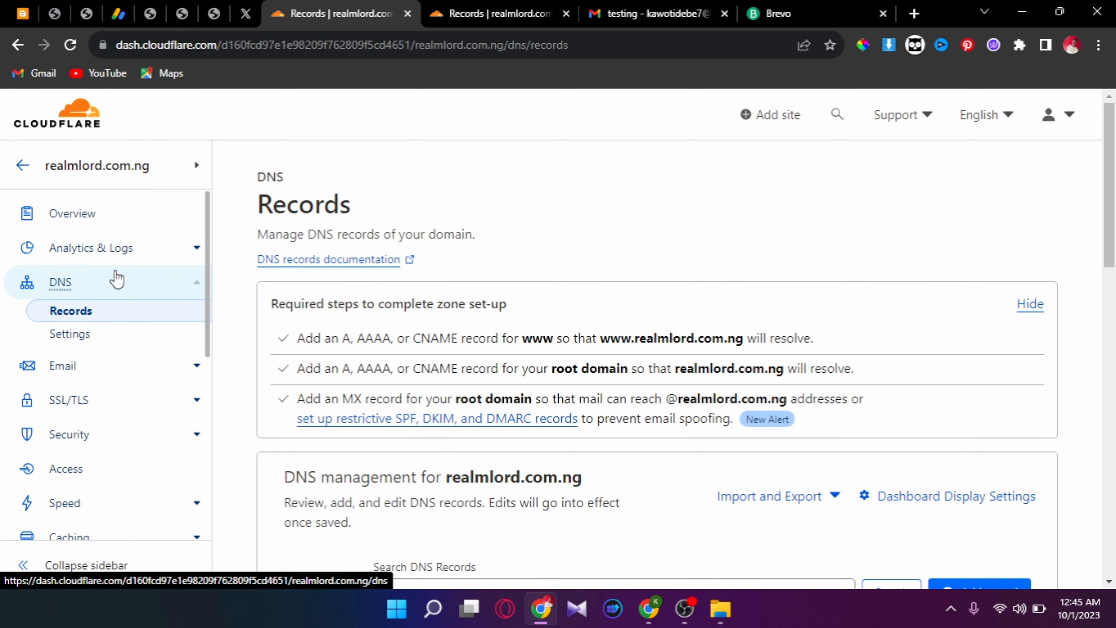
click(566, 13)
click(1111, 259)
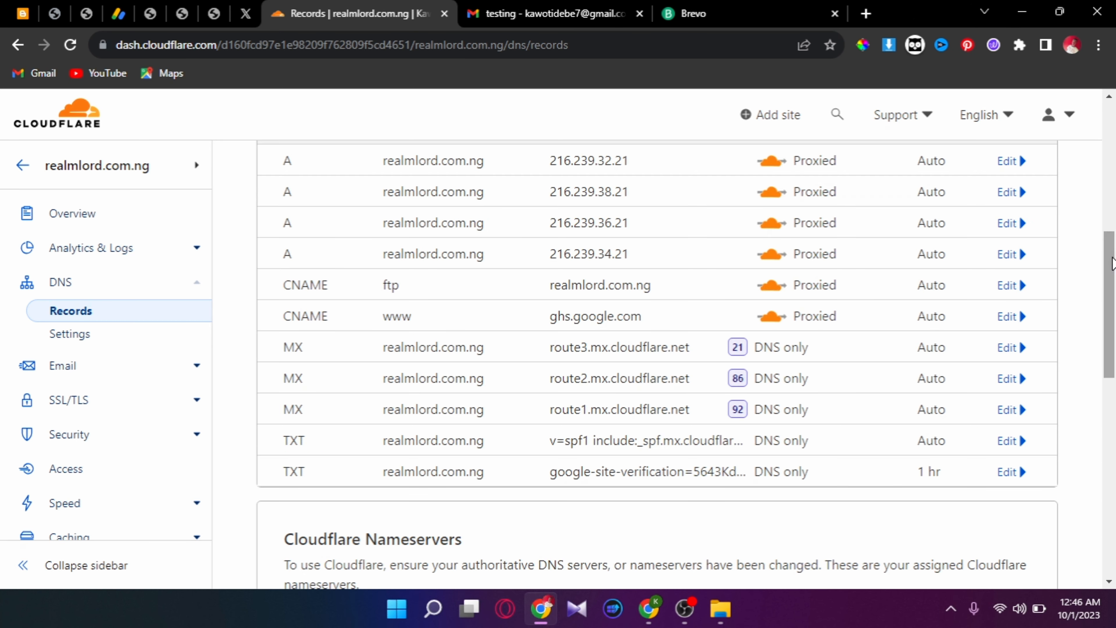
scroll(1111, 259, up, 3)
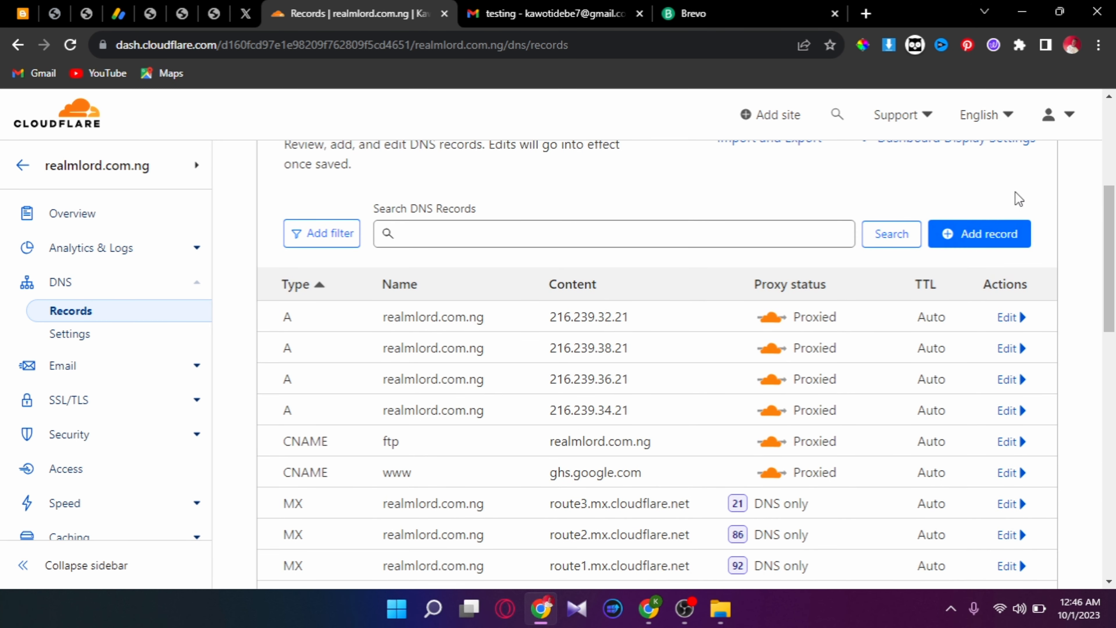
- Start a new Cloudflare DNS record, checking Brevo's required records, and set its type to TXT
click(968, 249)
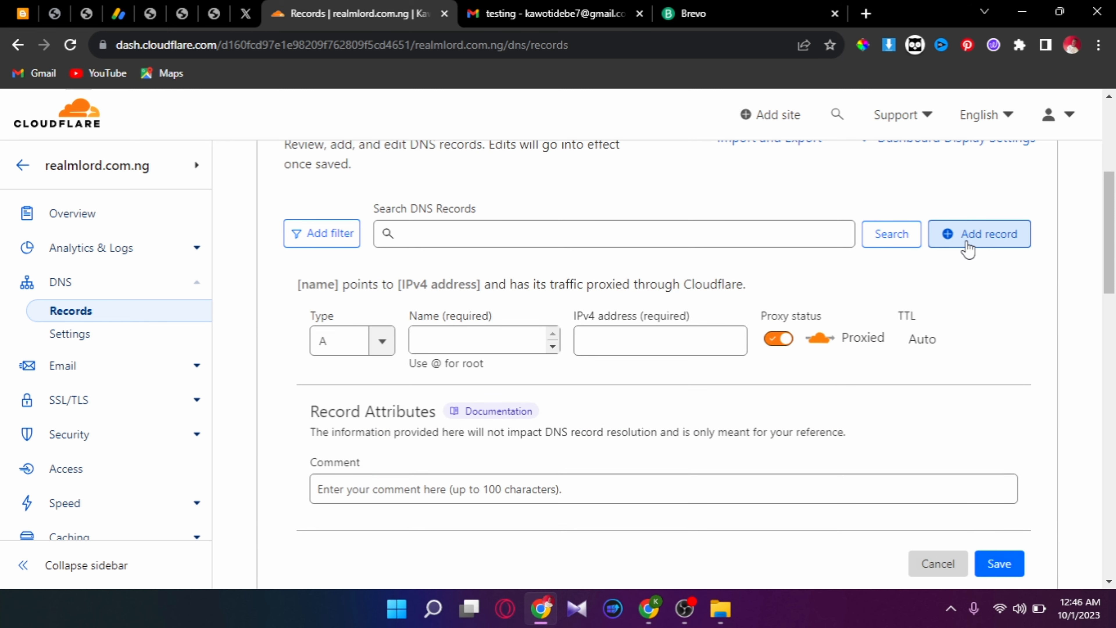
click(729, 20)
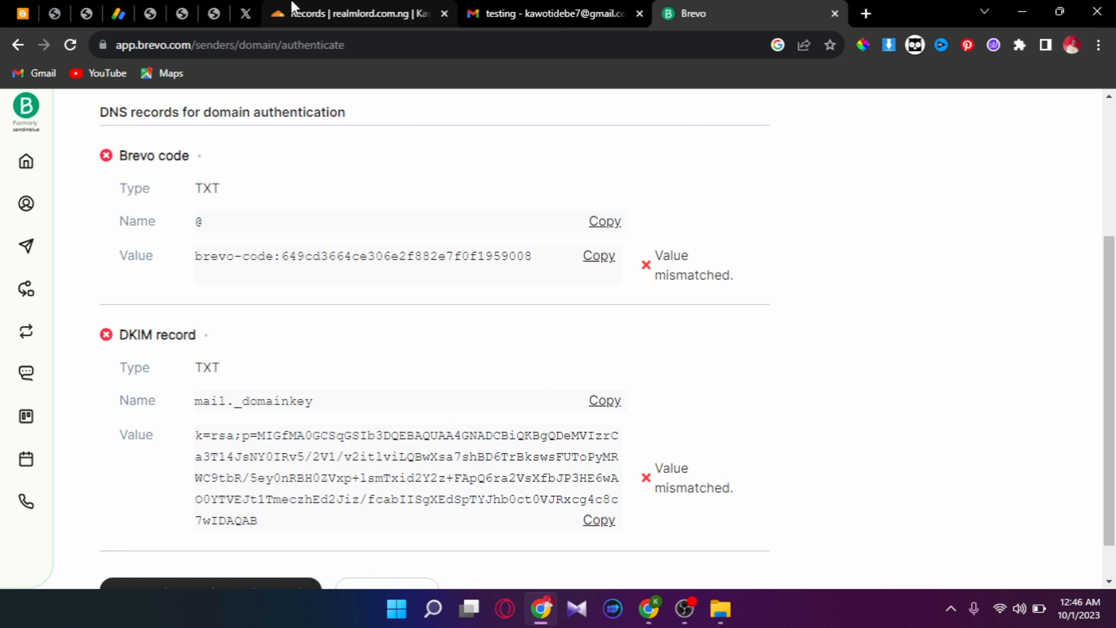
click(316, 5)
click(431, 348)
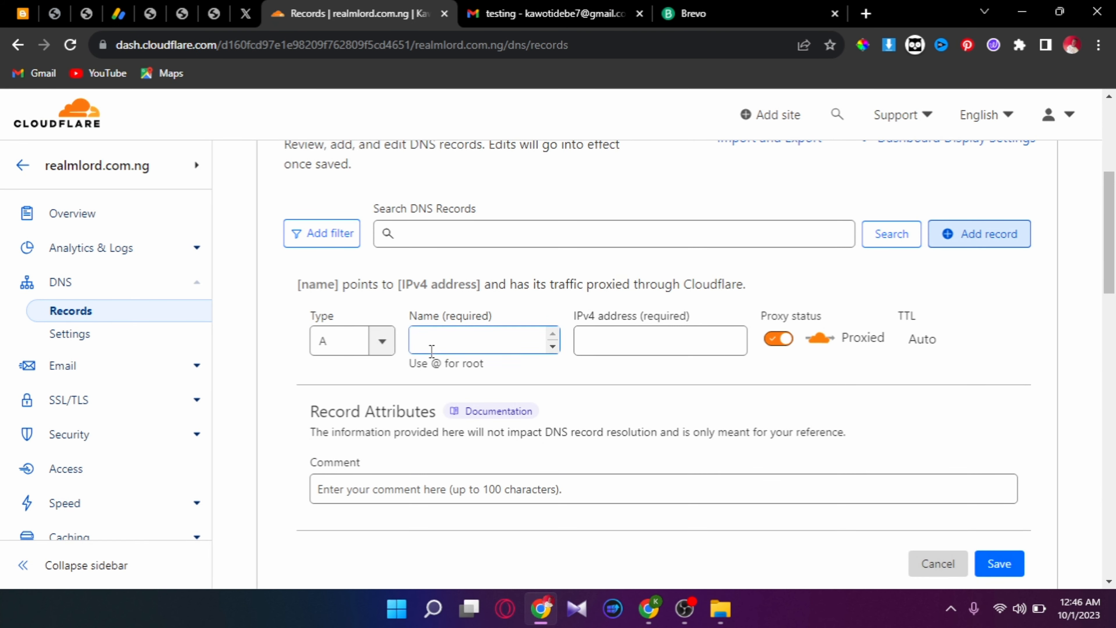
click(390, 344)
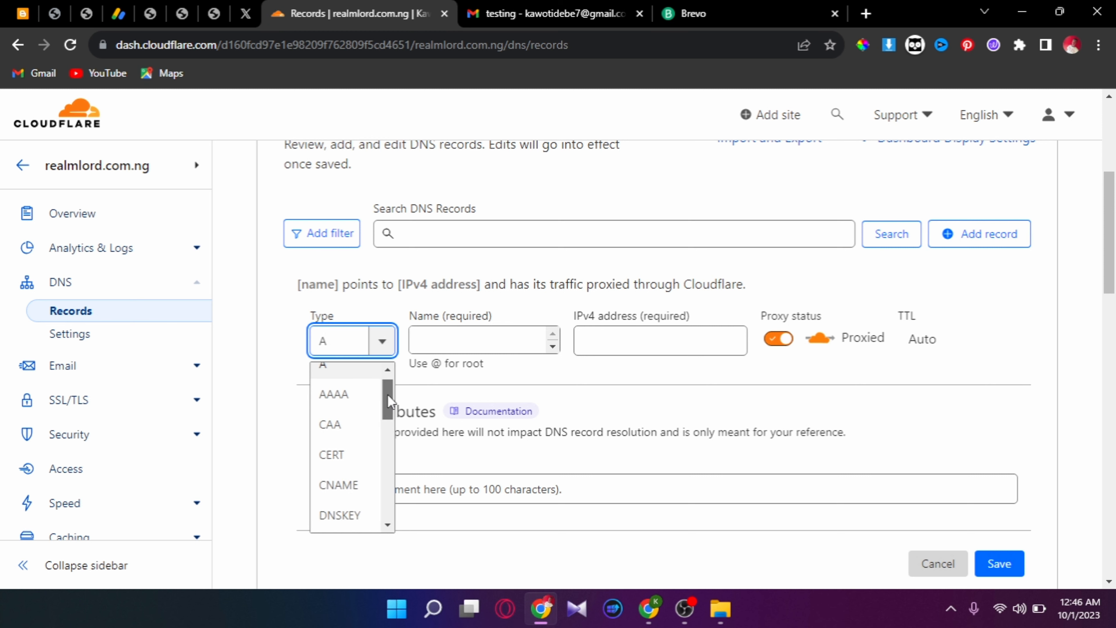
drag(390, 400, 388, 506)
click(358, 488)
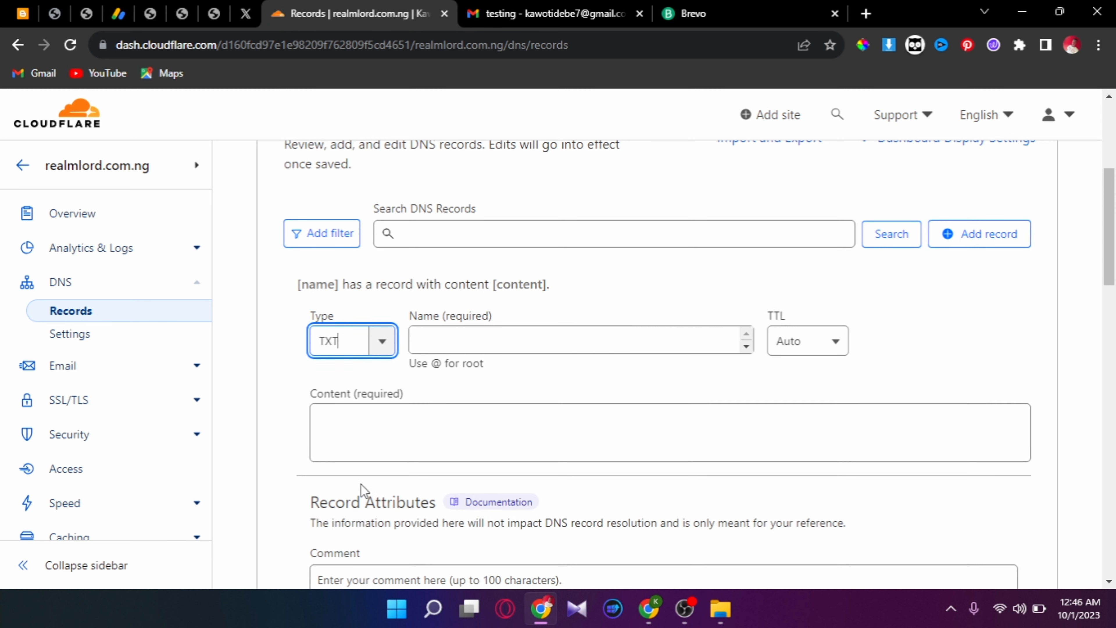
- Name the TXT record @, paste the Brevo code as content, and save it
click(458, 350)
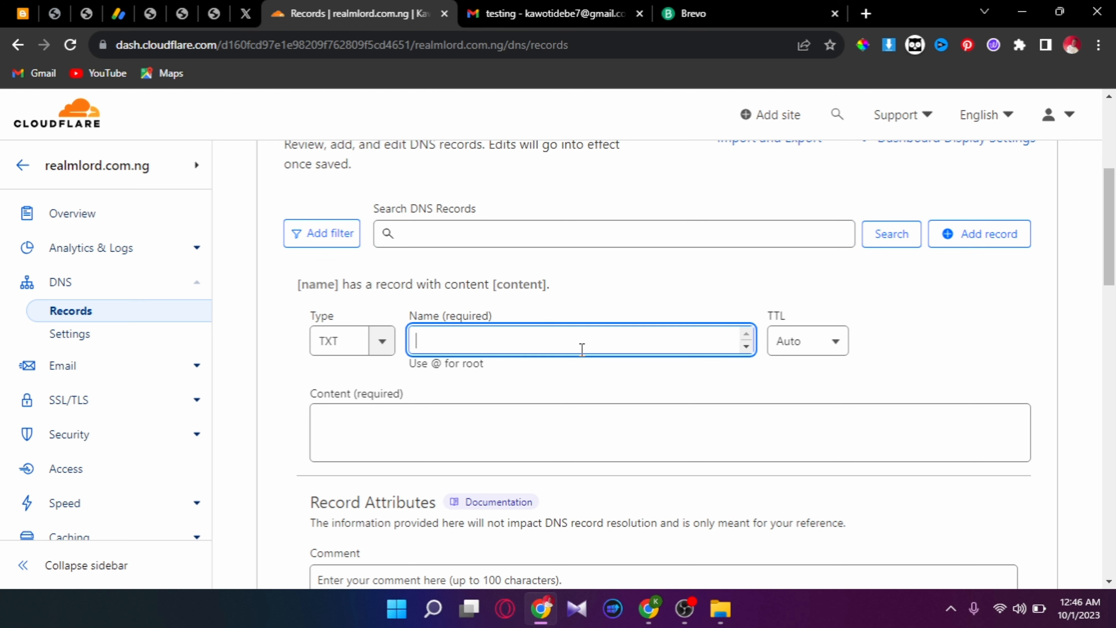
text(@)
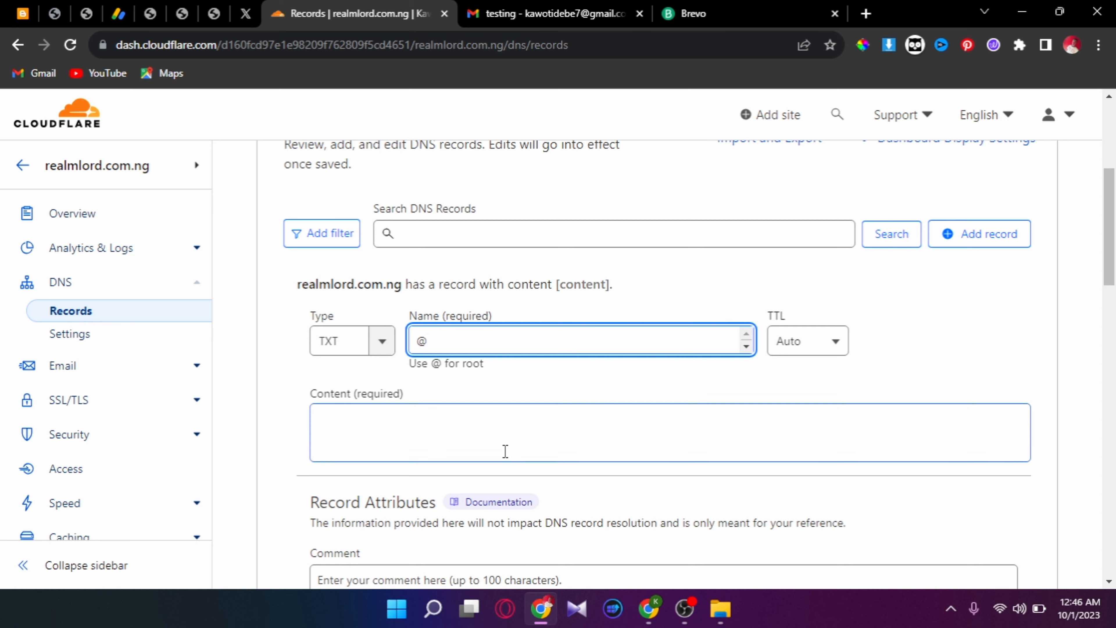
click(502, 454)
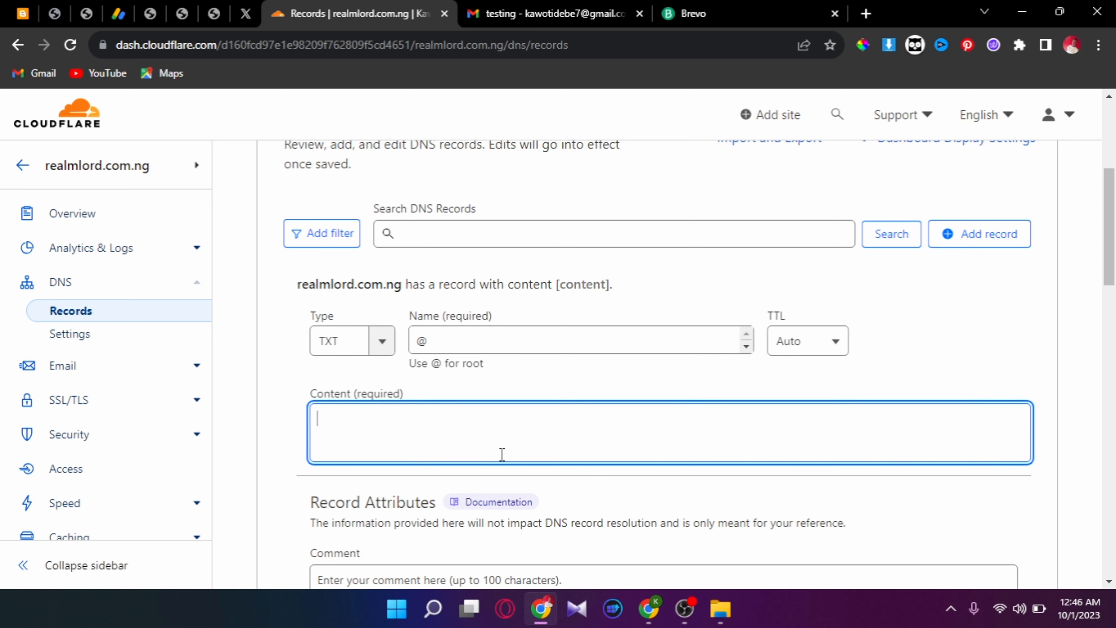
key(ctrl+v)
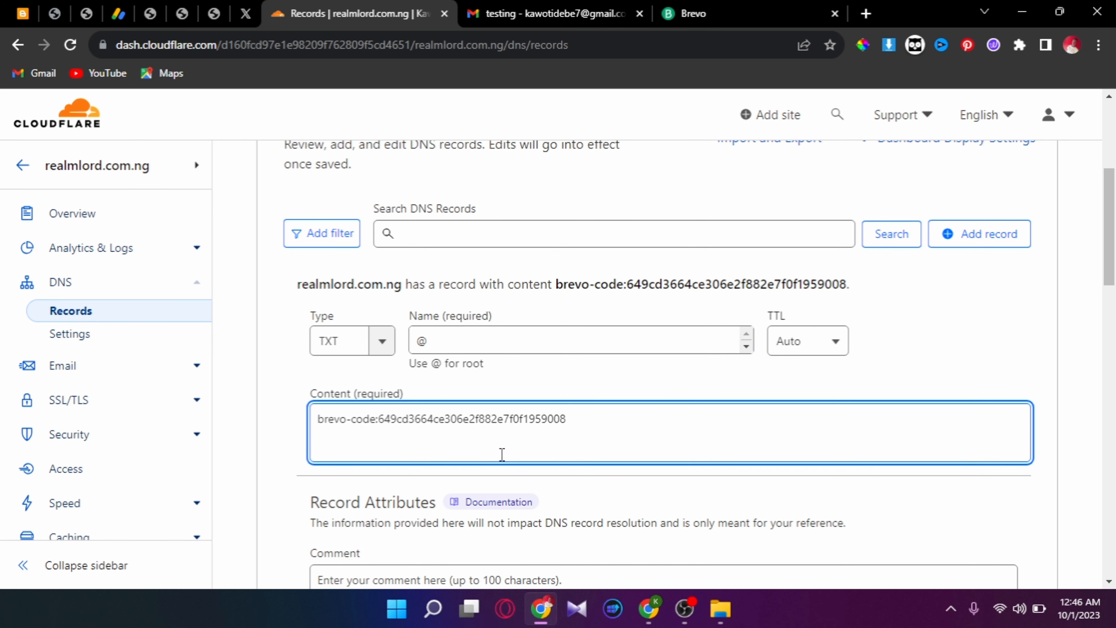
scroll(1114, 241, down, 2)
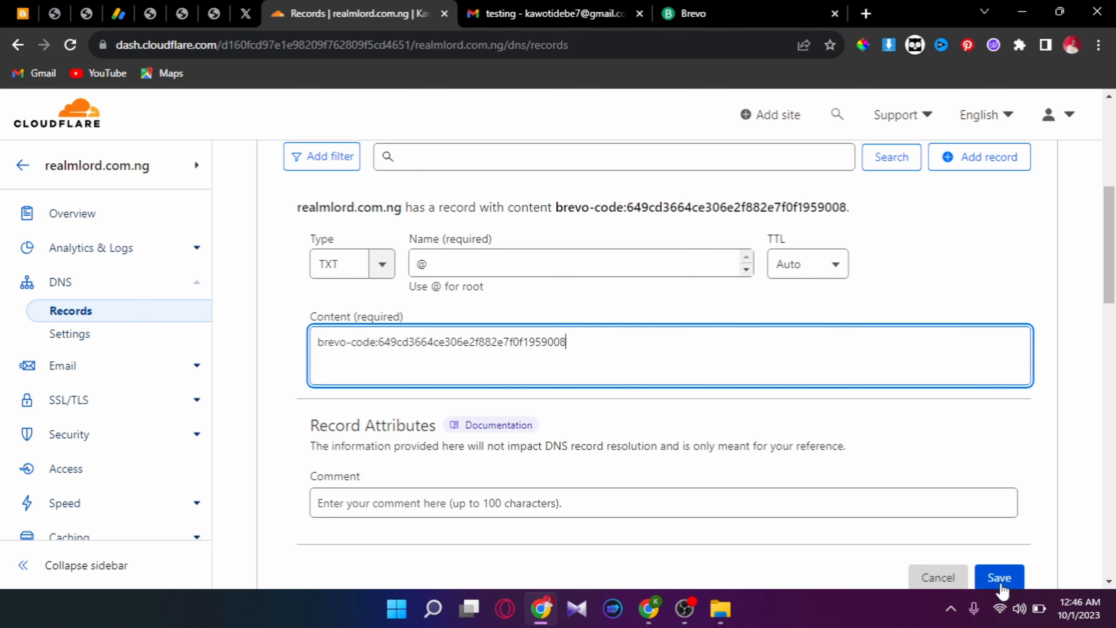
click(1000, 579)
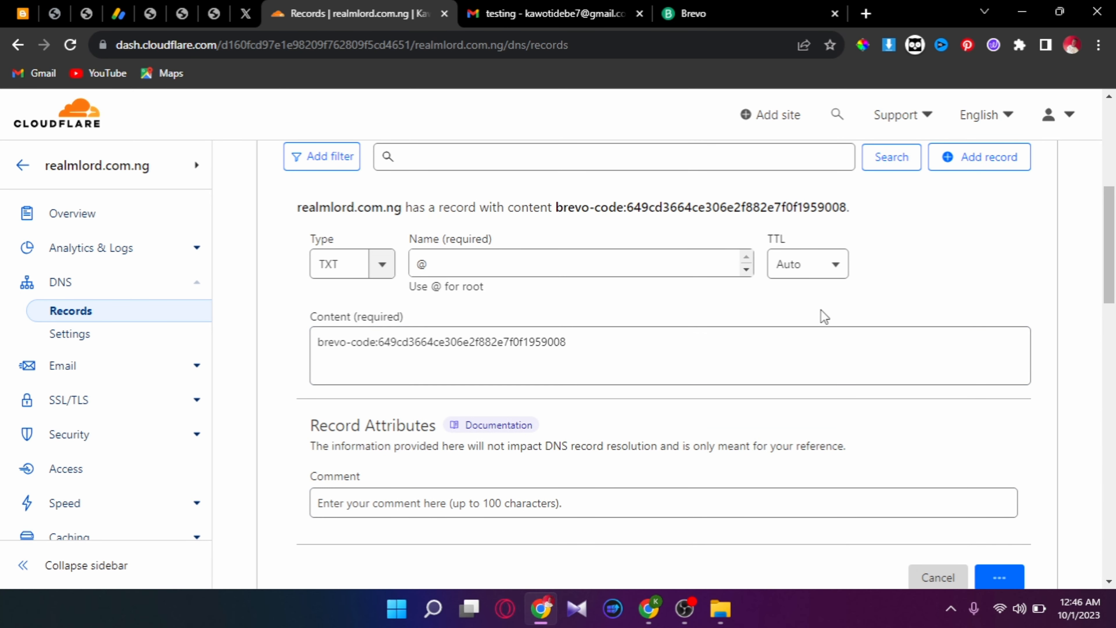
click(691, 9)
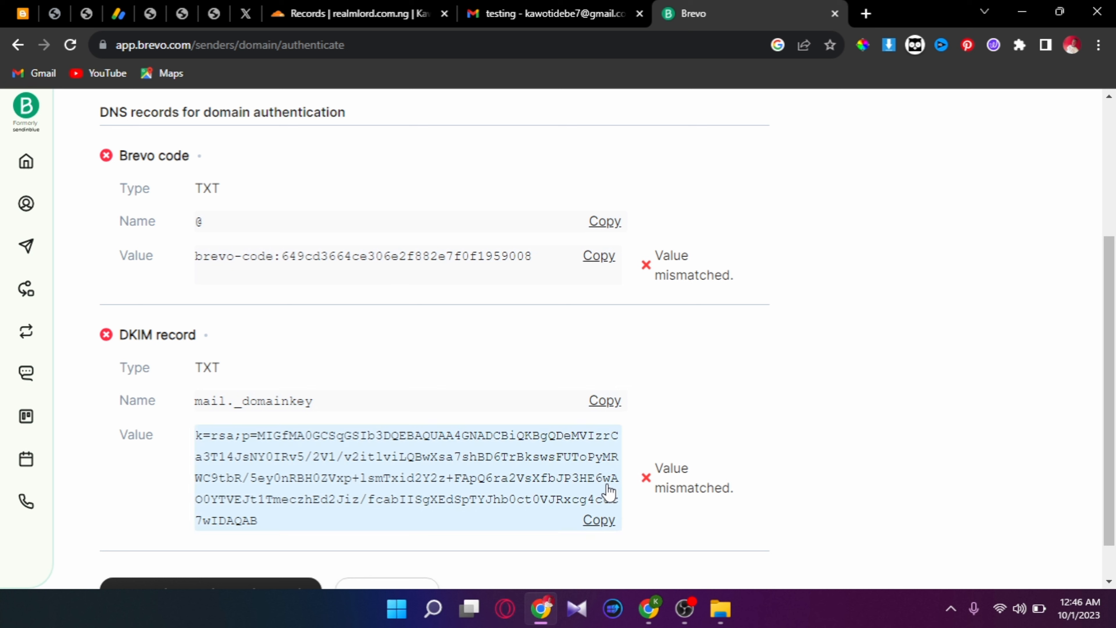
- Copy the DKIM name from Brevo and start a Cloudflare TXT record named mail._domainkey
click(605, 402)
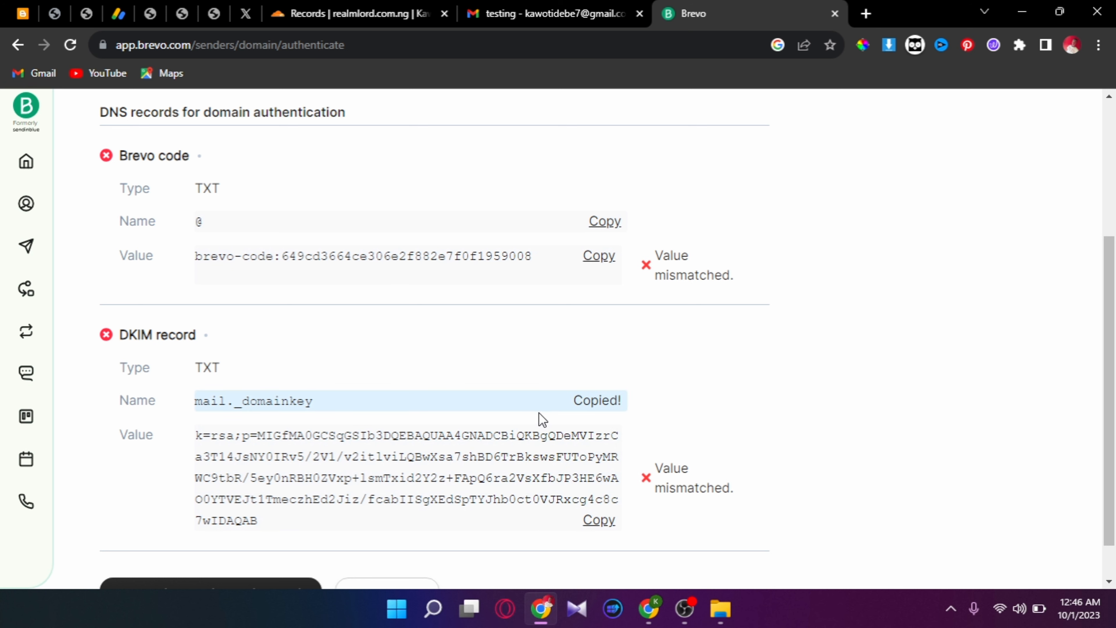
click(370, 12)
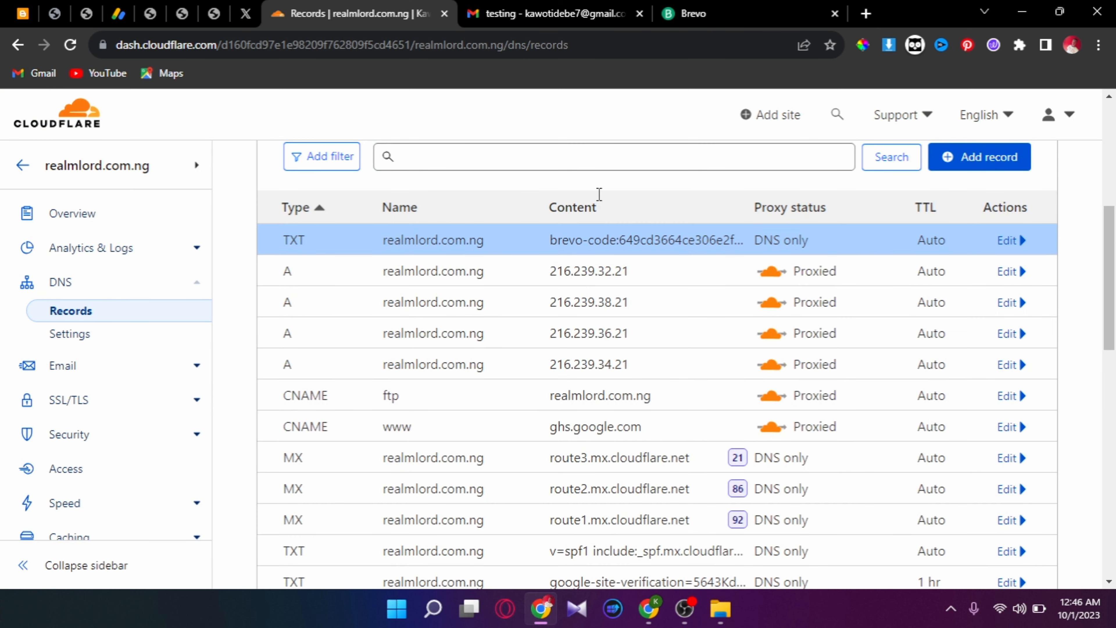
click(978, 154)
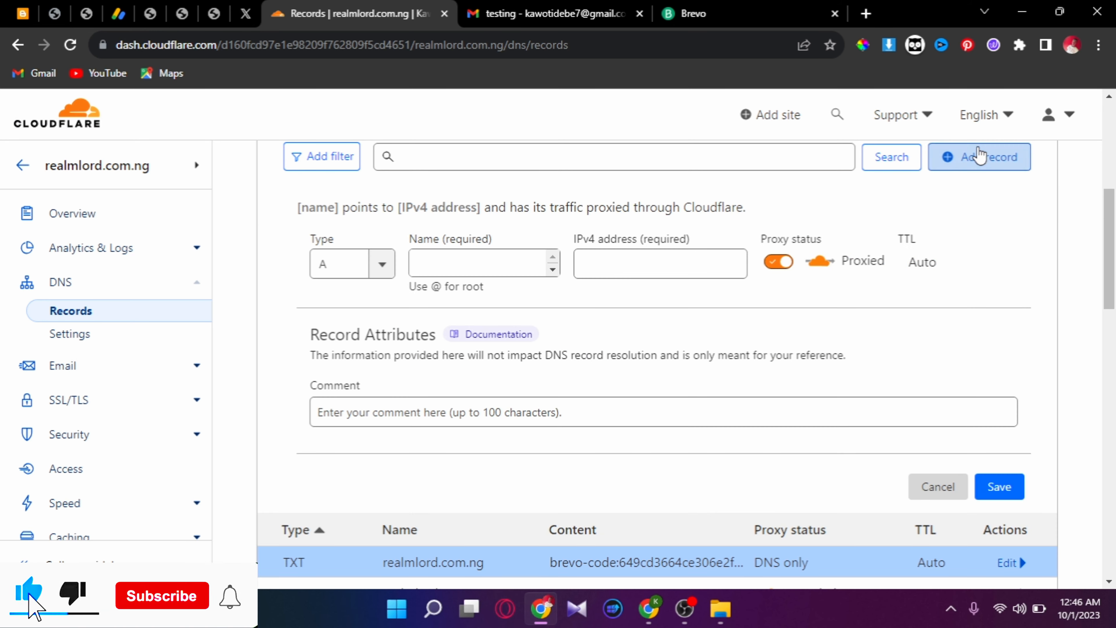
click(382, 264)
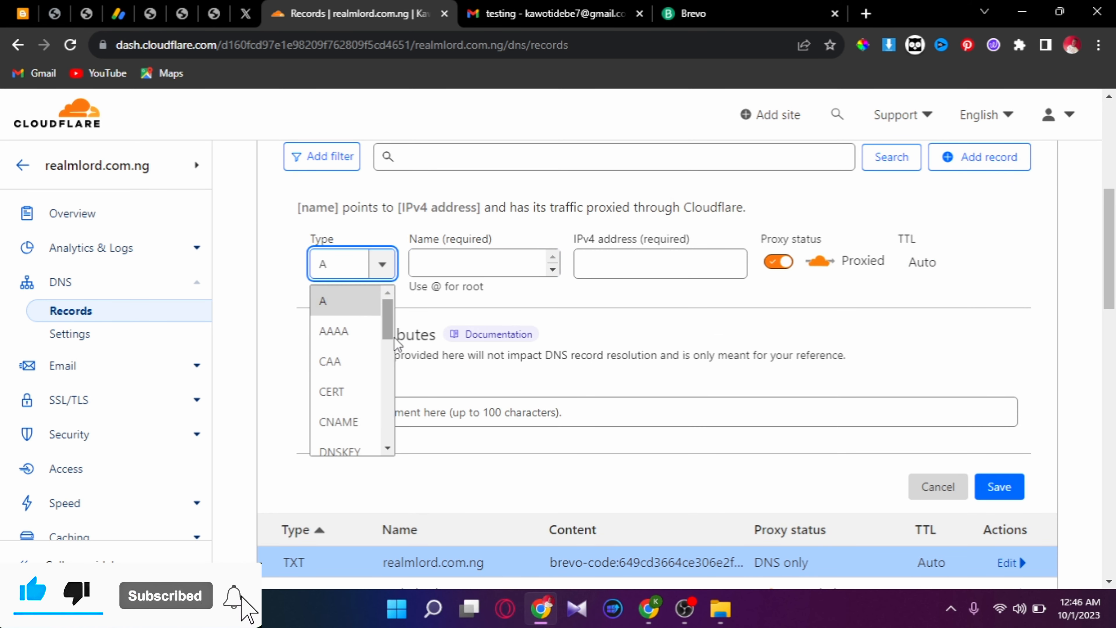
drag(388, 334, 418, 459)
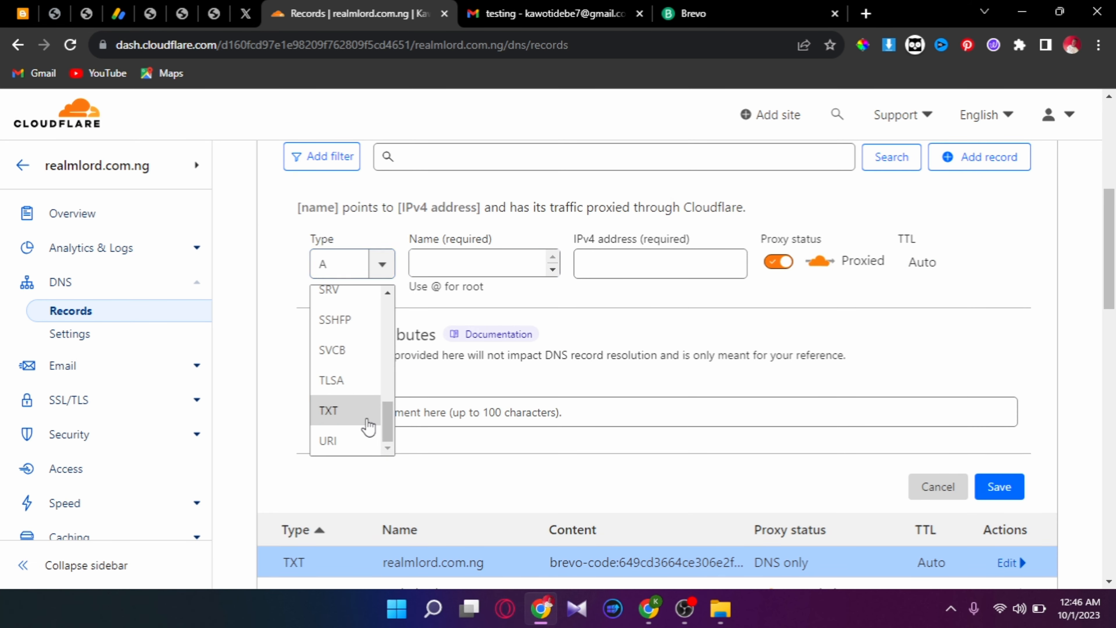
click(368, 422)
click(510, 264)
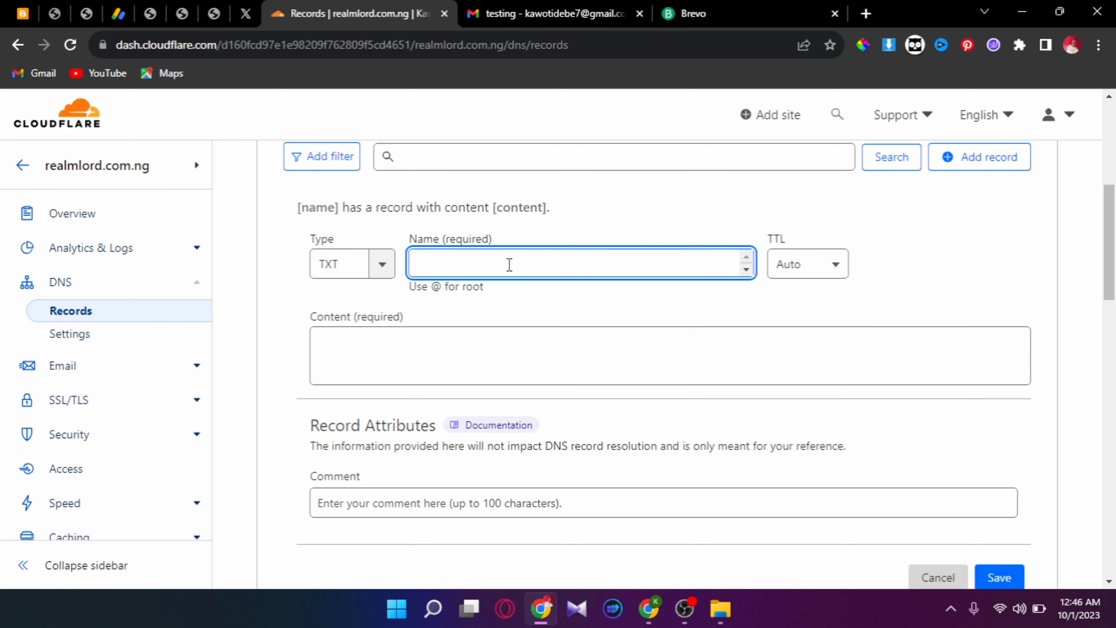
key(ctrl+v)
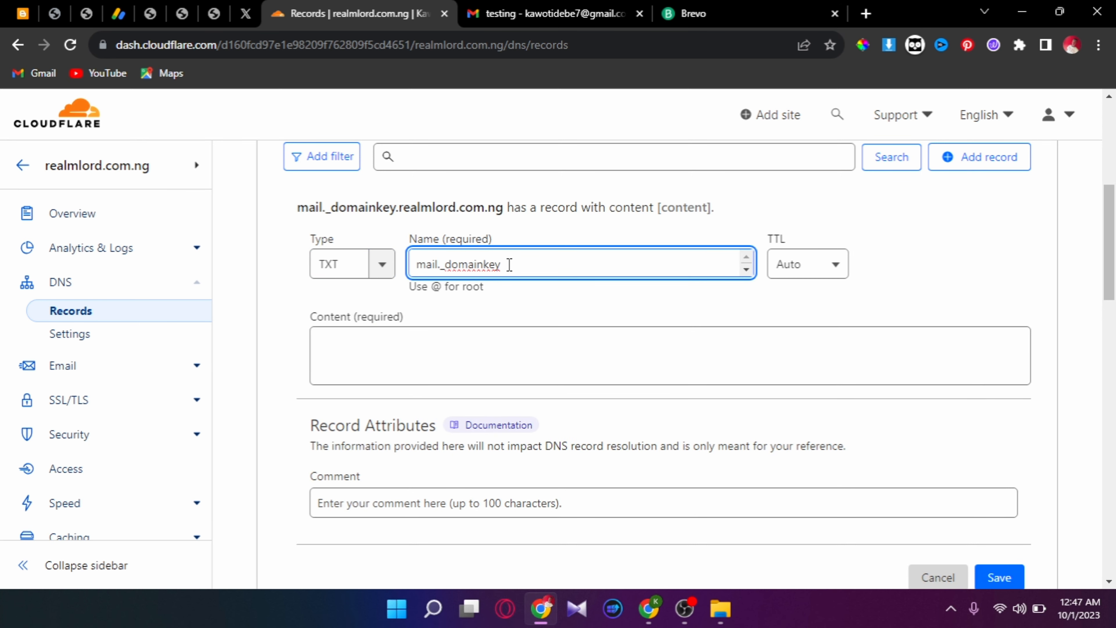
- Paste Brevo's DKIM value as the mail._domainkey record content and save it
click(521, 8)
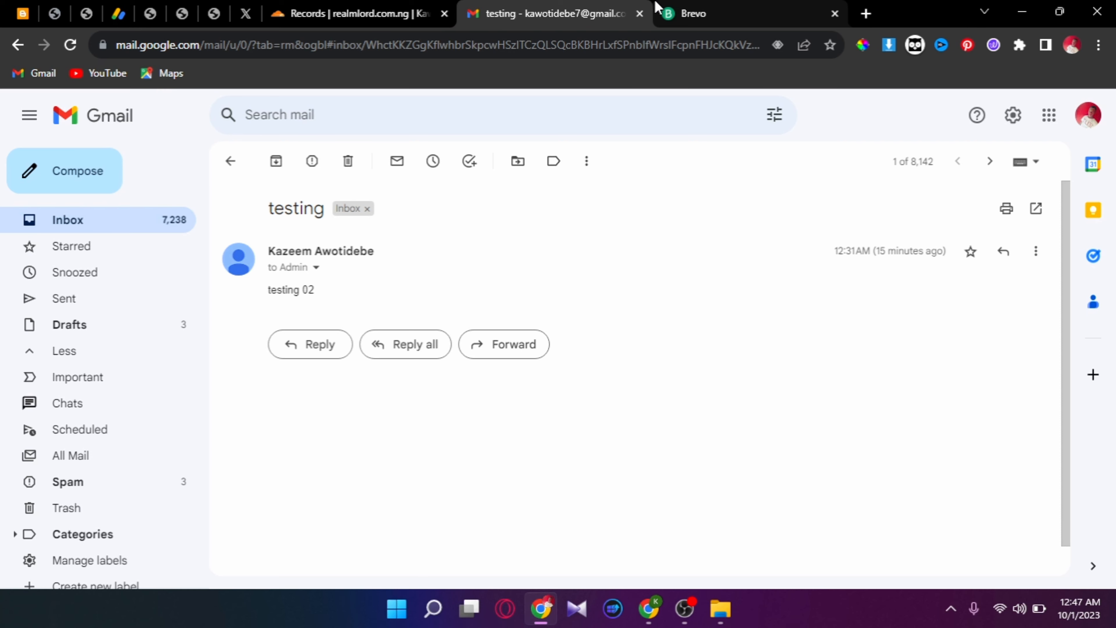
click(679, 5)
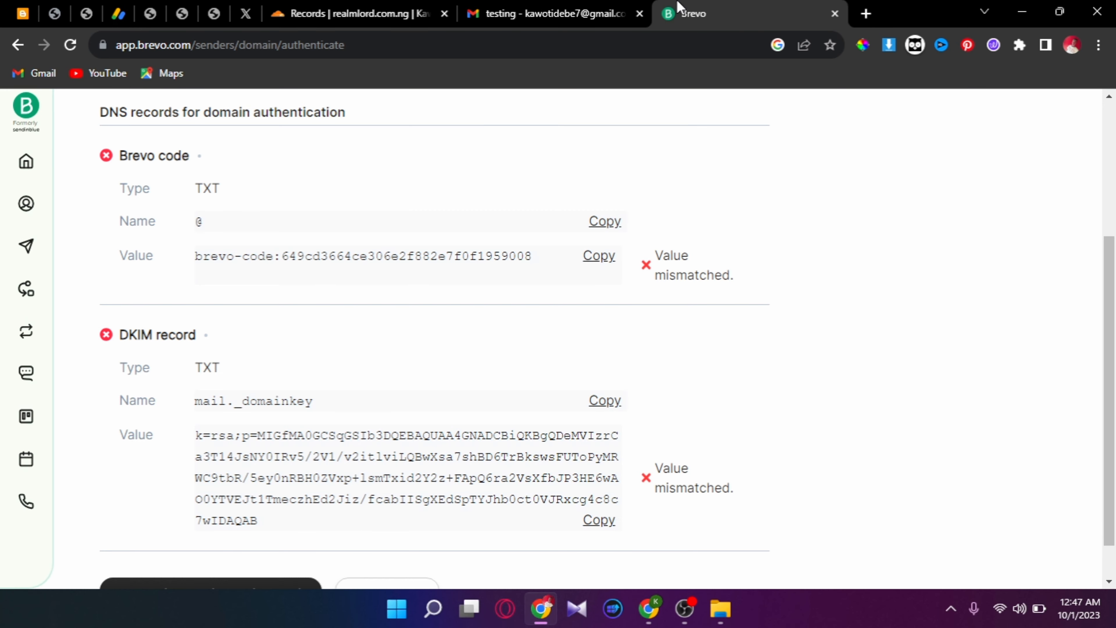
click(602, 521)
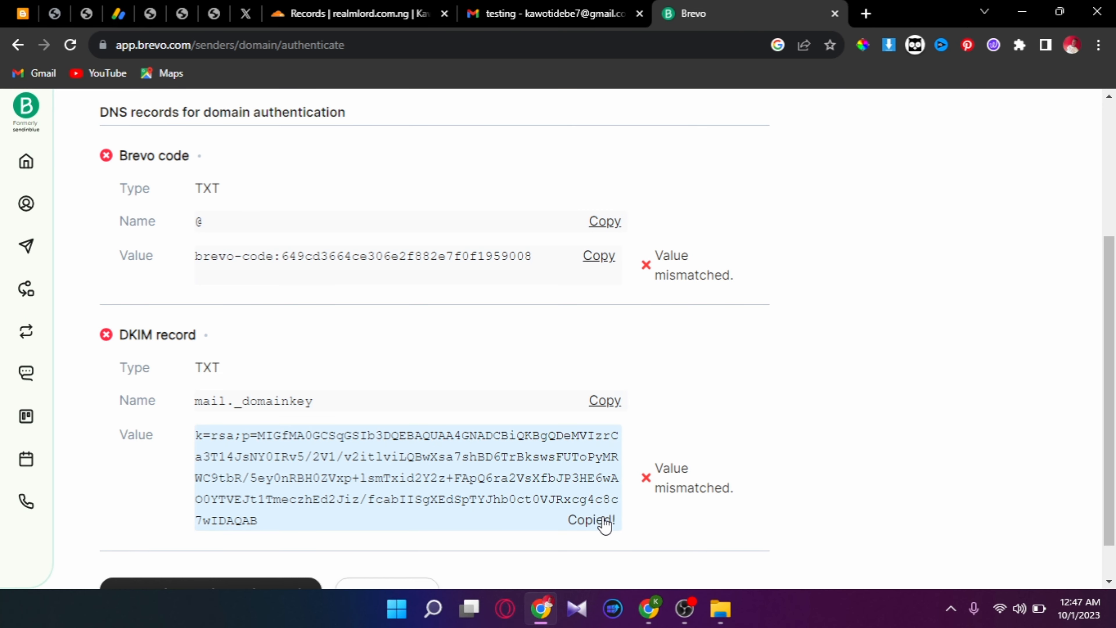
click(319, 15)
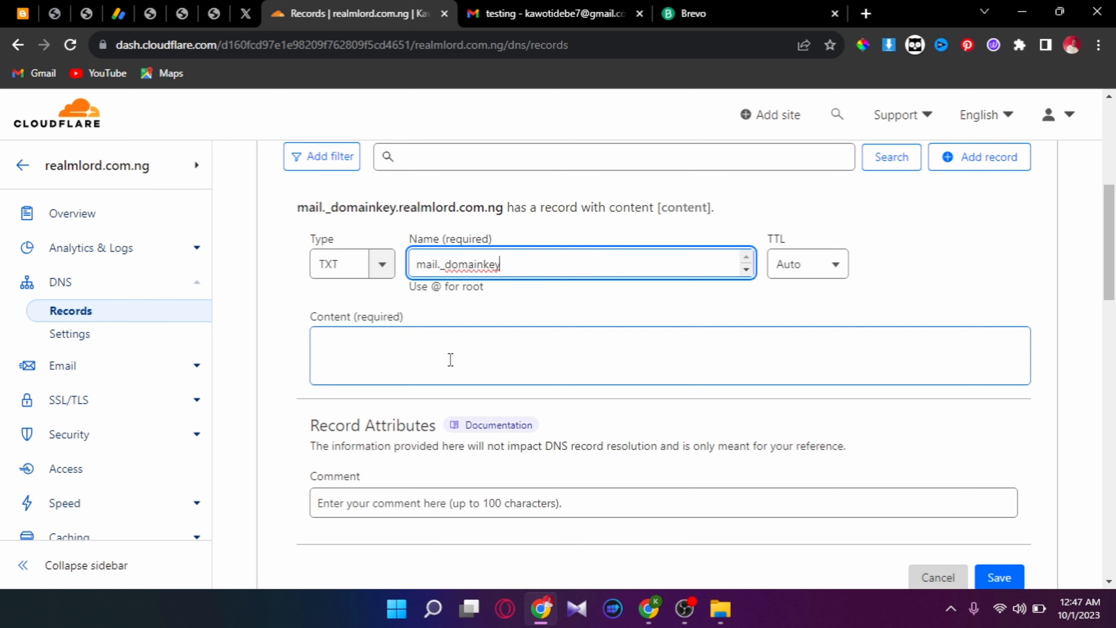
click(454, 380)
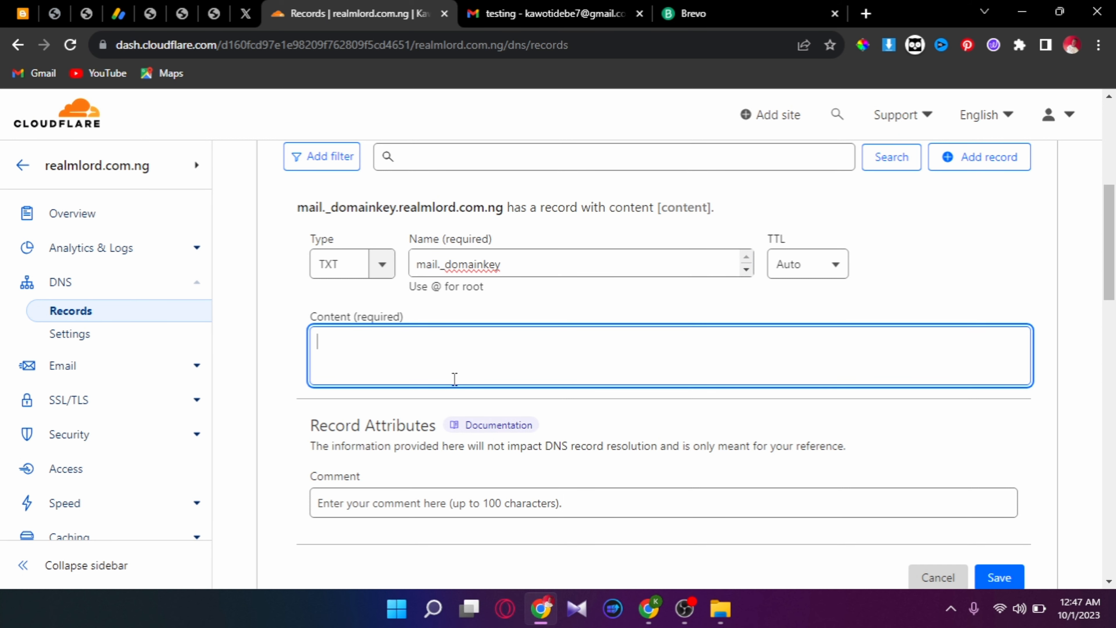
key(ctrl+v)
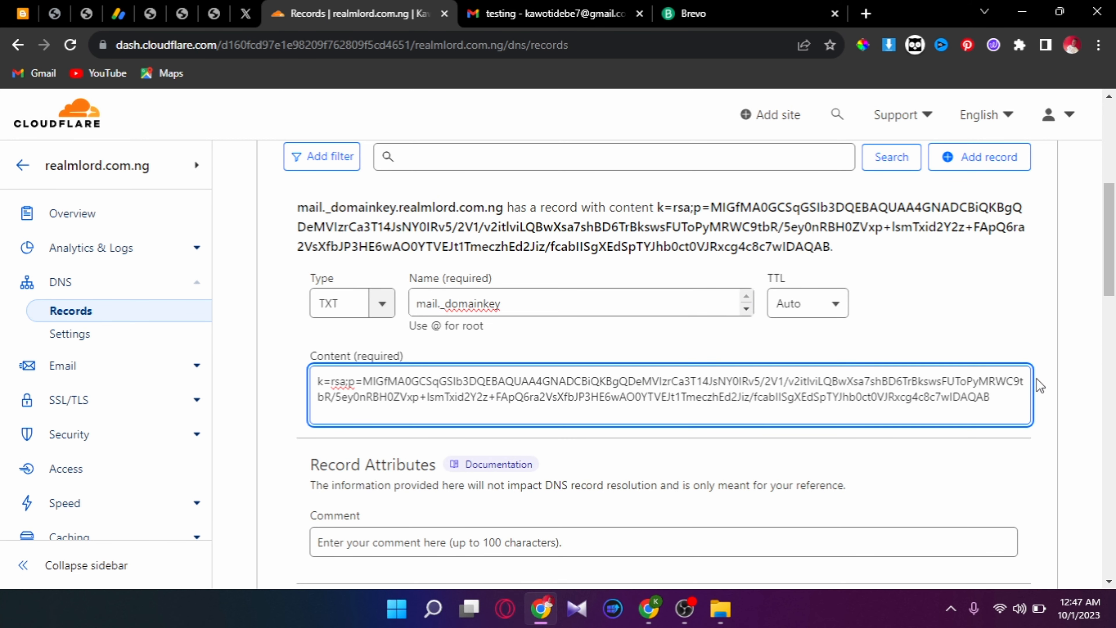
drag(1113, 229, 1104, 282)
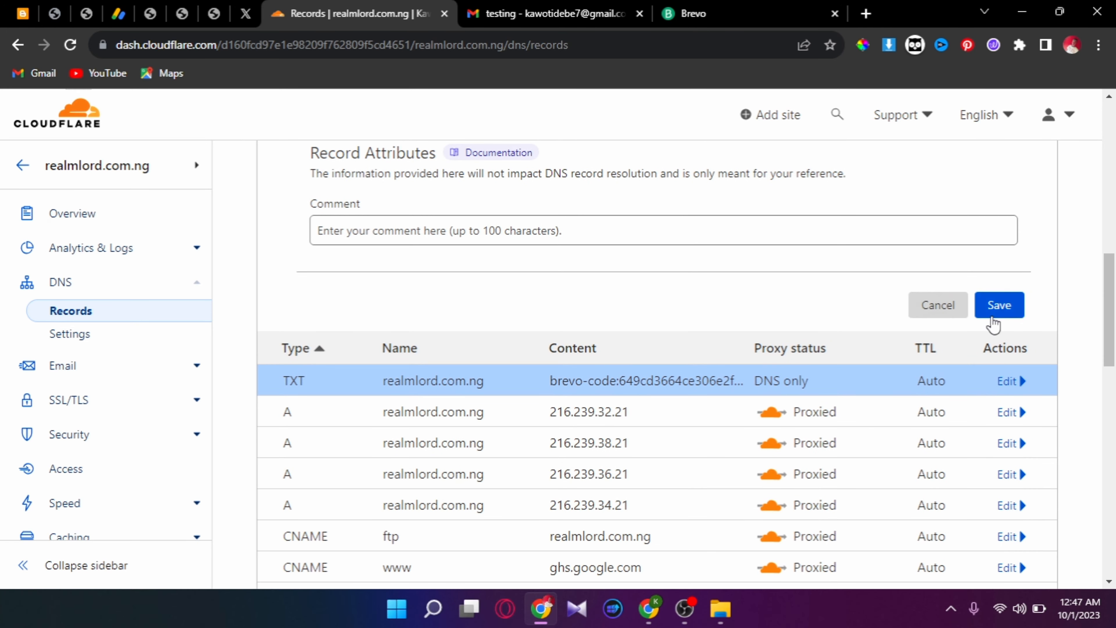
click(994, 312)
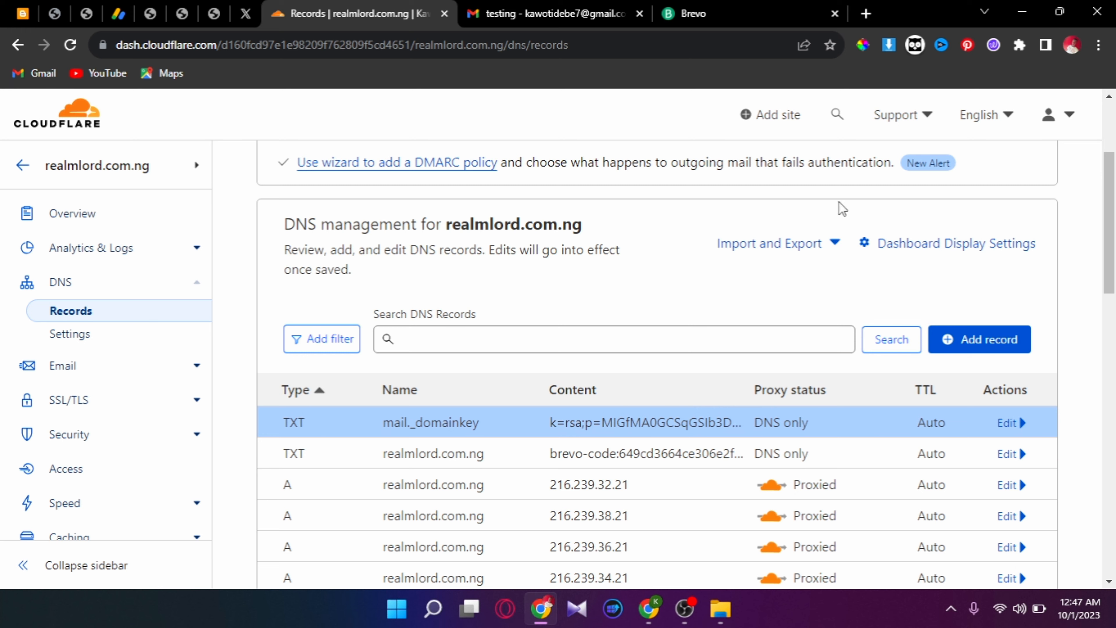
- Authenticate realmlord.com.ng in Brevo and confirm the Brevo code and DKIM records show as matched
click(696, 8)
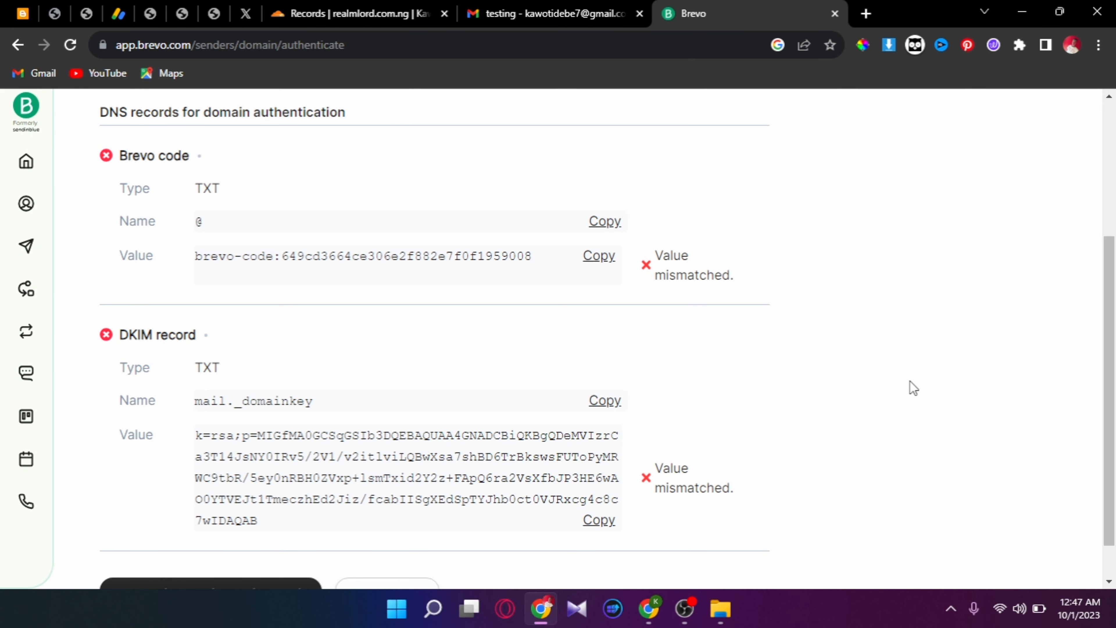
drag(1113, 352, 991, 392)
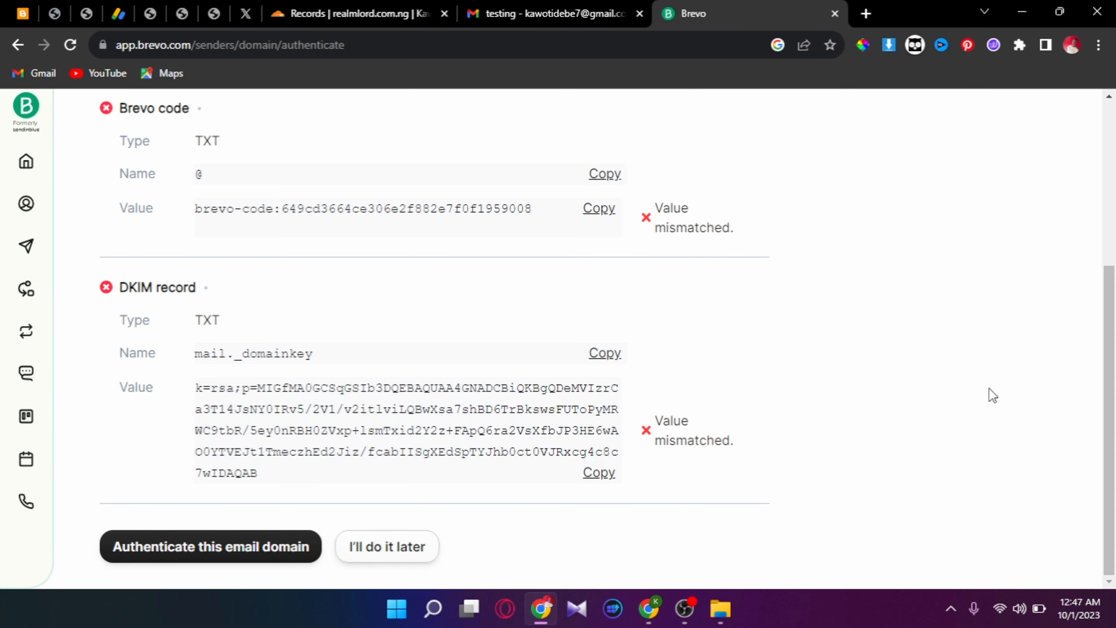
click(238, 544)
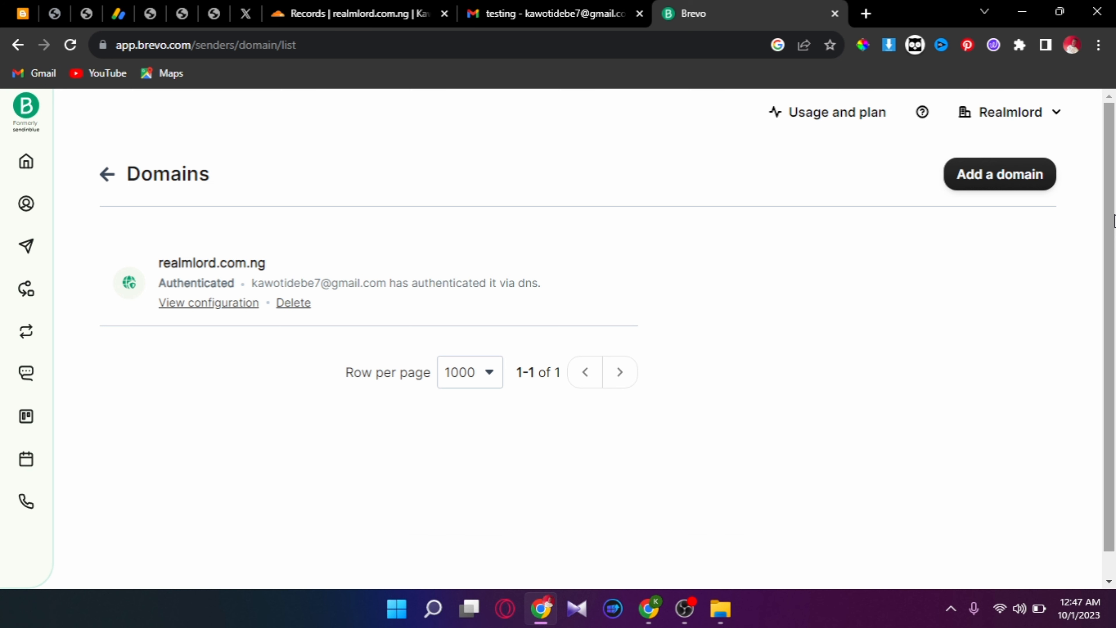
click(200, 304)
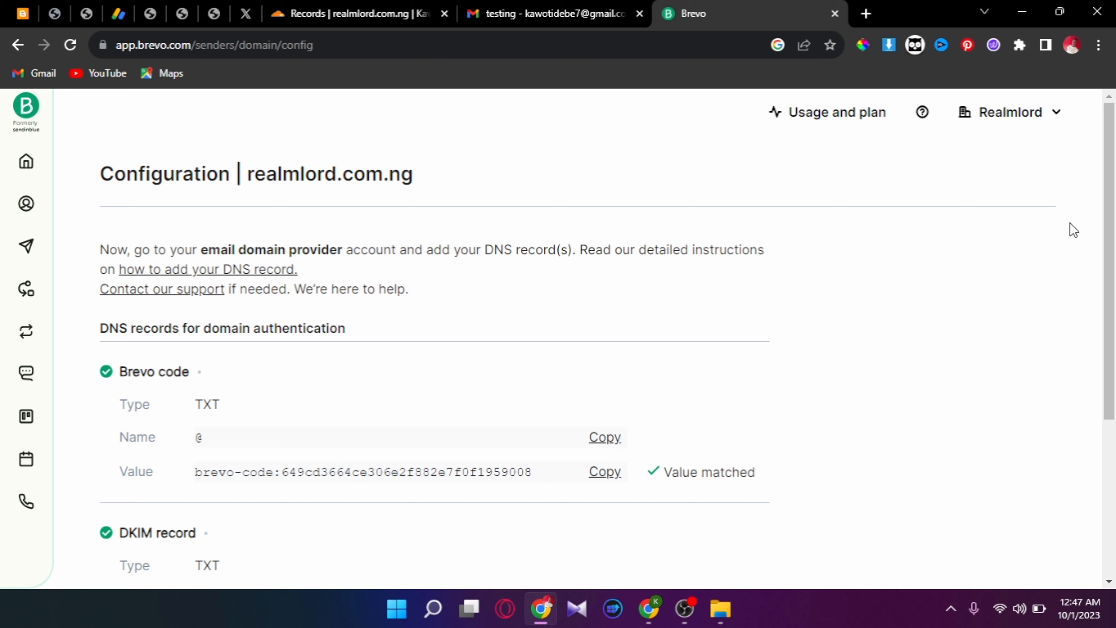
scroll(1076, 230, down, 2)
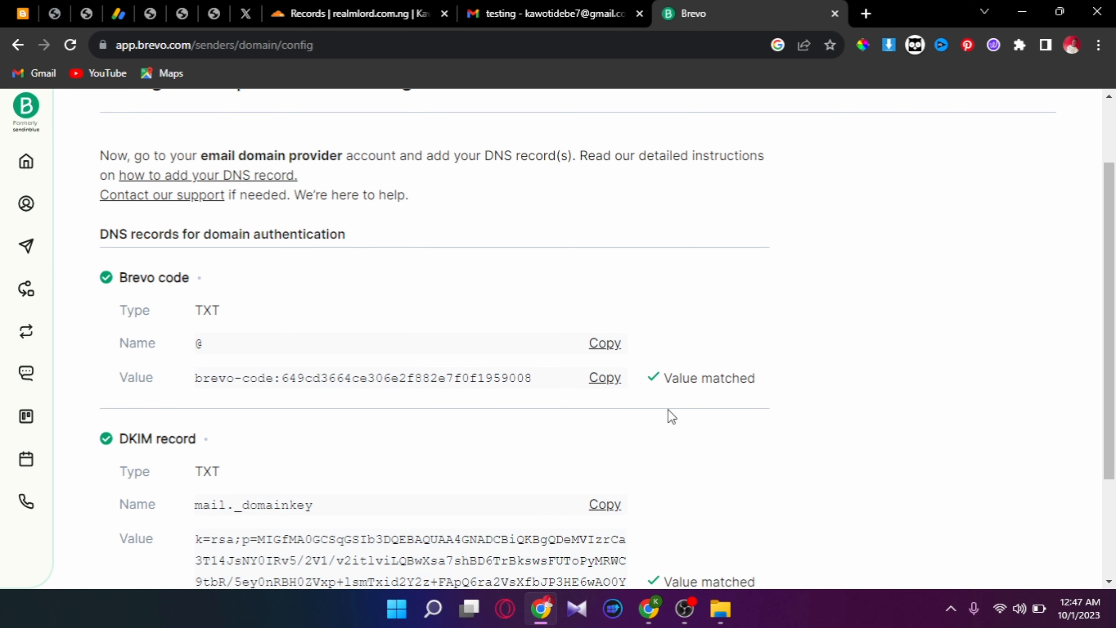
scroll(1094, 406, up, 2)
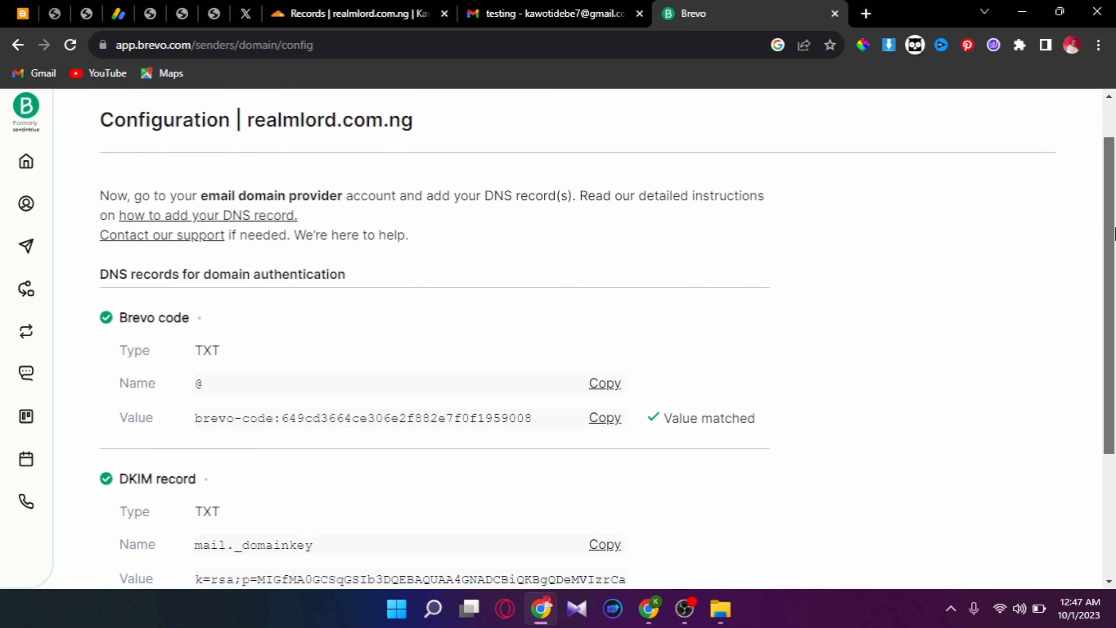
- Go to Brevo's SMTP & API page showing smtp-relay.brevo.com, port 587 and existing keys
click(1012, 115)
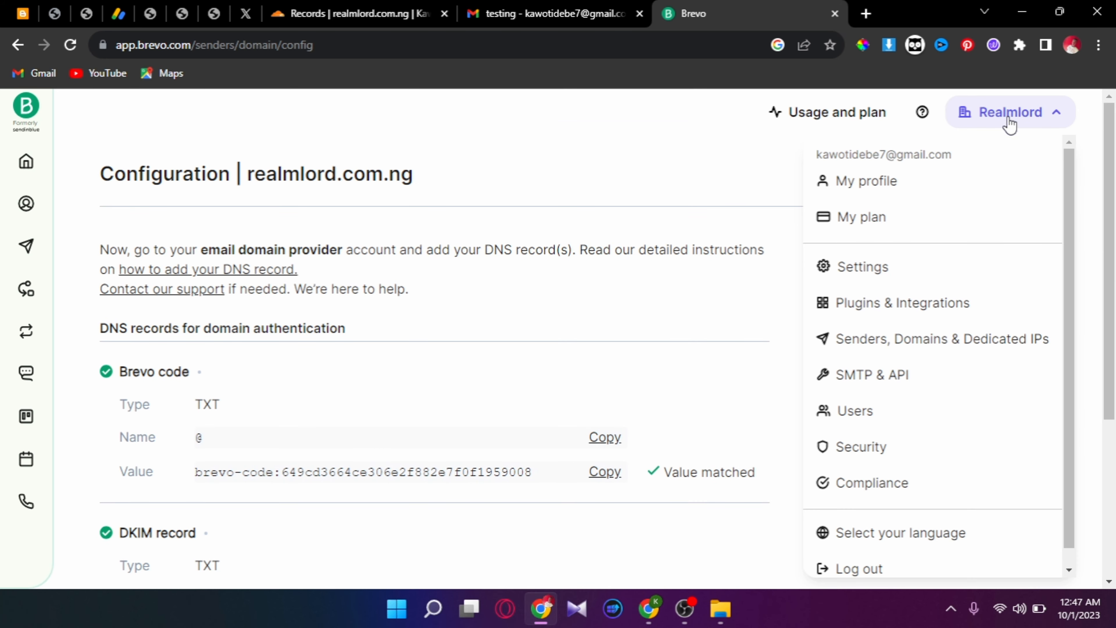
click(922, 376)
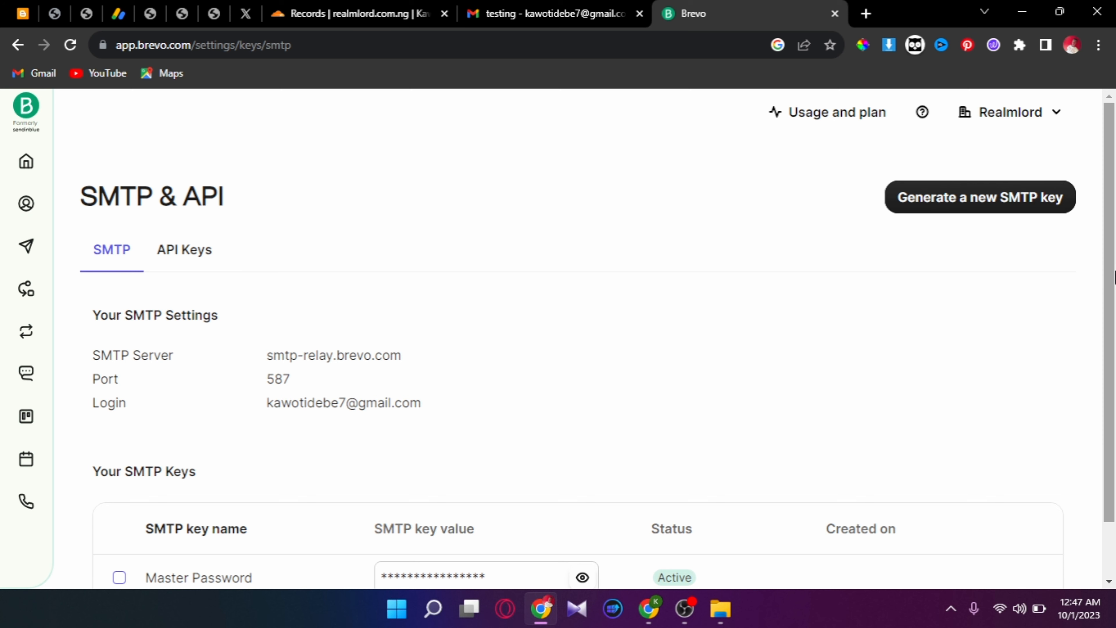
drag(1113, 244, 1113, 303)
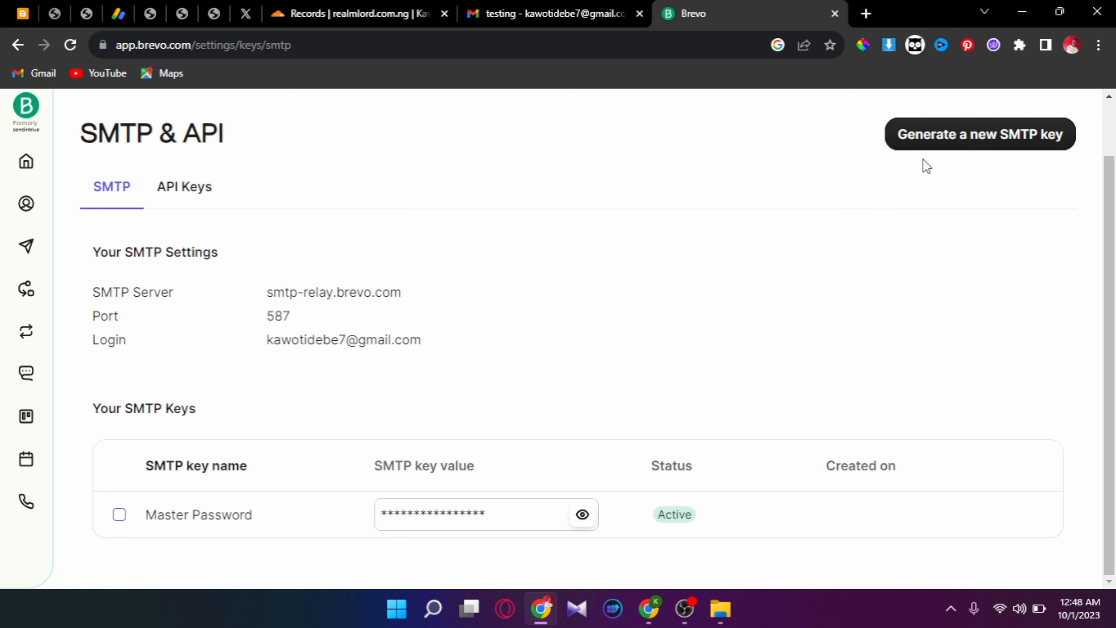
- Generate a Brevo SMTP key named after the domain's admin address and copy its value
click(969, 144)
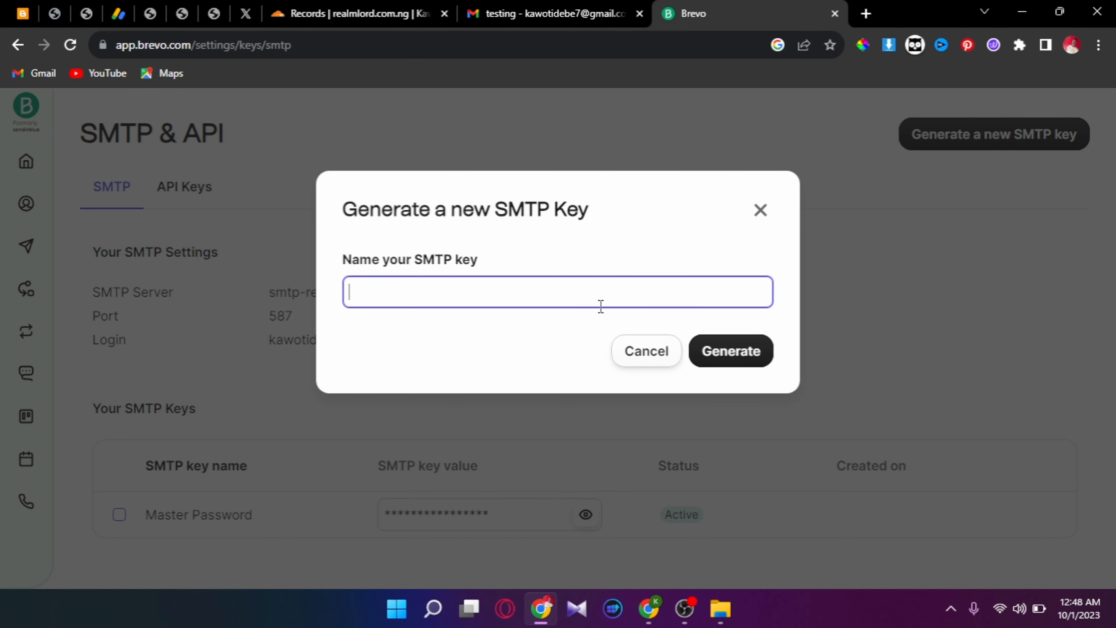
click(588, 309)
click(589, 302)
click(626, 359)
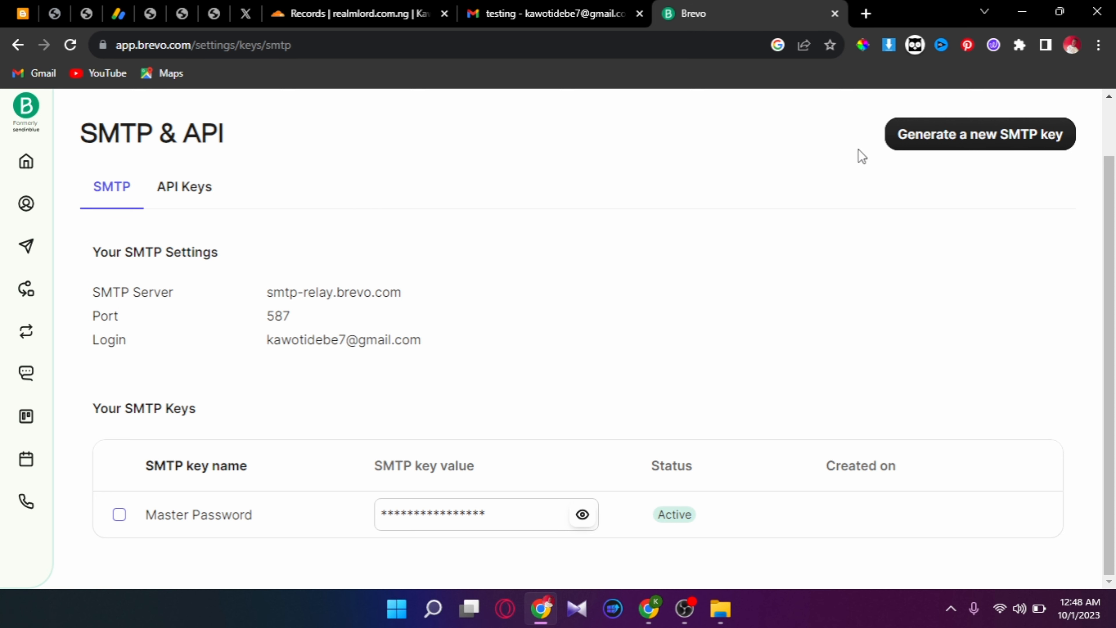
click(904, 148)
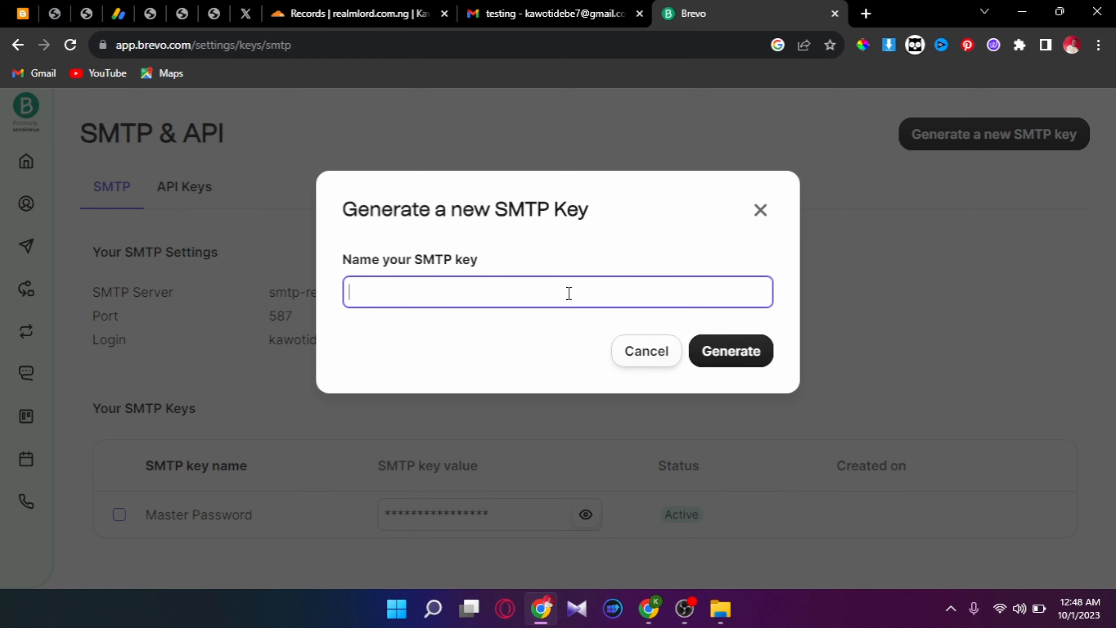
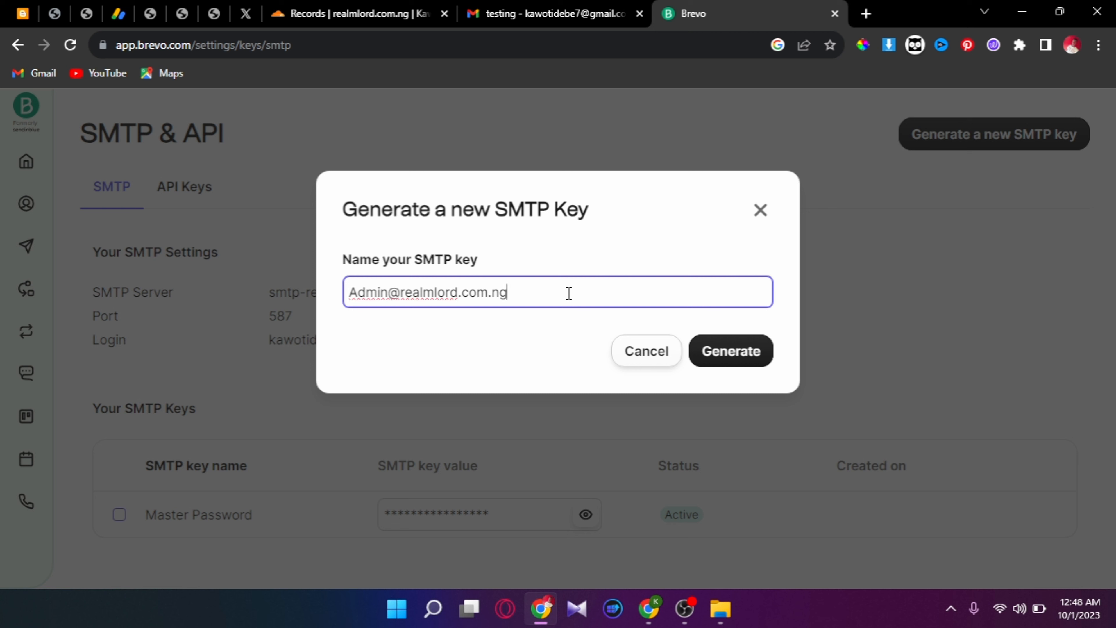
click(747, 338)
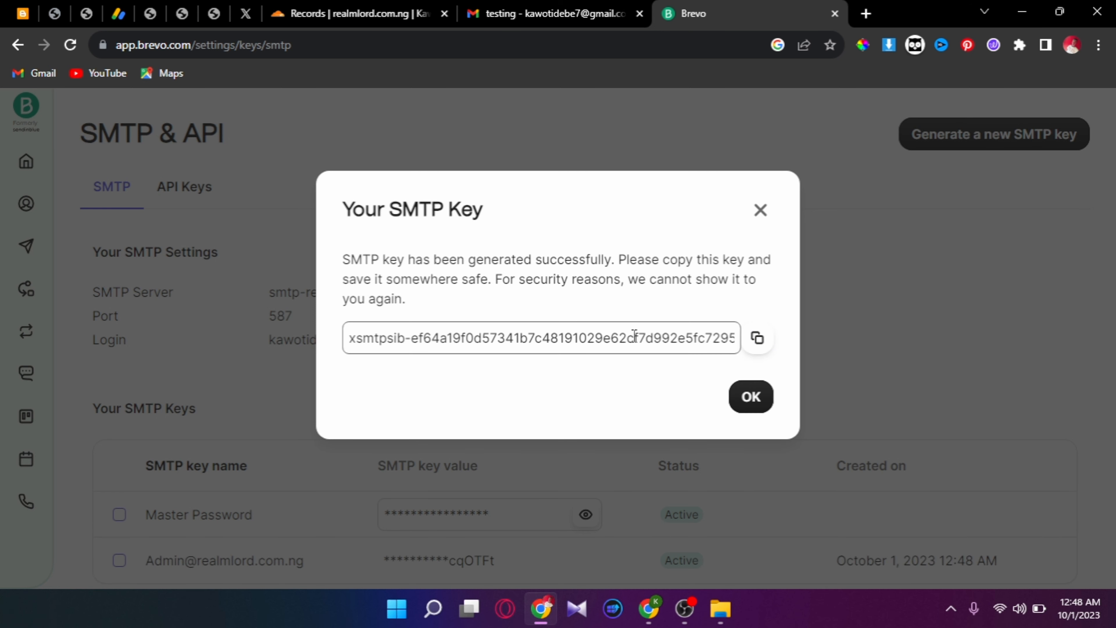
click(757, 339)
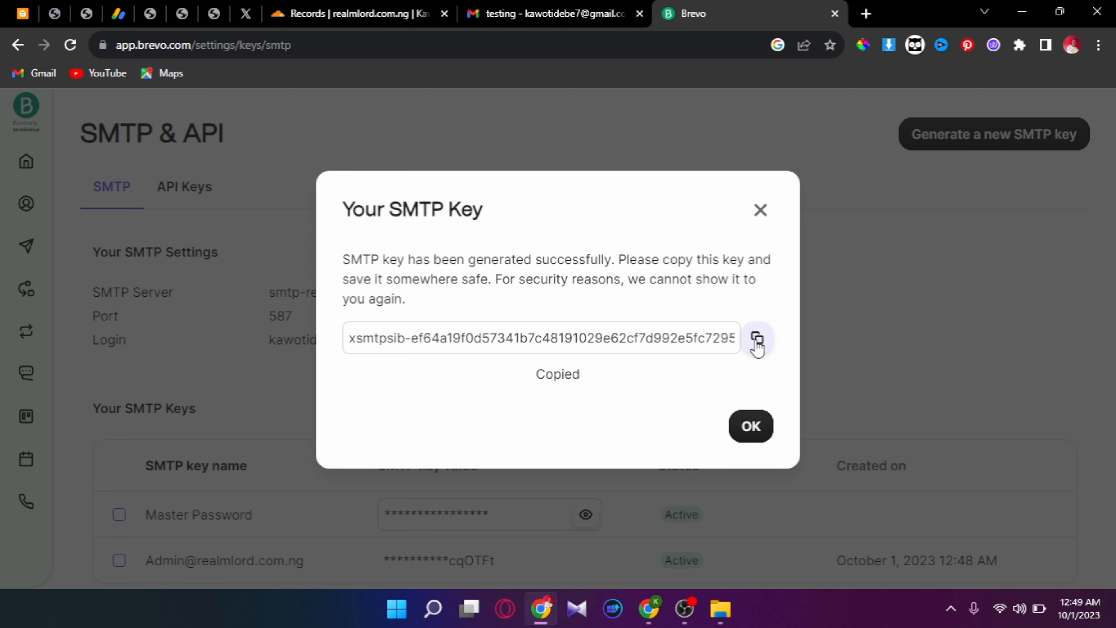
click(751, 425)
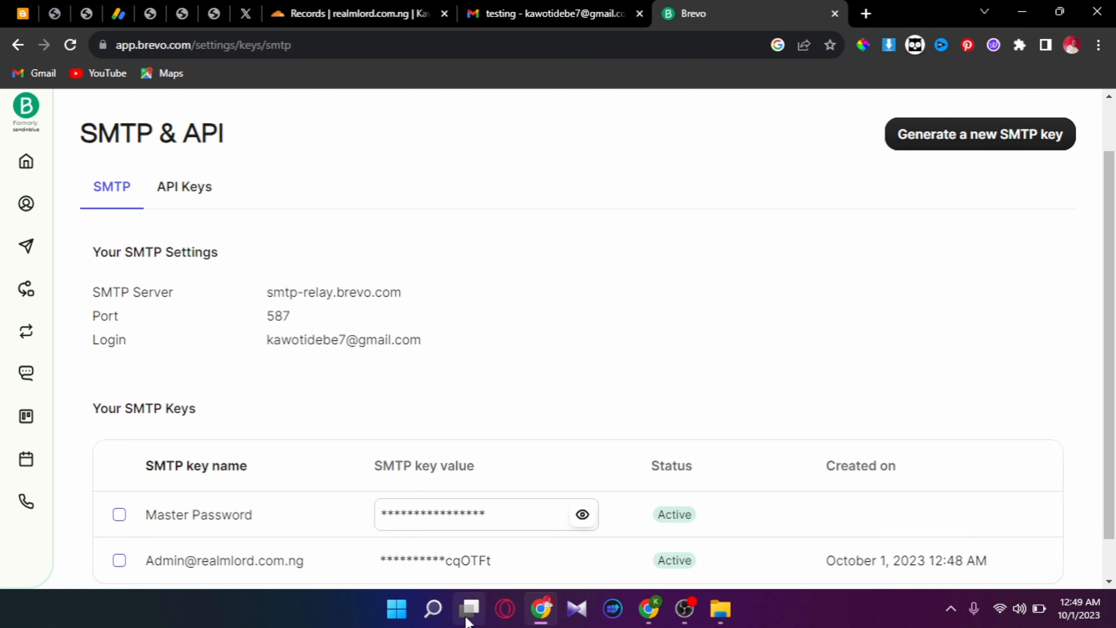
- Paste the SMTP key into a new Notepad note with Word Wrap on, then return to Gmail
click(433, 608)
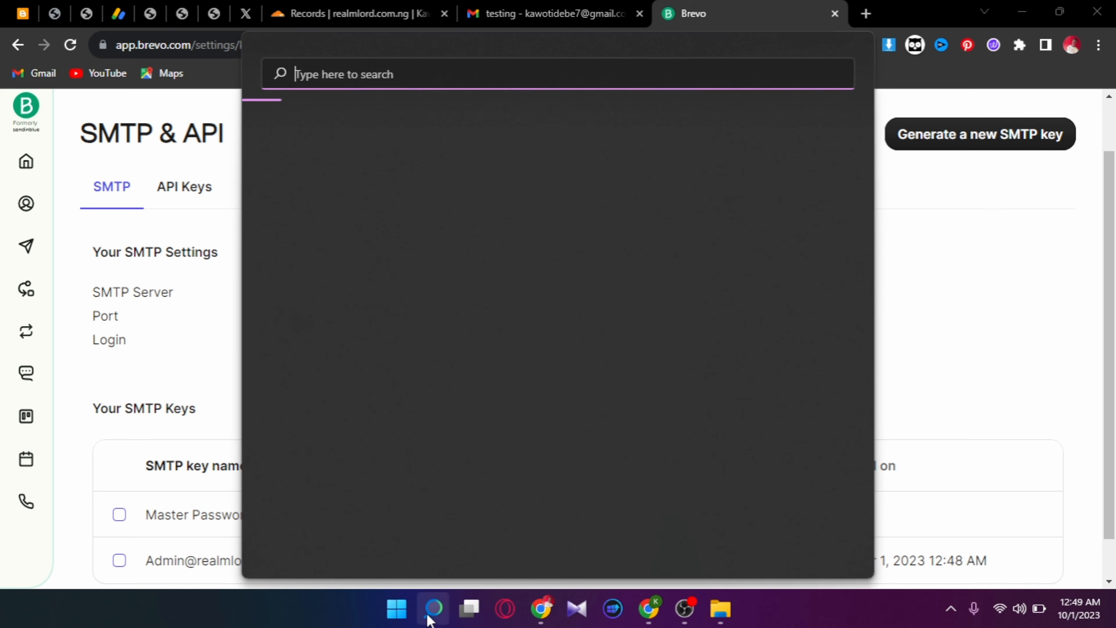
click(500, 14)
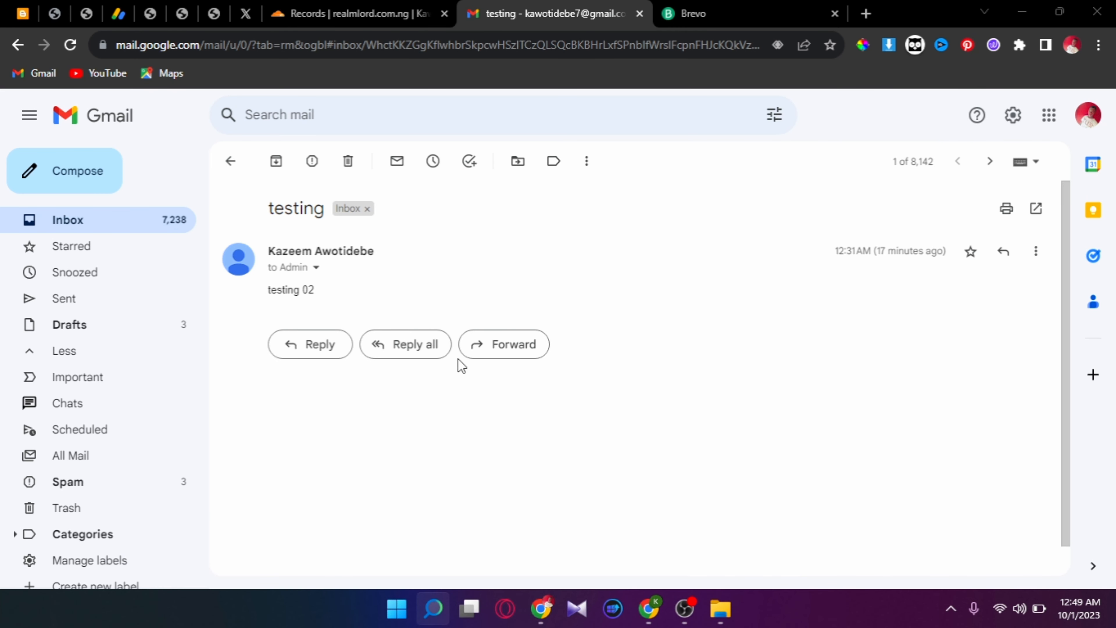
click(435, 607)
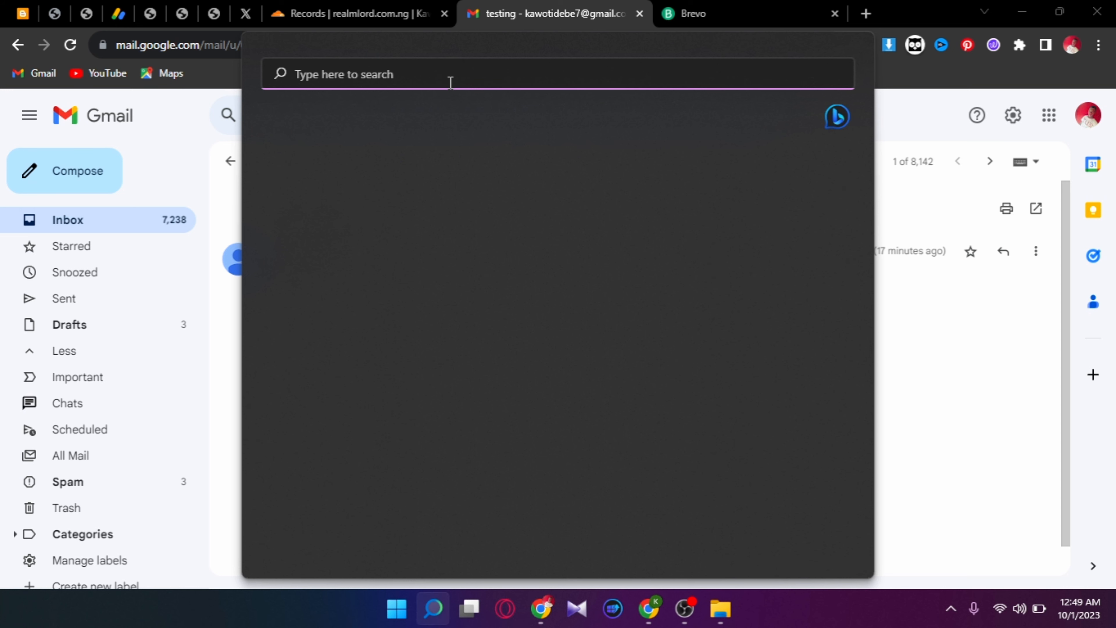
text(notepad)
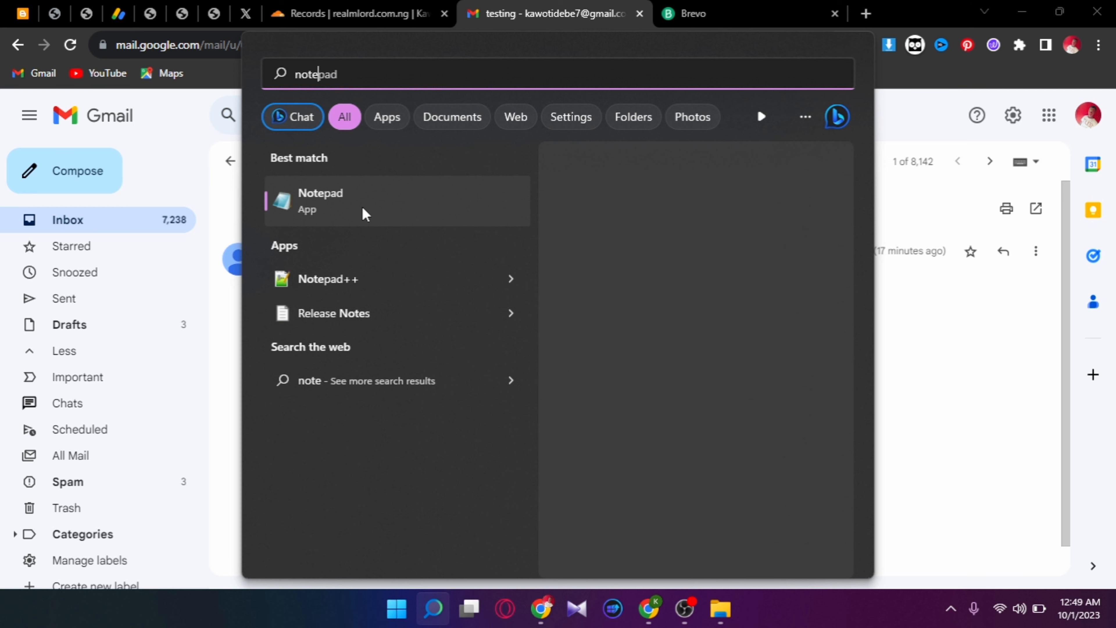
click(362, 207)
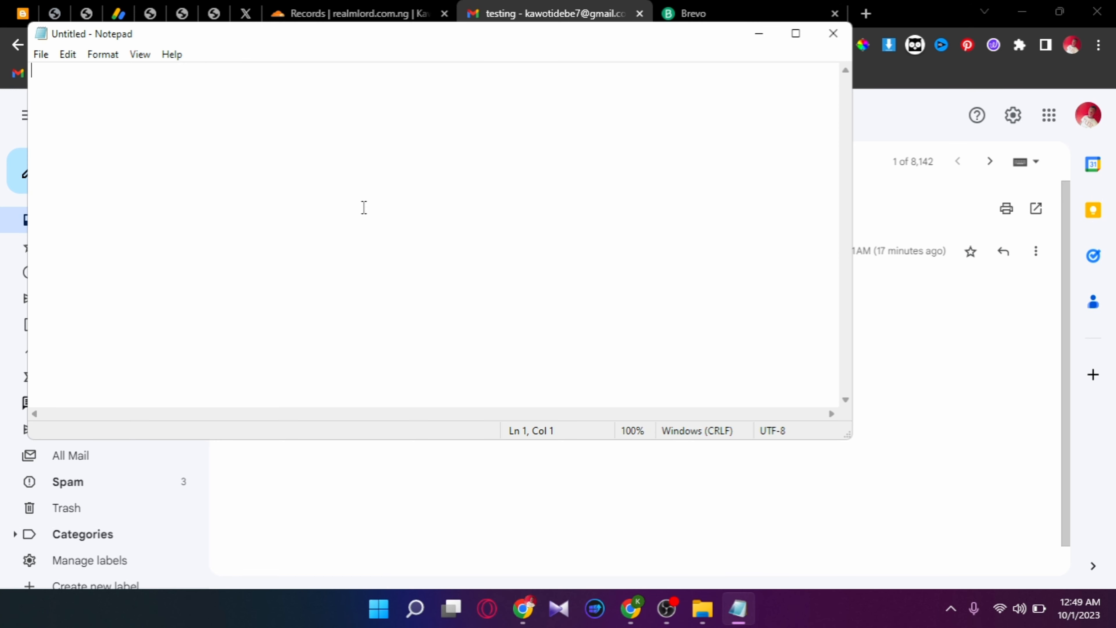
right_click(364, 206)
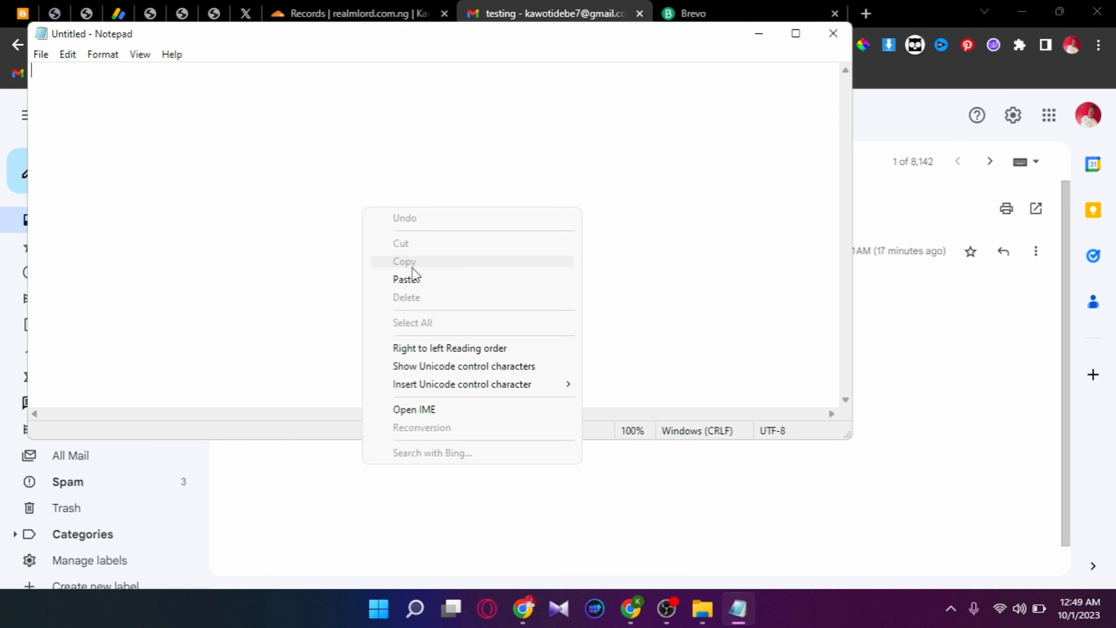
click(418, 279)
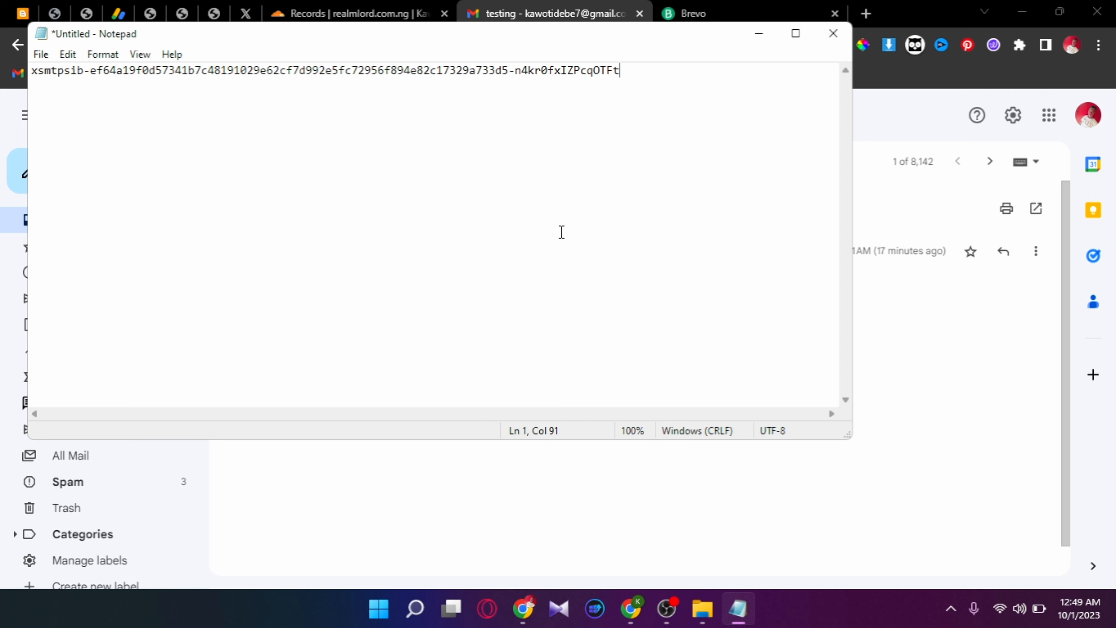
click(121, 58)
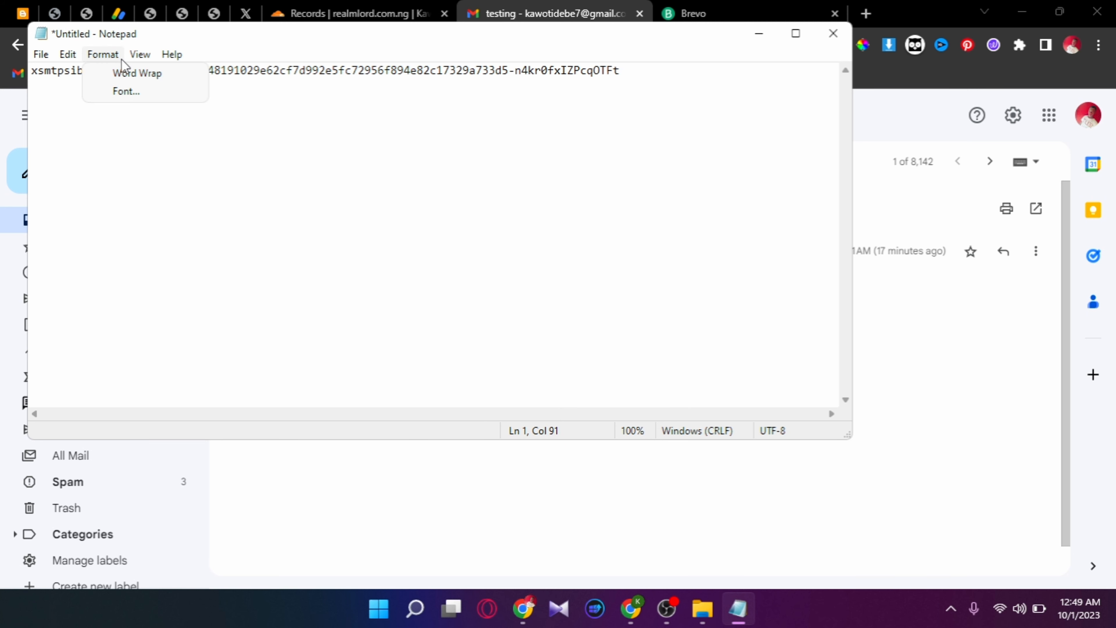
click(126, 70)
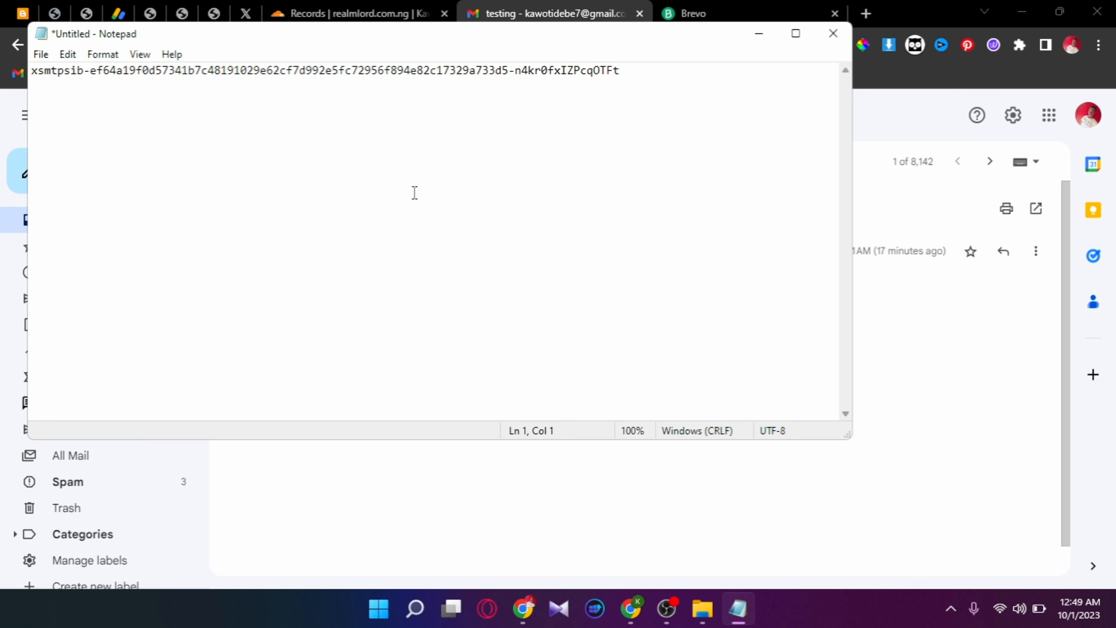
click(928, 491)
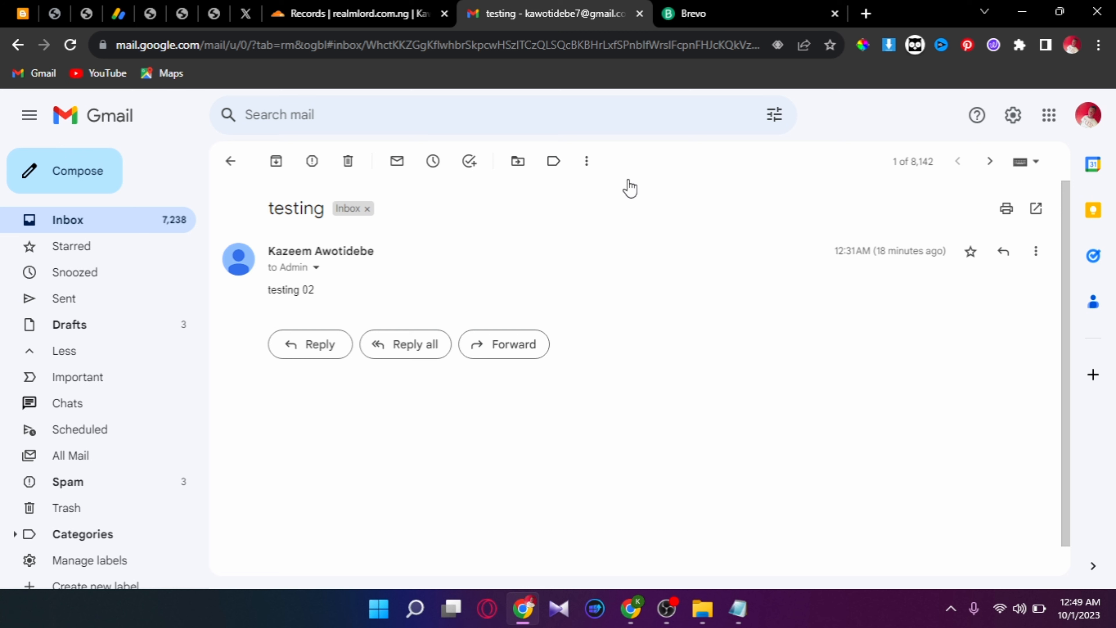
- From Gmail's Accounts and Import settings, open the 'Add another email address you own' form
click(1018, 132)
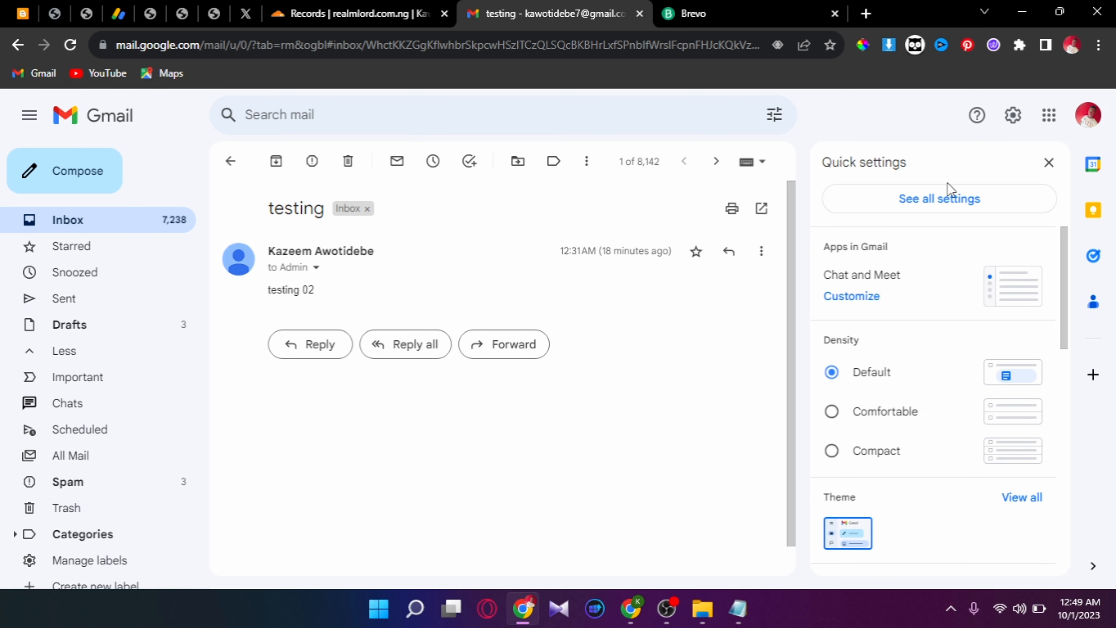
click(950, 199)
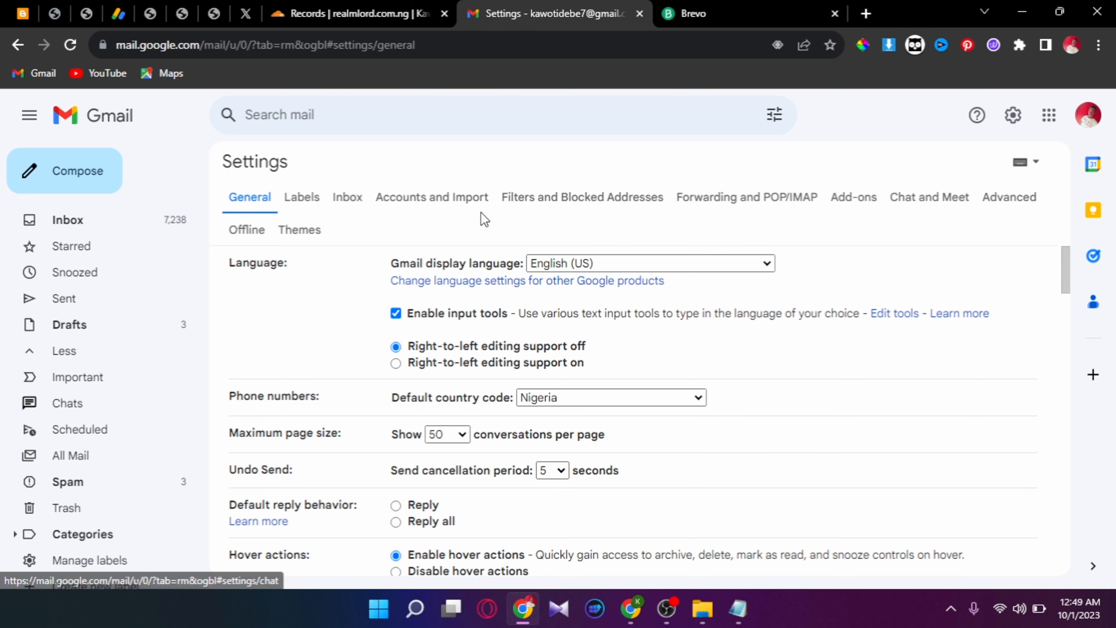
click(462, 207)
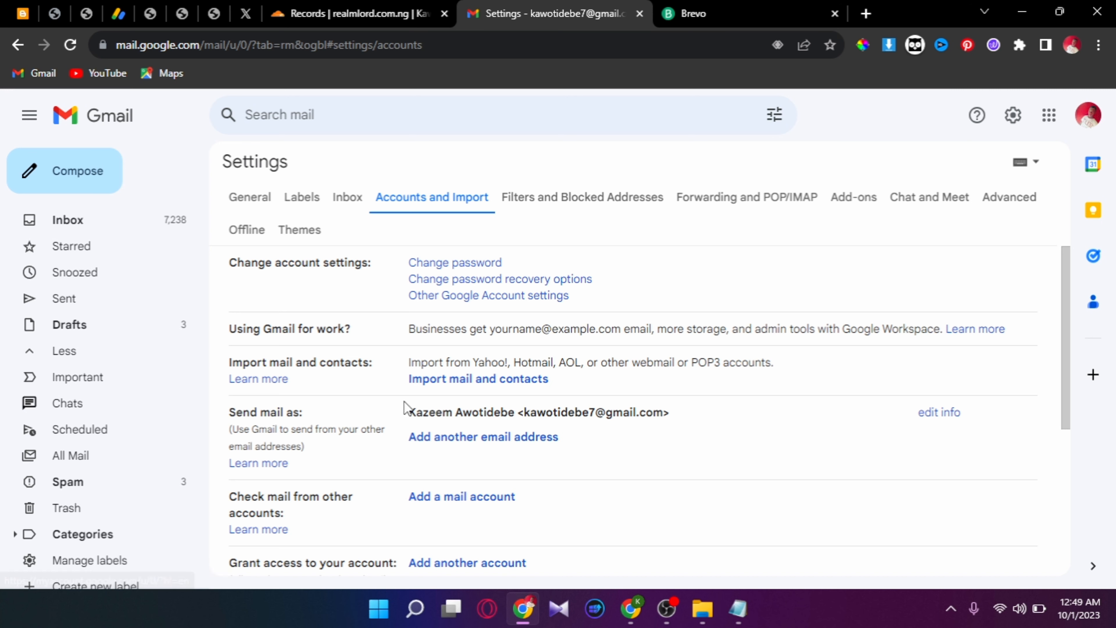
click(459, 440)
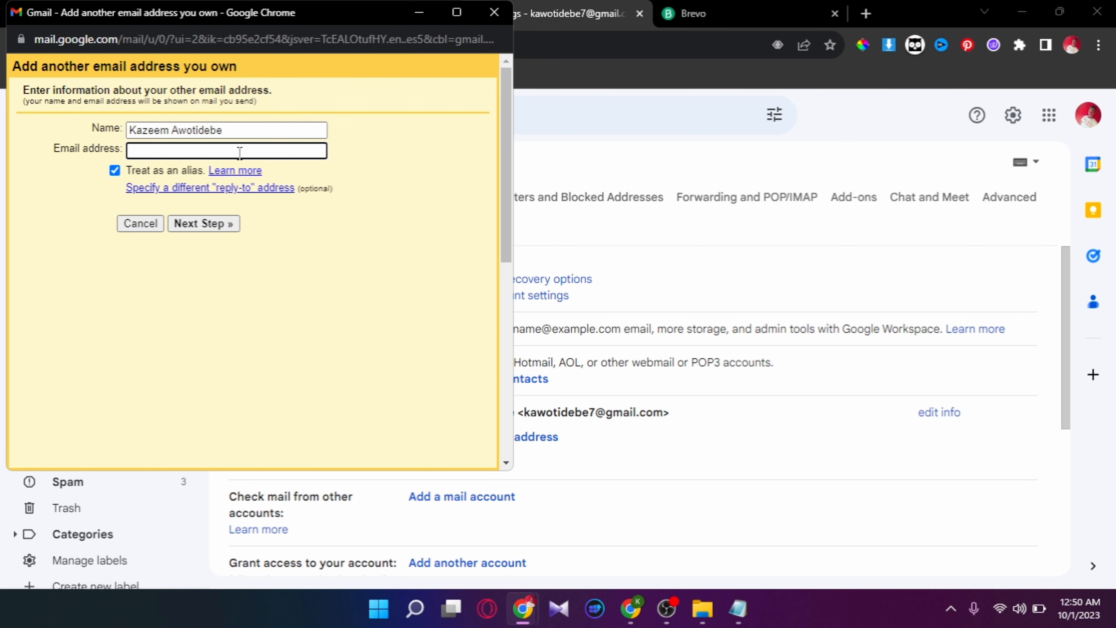
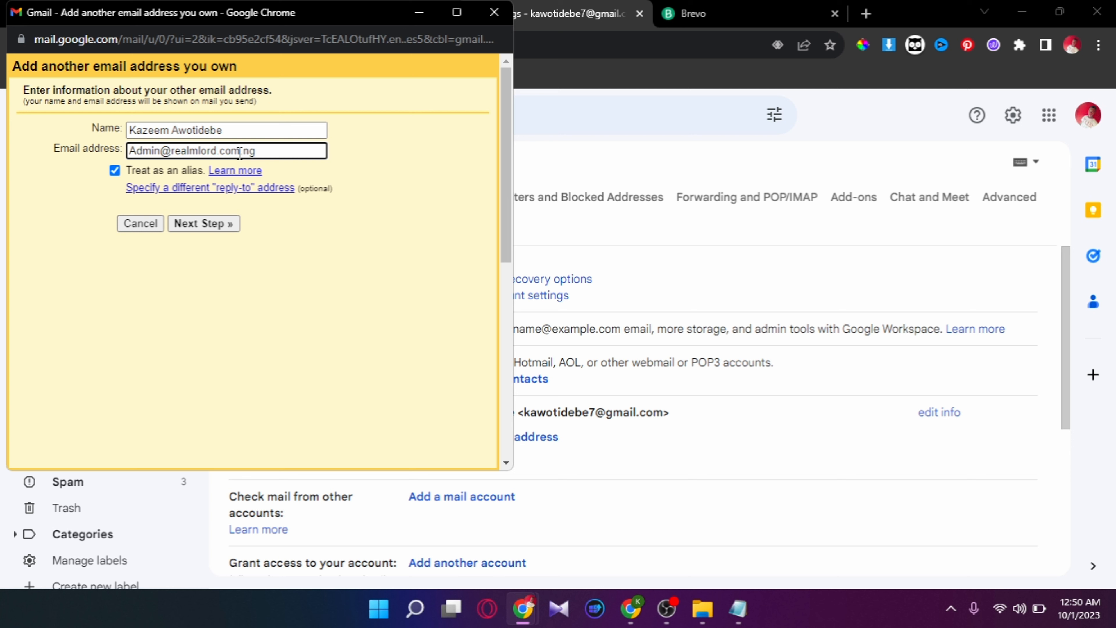
- Enter the domain's admin address as the new send-as alias and advance to the SMTP step
click(194, 224)
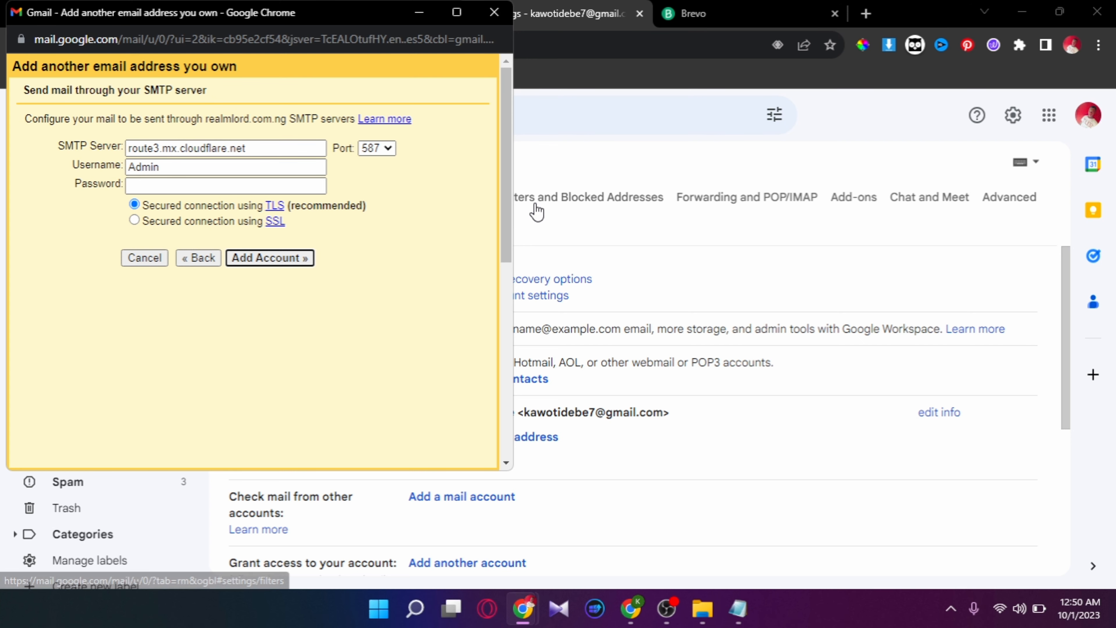
click(544, 184)
double_click(544, 184)
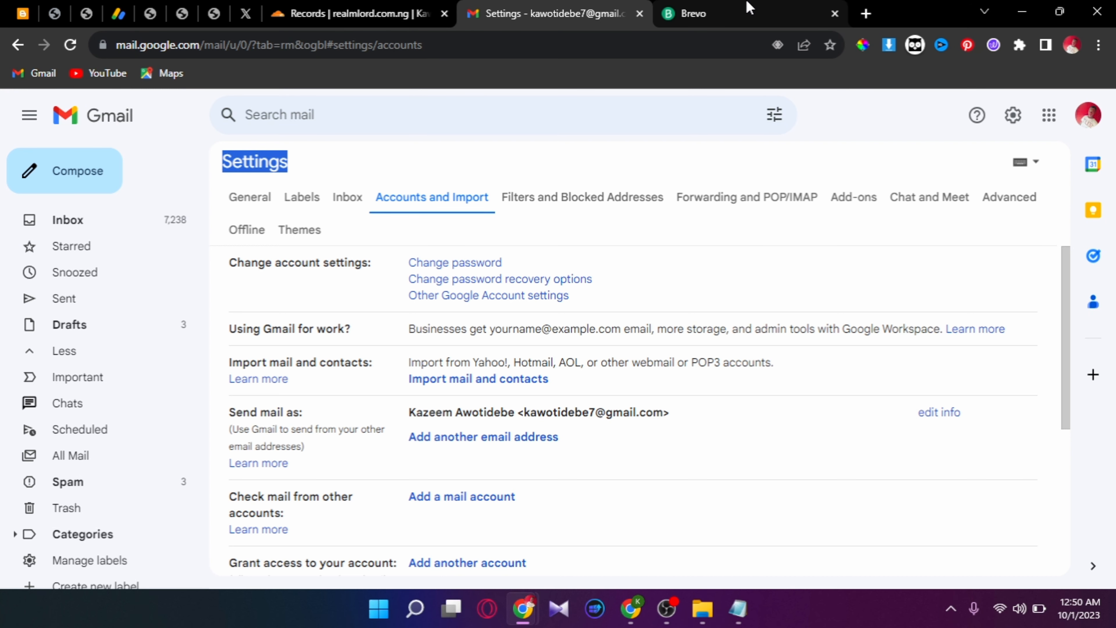
- Replace the Cloudflare route in Gmail's SMTP server field with smtp-relay.brevo.com copied from Brevo
click(749, 11)
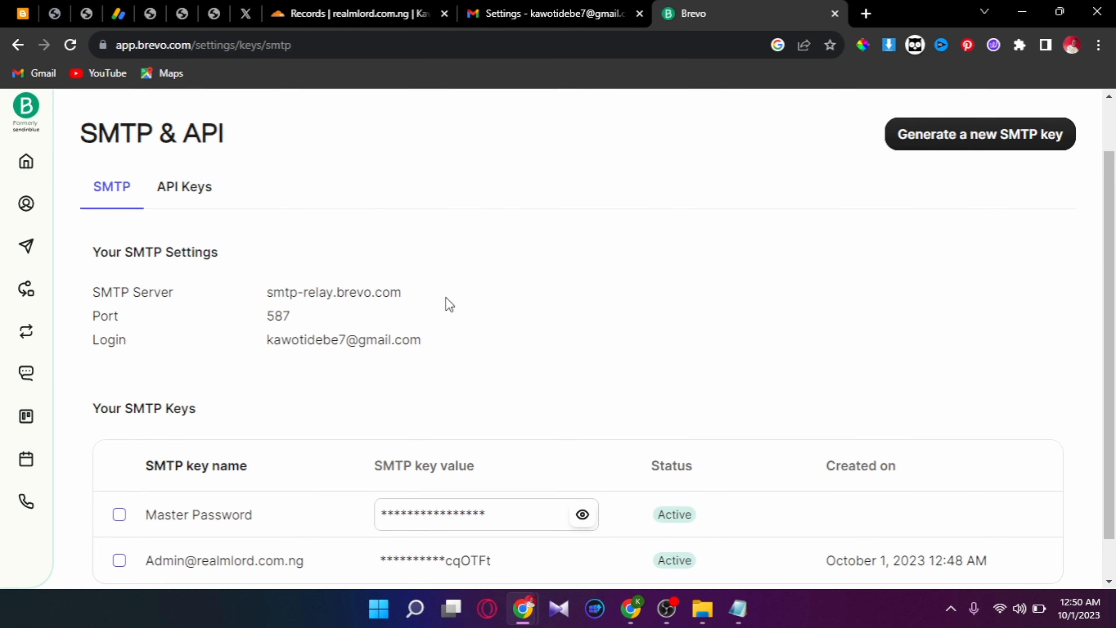
drag(411, 287, 237, 296)
key(ctrl+c)
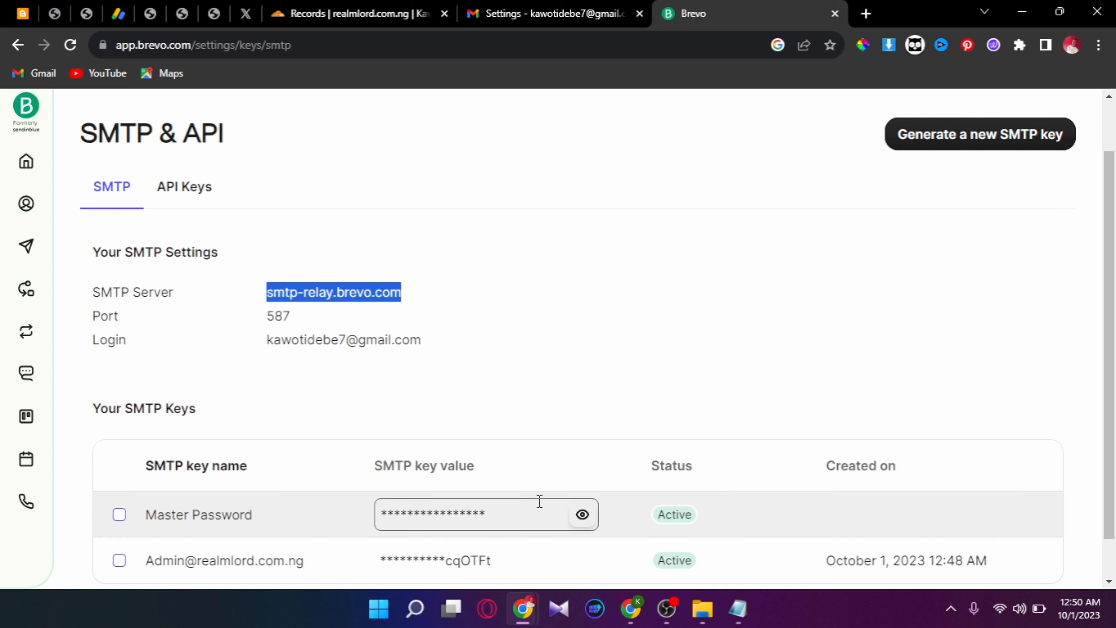
mouse_move(540, 607)
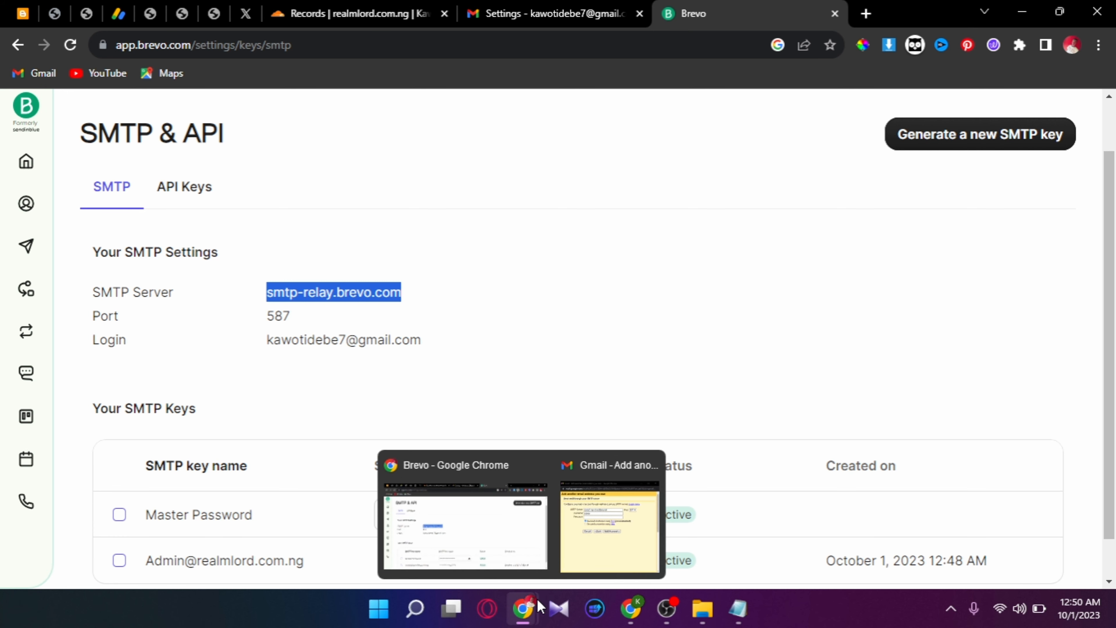
click(628, 552)
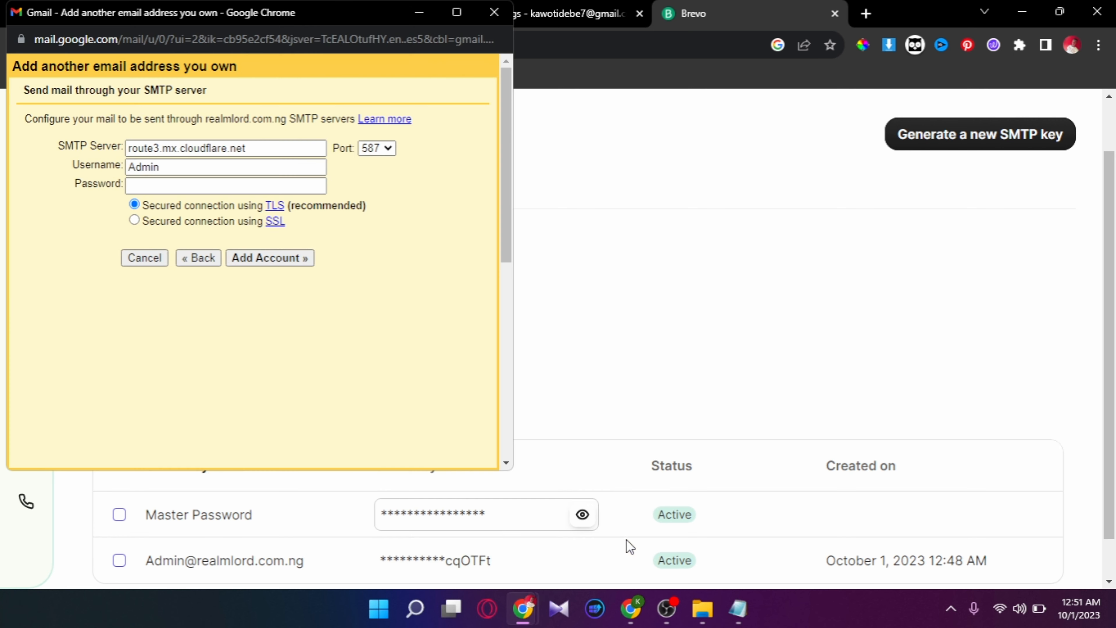
click(287, 147)
key(ctrl+a)
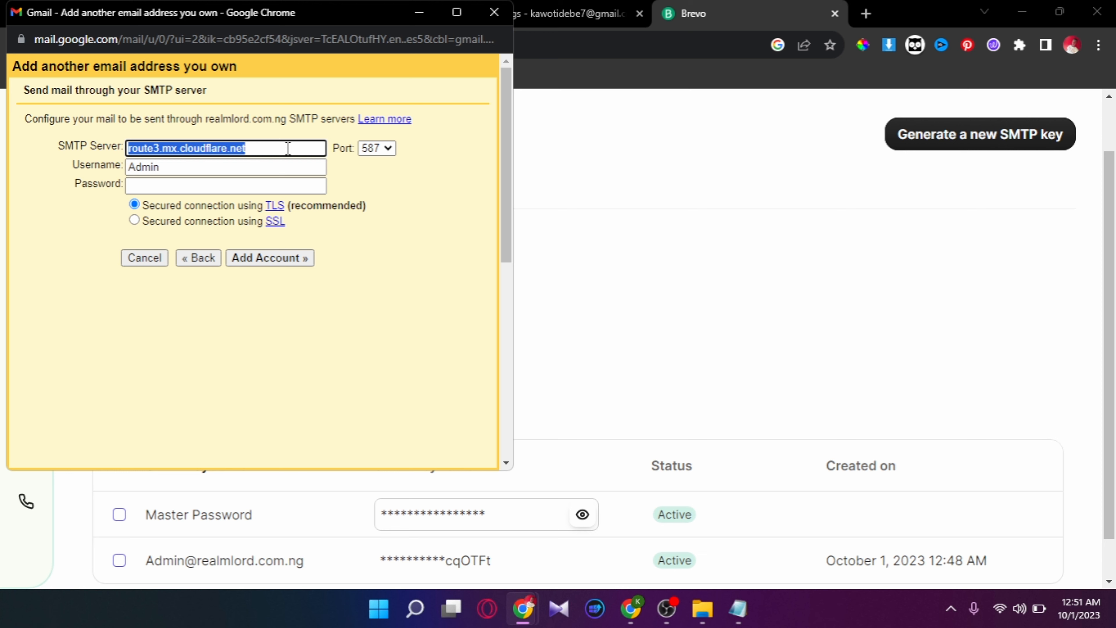
key(ctrl+v)
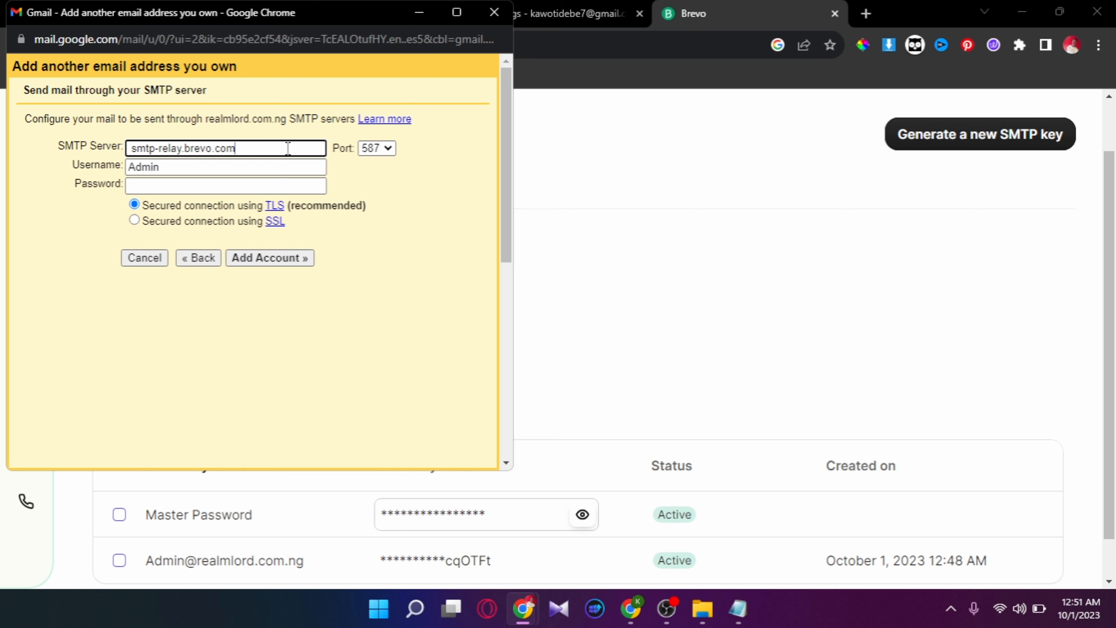
click(588, 215)
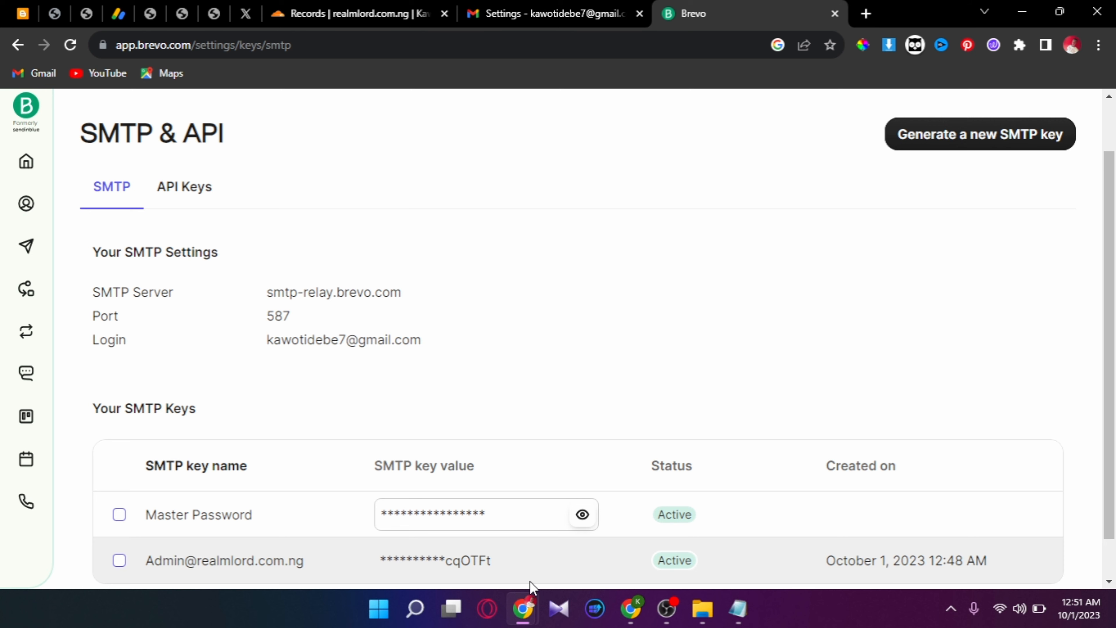
mouse_move(523, 608)
click(602, 549)
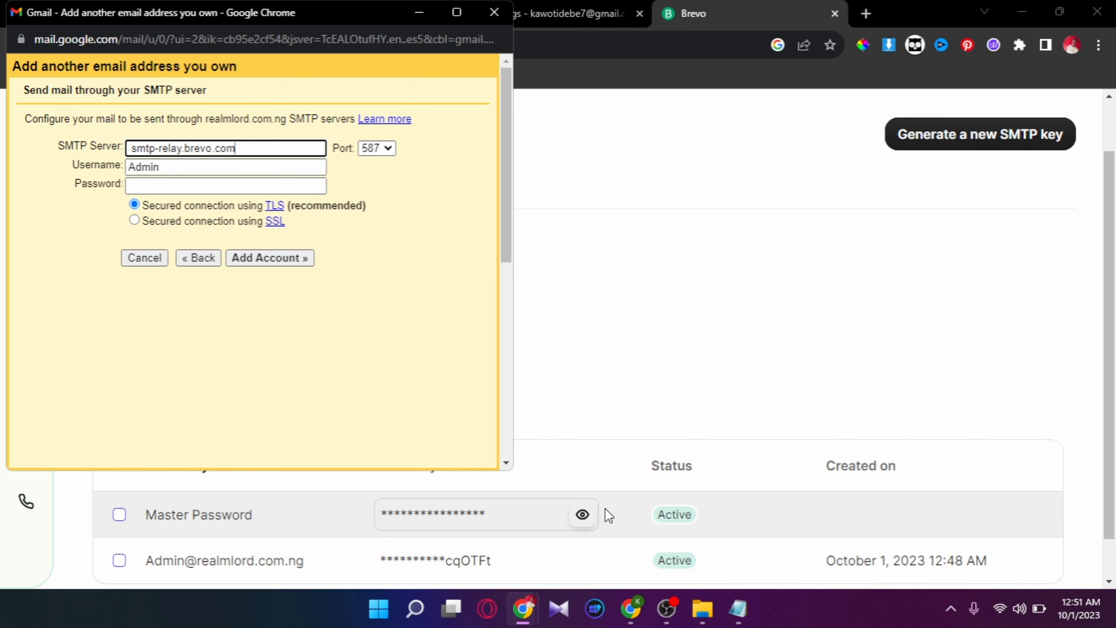
click(626, 429)
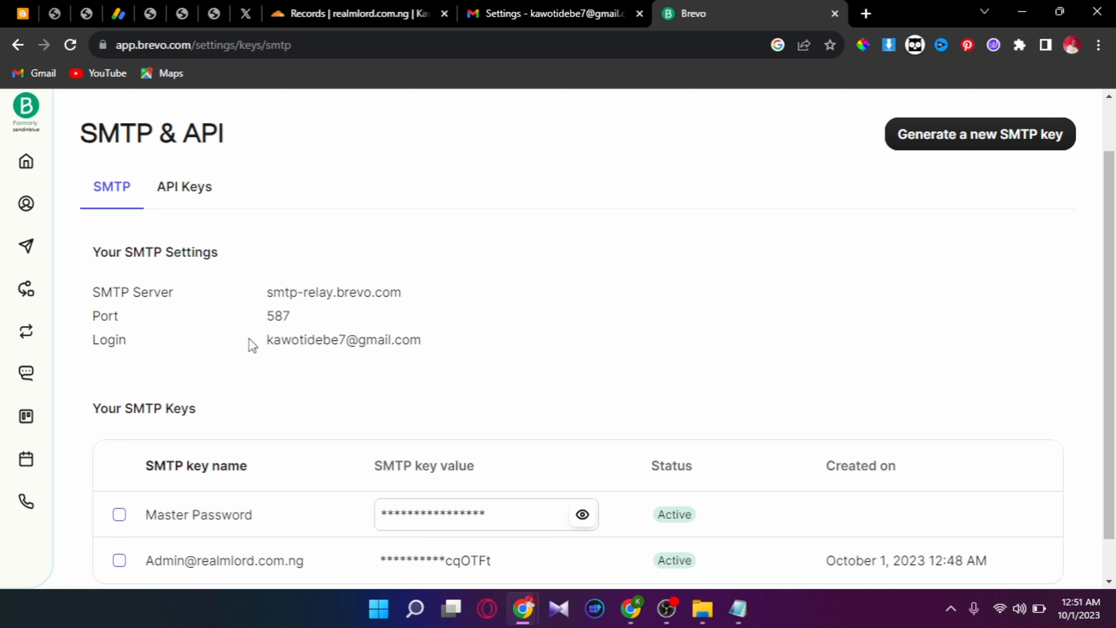
- Copy the Brevo SMTP login e-mail into Gmail's Username field, replacing the Admin username
drag(265, 340, 420, 341)
key(ctrl+c)
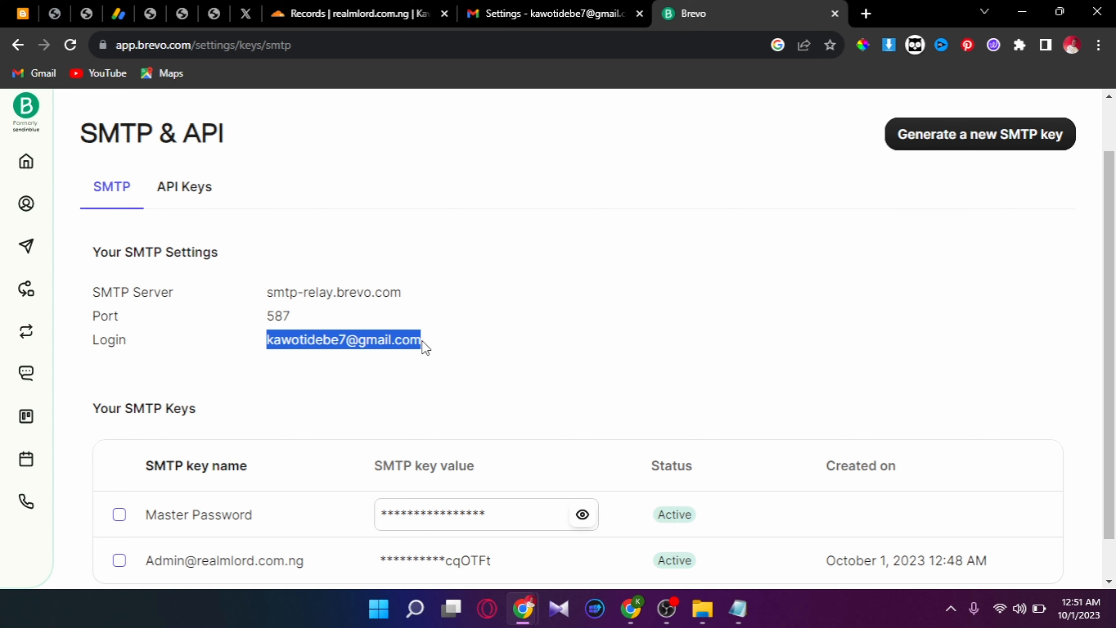
mouse_move(523, 607)
click(618, 545)
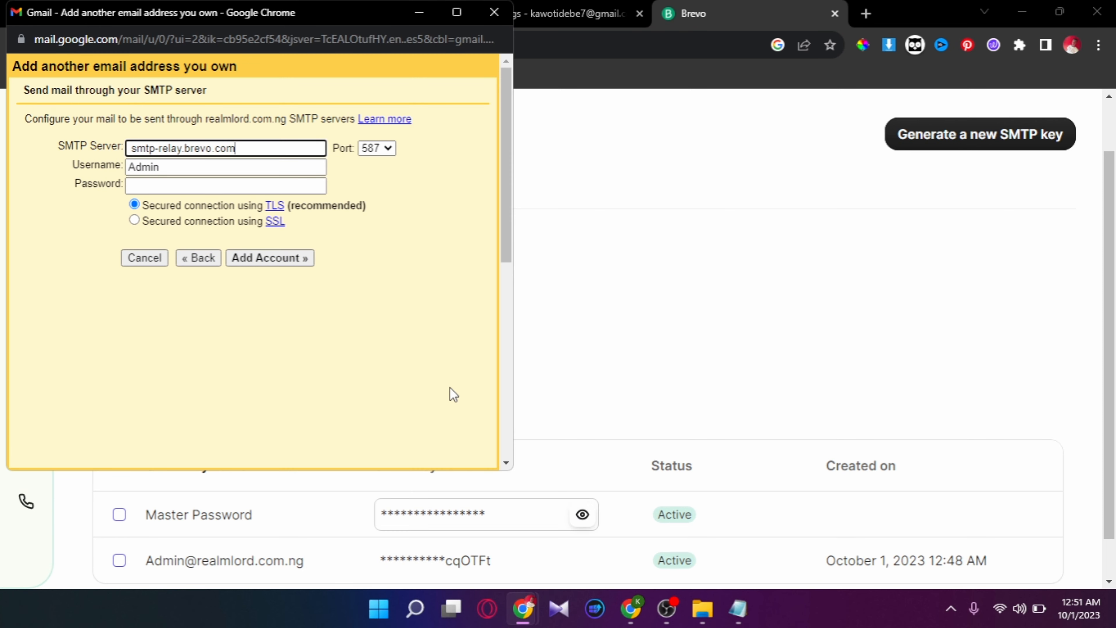
double_click(272, 173)
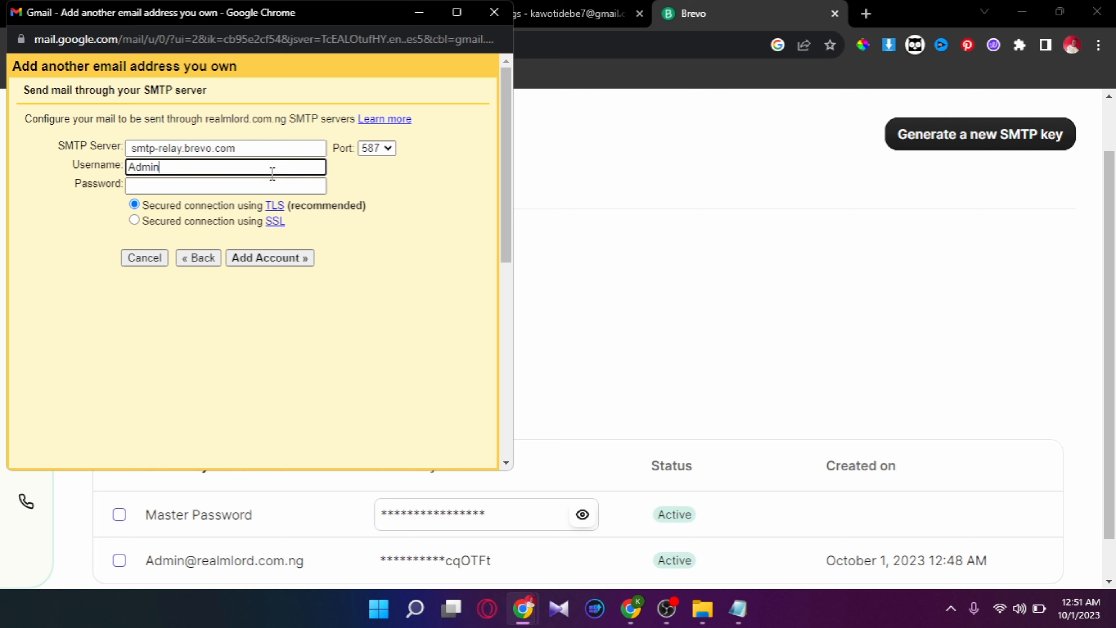
key(ctrl+v)
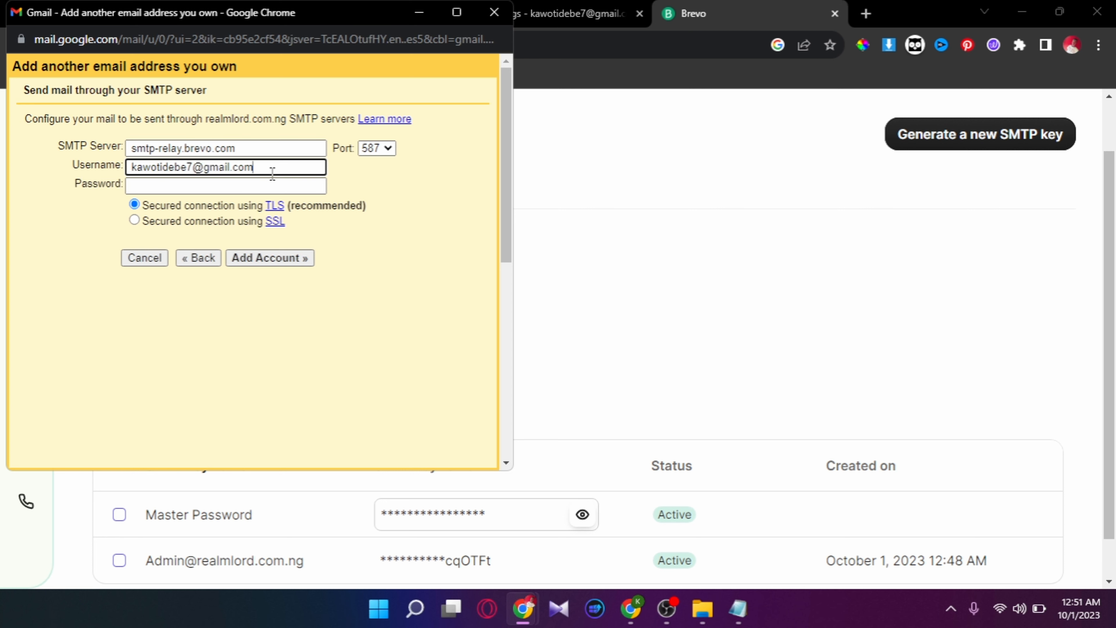
key(Tab)
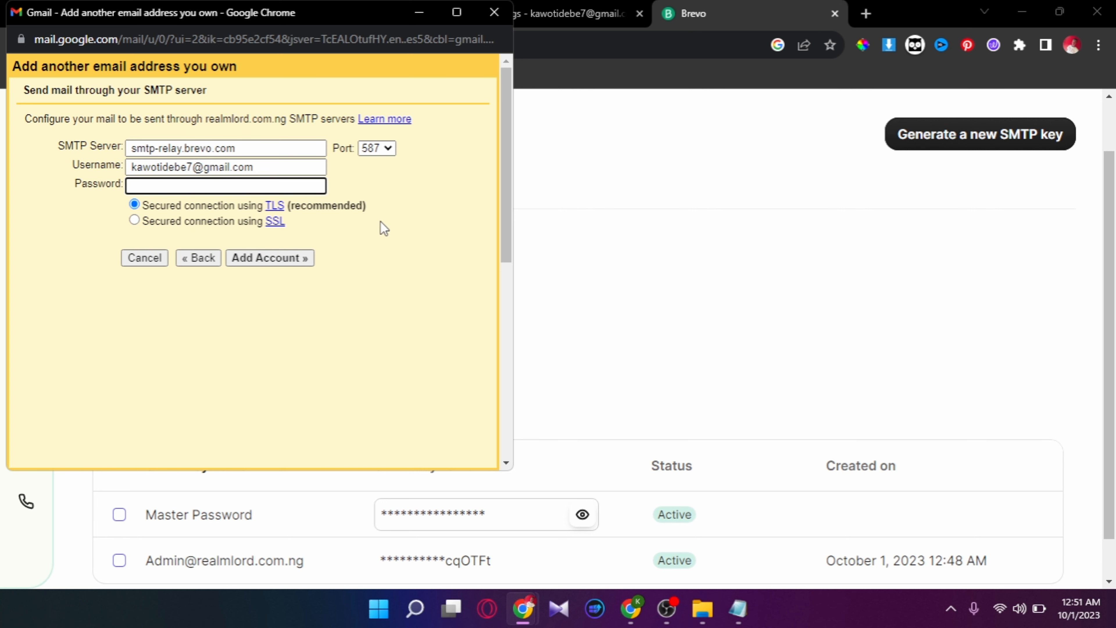
- Reveal and copy Brevo's master password key, paste it as the Password, and submit (rejected)
click(608, 306)
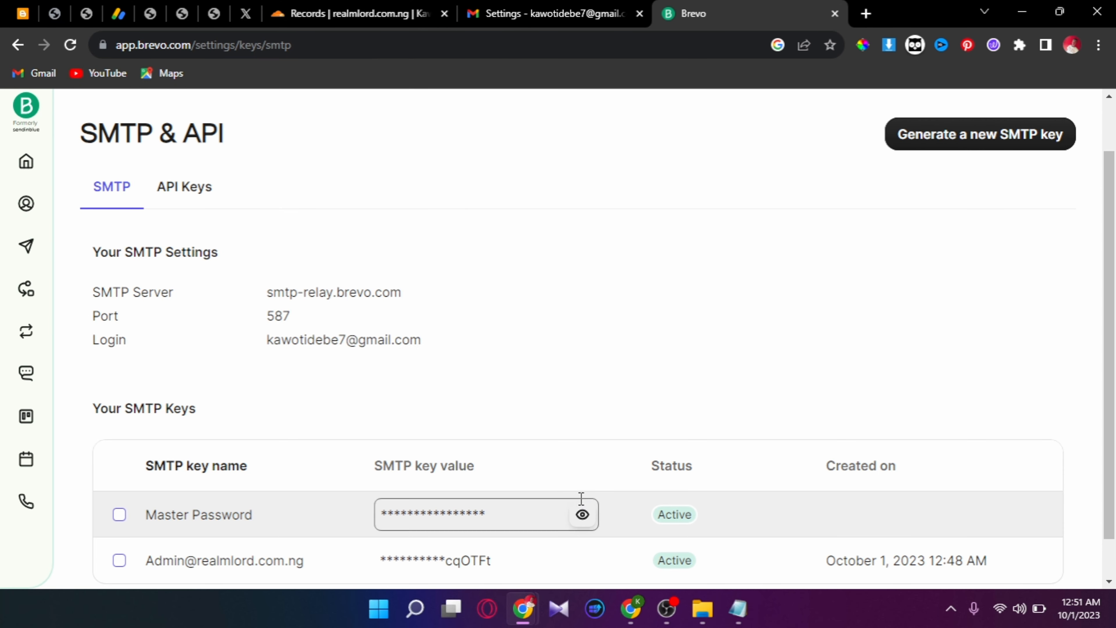
click(582, 516)
click(536, 511)
double_click(525, 513)
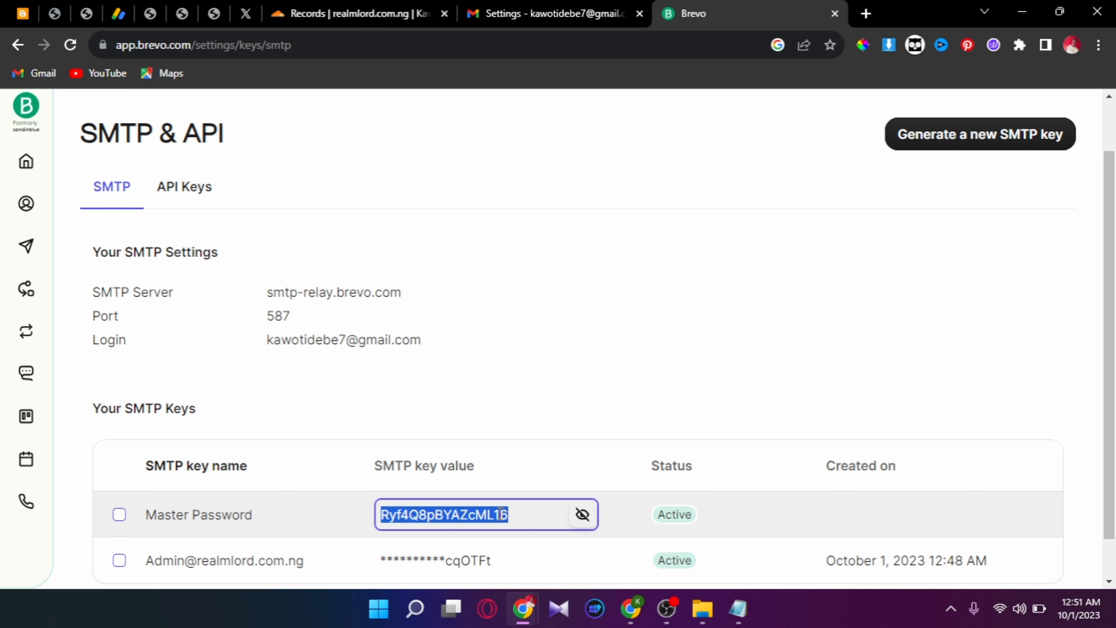
mouse_move(523, 608)
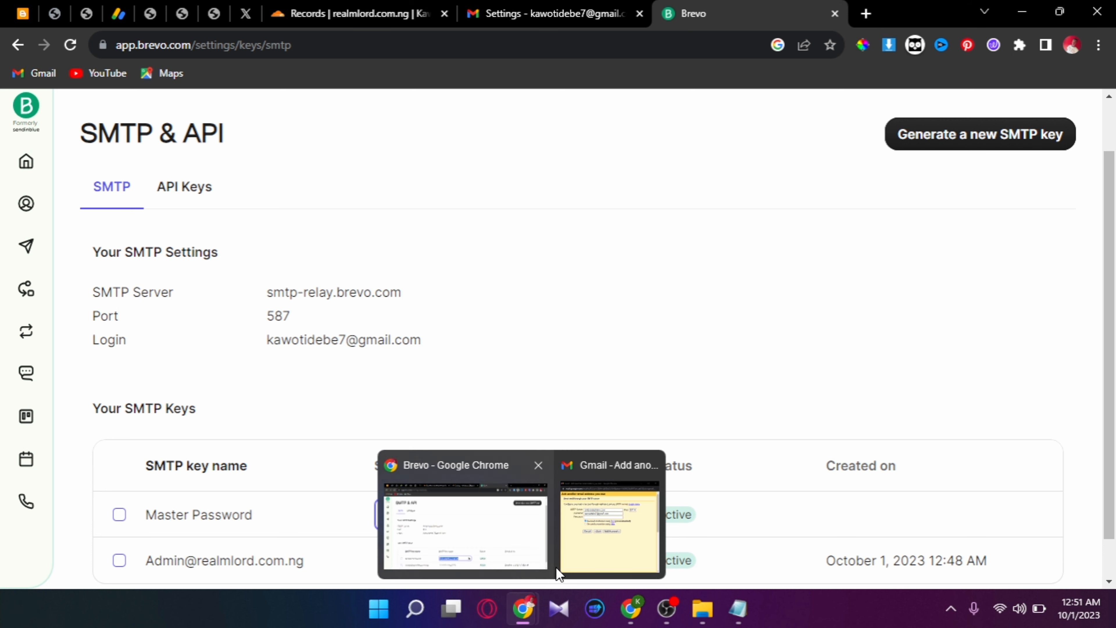
click(586, 543)
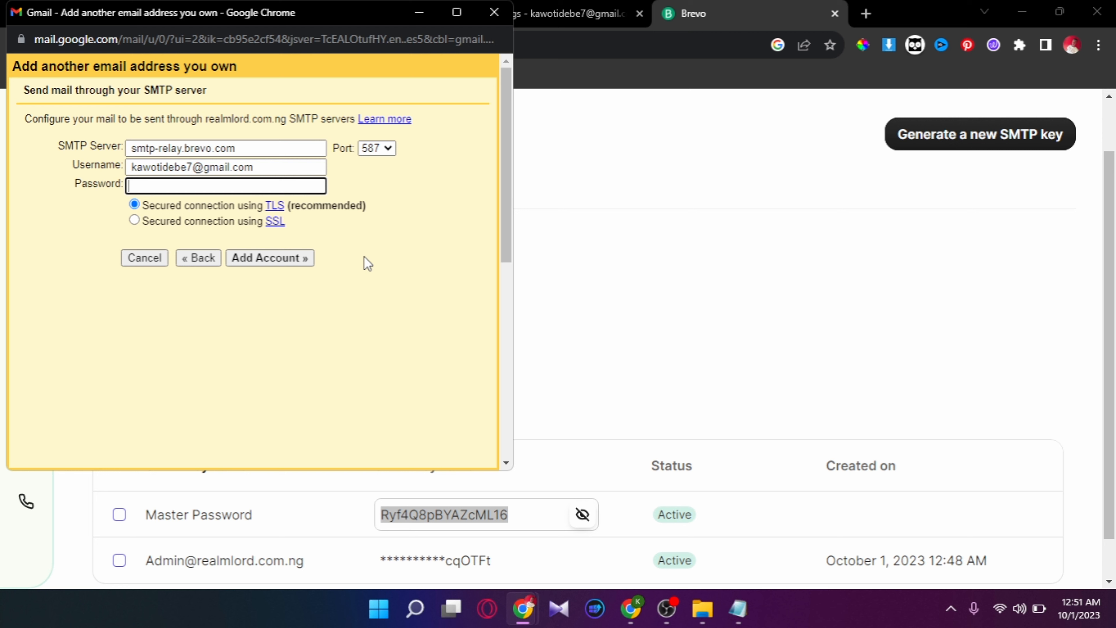
key(ctrl+v)
click(296, 257)
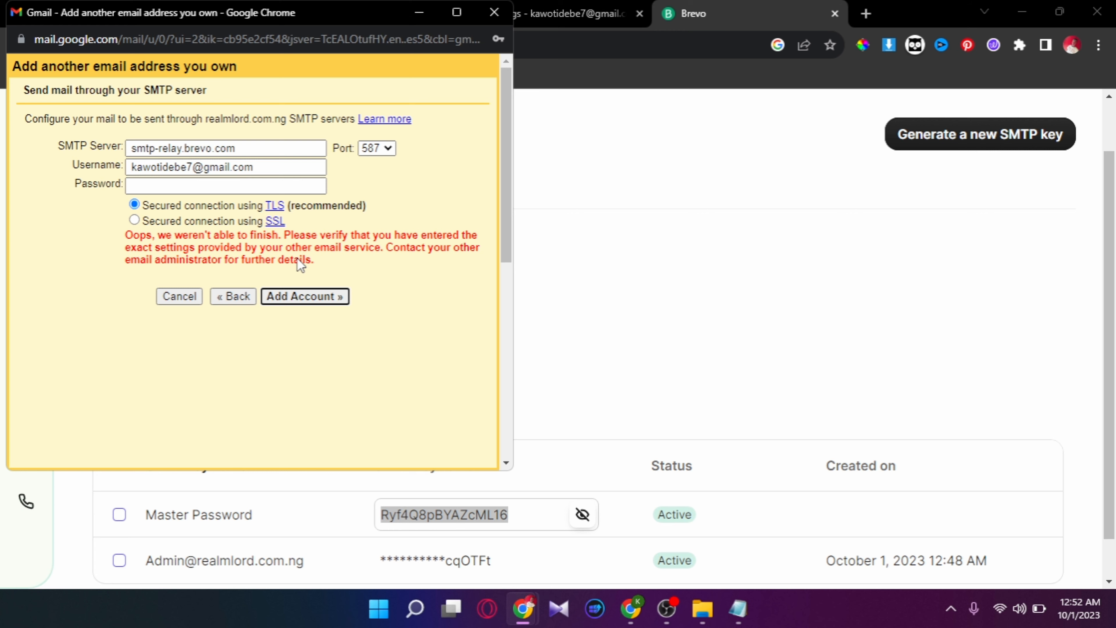
- Return to Brevo's SMTP & API page
click(593, 341)
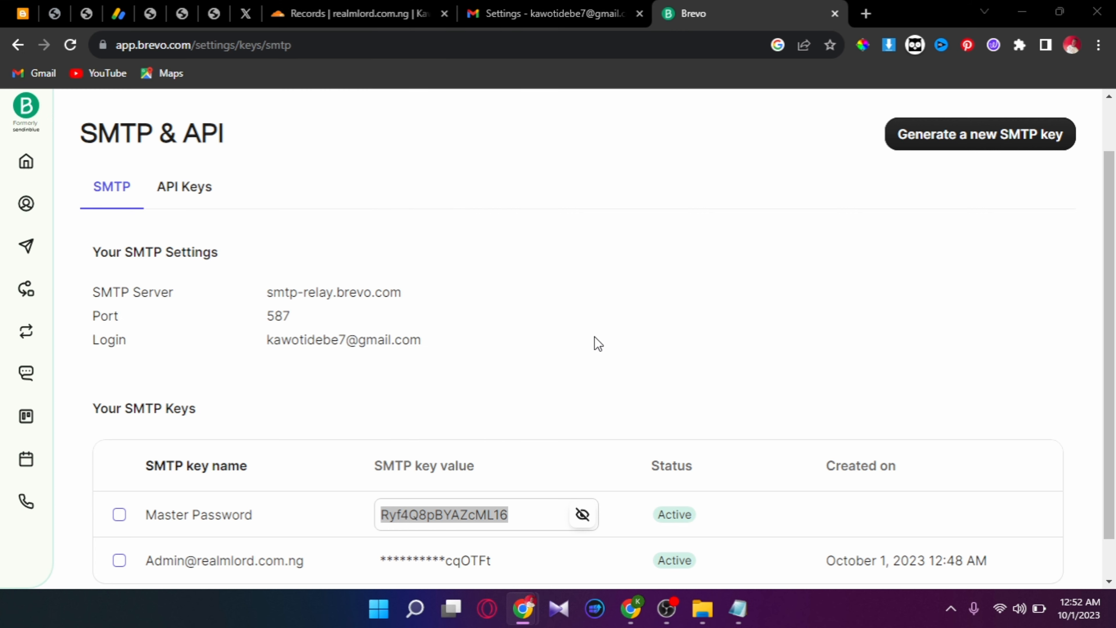
click(721, 621)
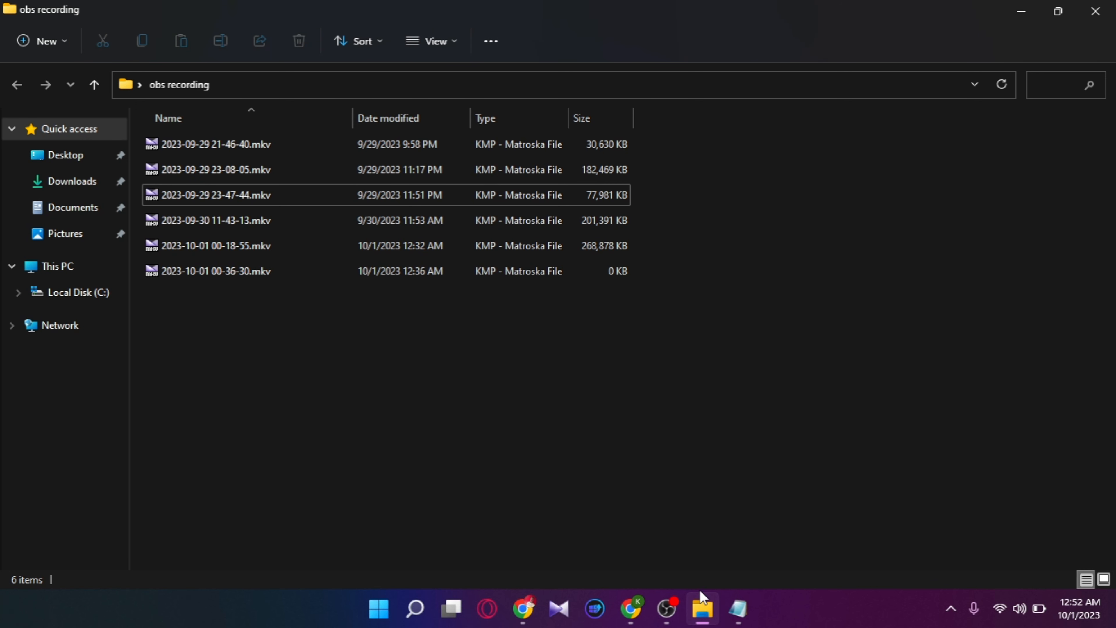
mouse_move(523, 610)
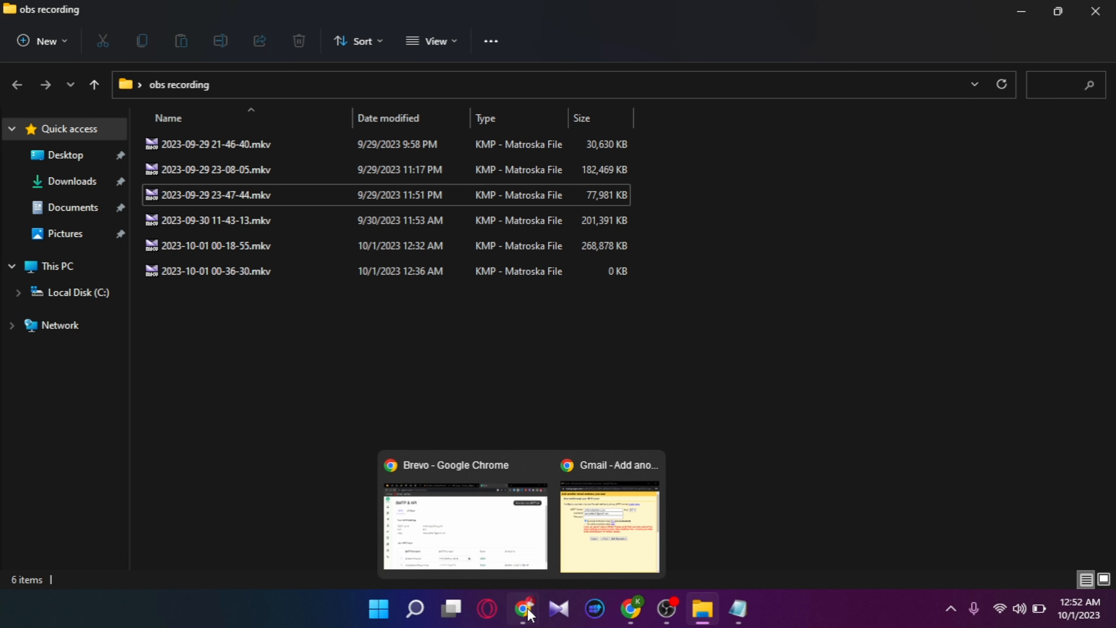
click(534, 537)
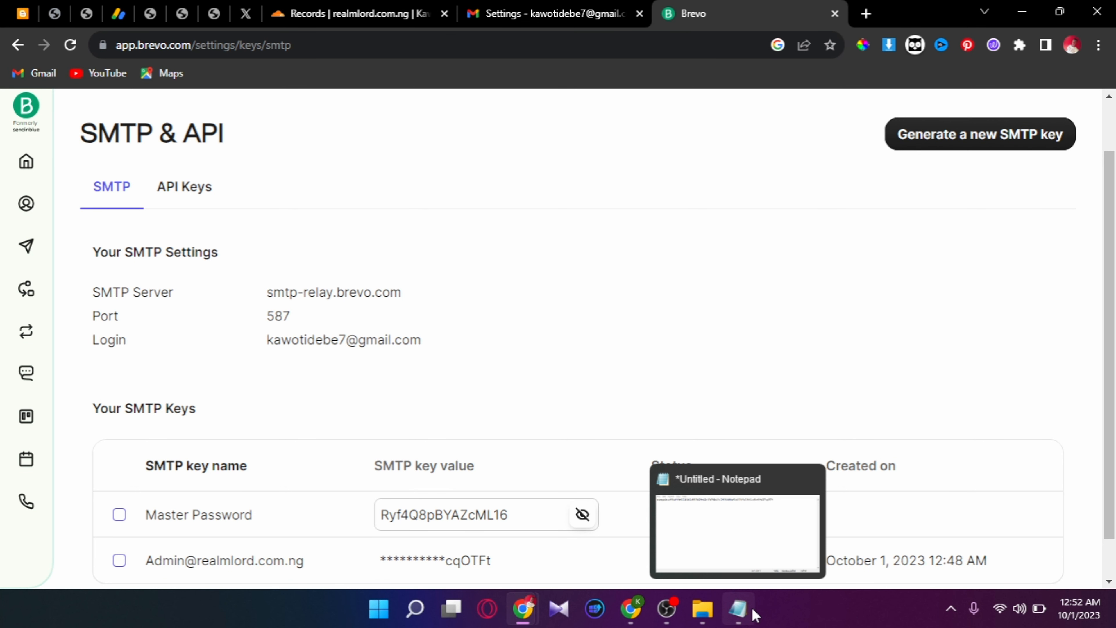
- Copy the whole saved SMTP key from the Notepad window
click(752, 610)
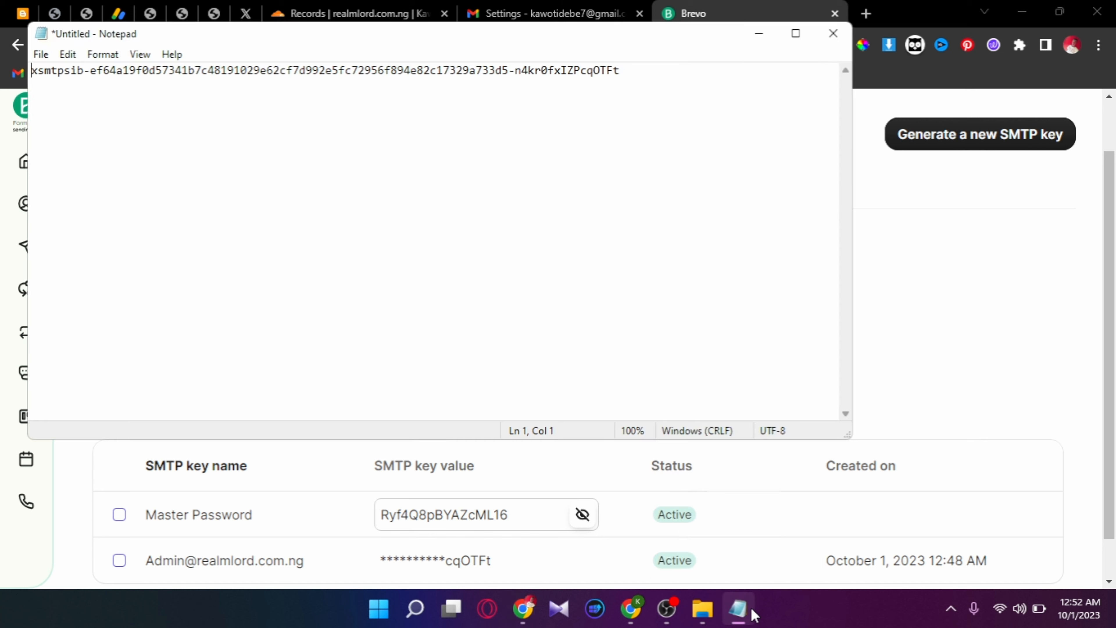
double_click(673, 70)
click(672, 70)
drag(672, 70, 34, 69)
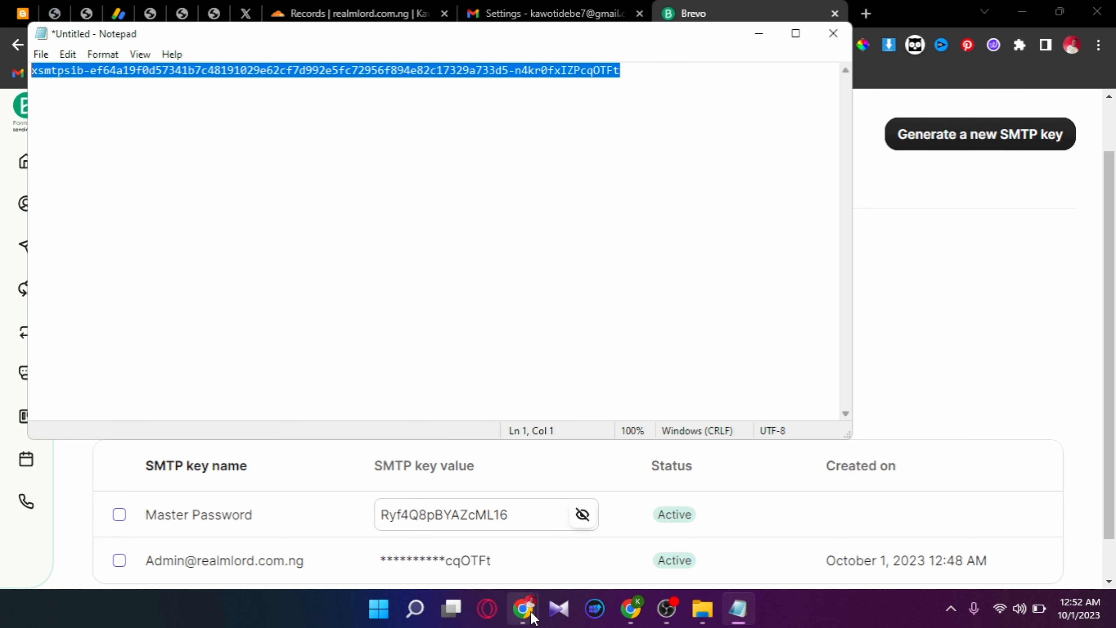
- Retry with the domain's admin address as Username and the saved SMTP key as Password
mouse_move(532, 613)
click(610, 521)
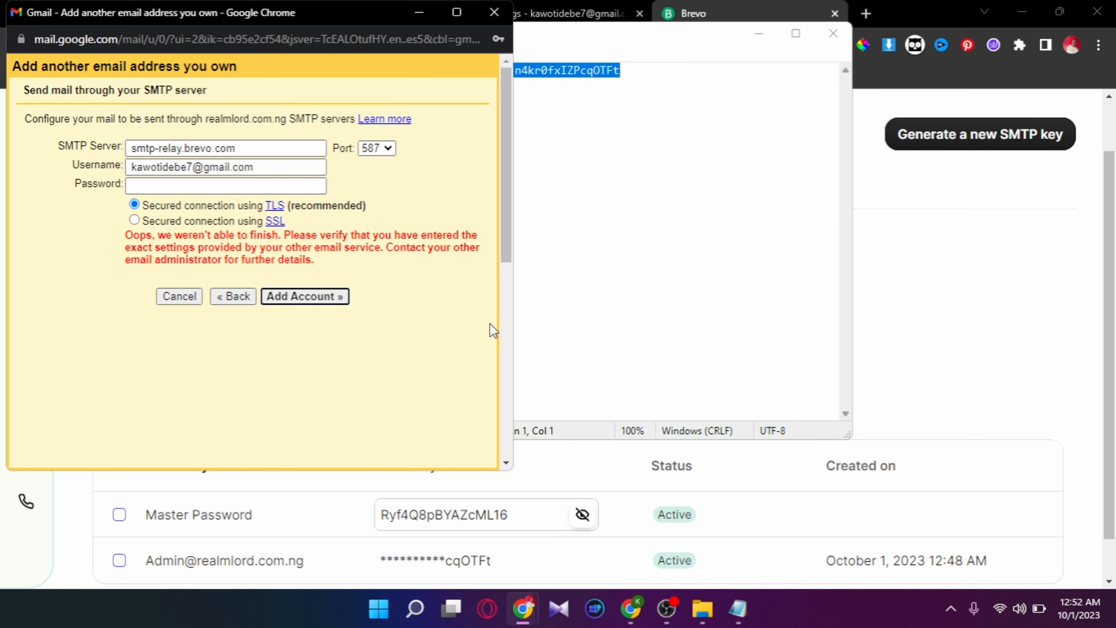
click(313, 183)
triple_click(307, 169)
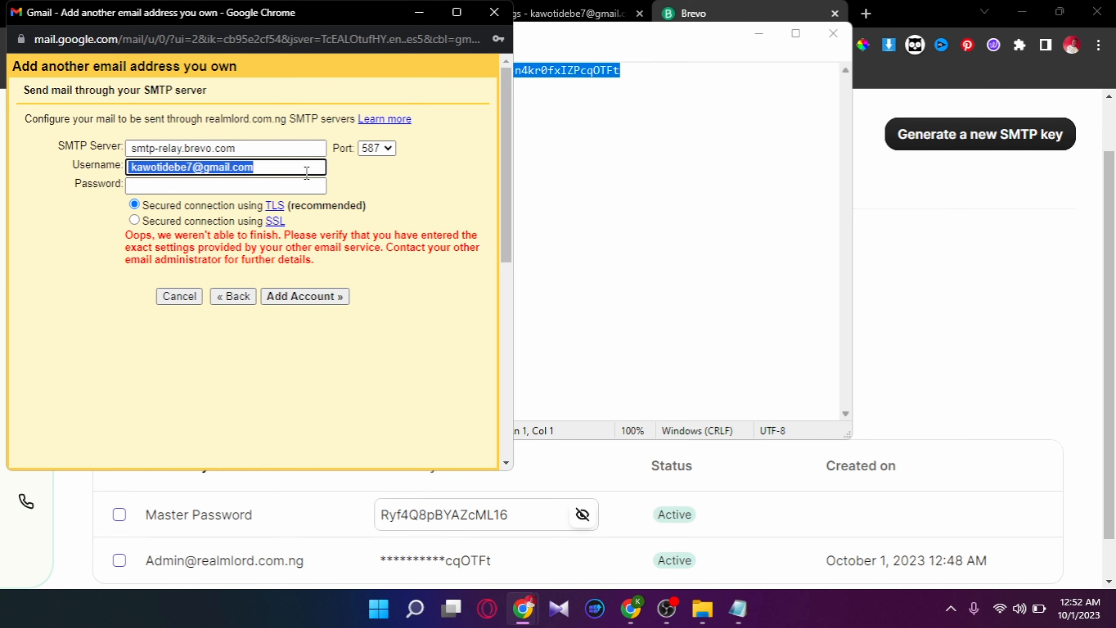
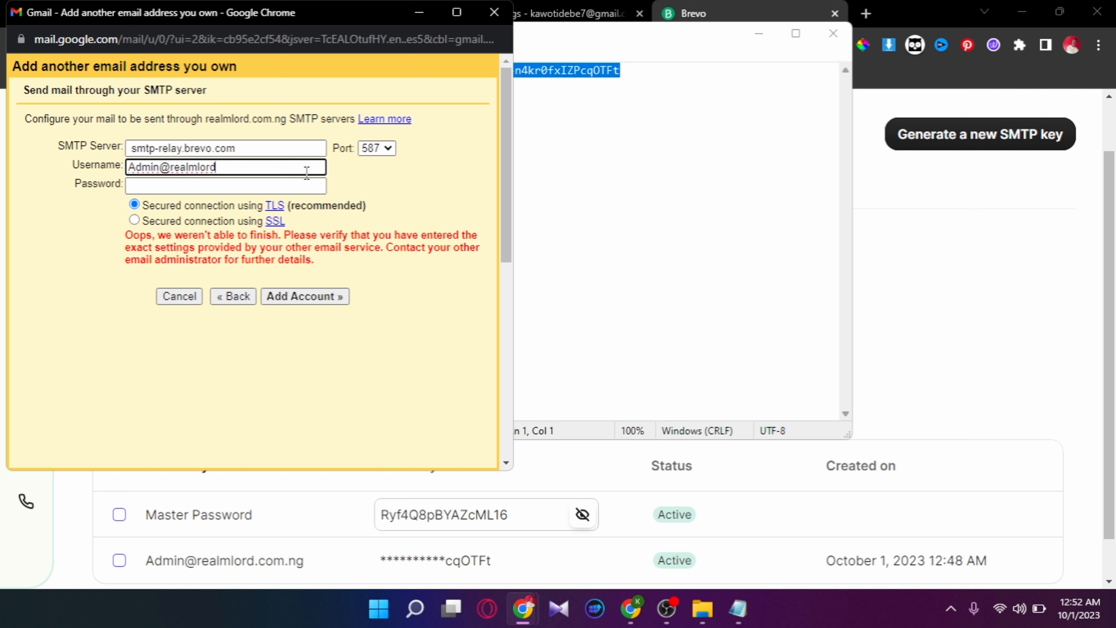
click(303, 184)
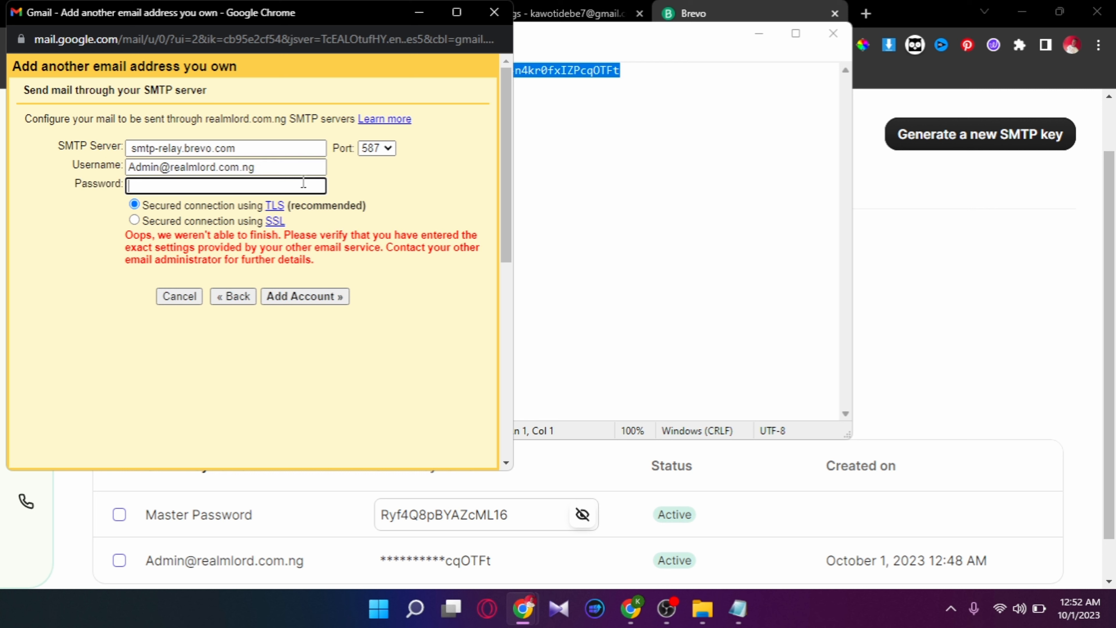
key(ctrl+v)
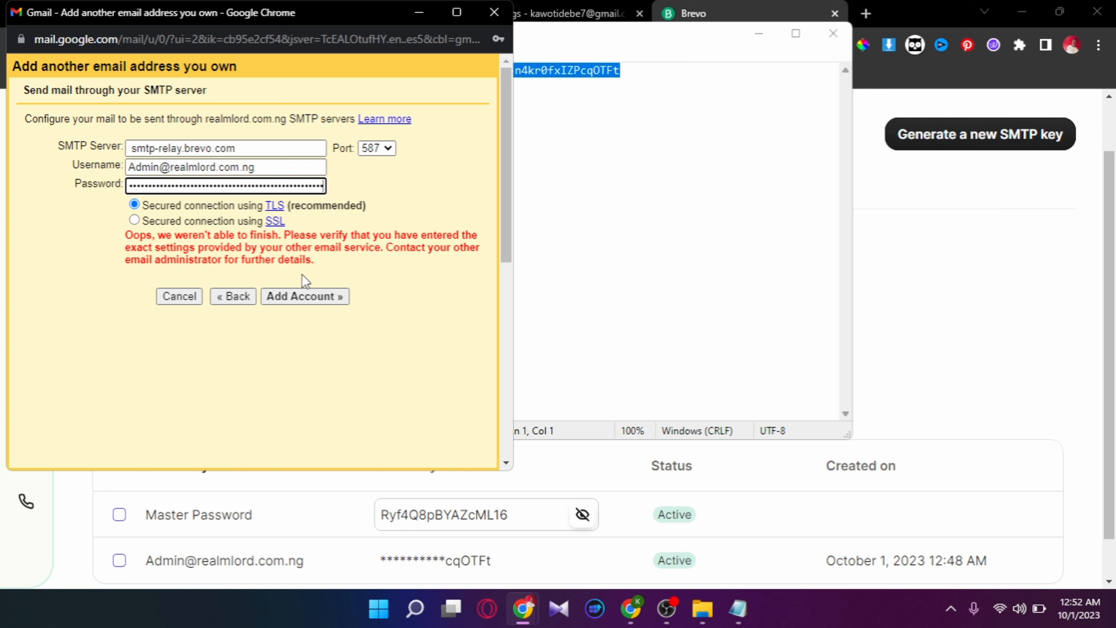
click(310, 296)
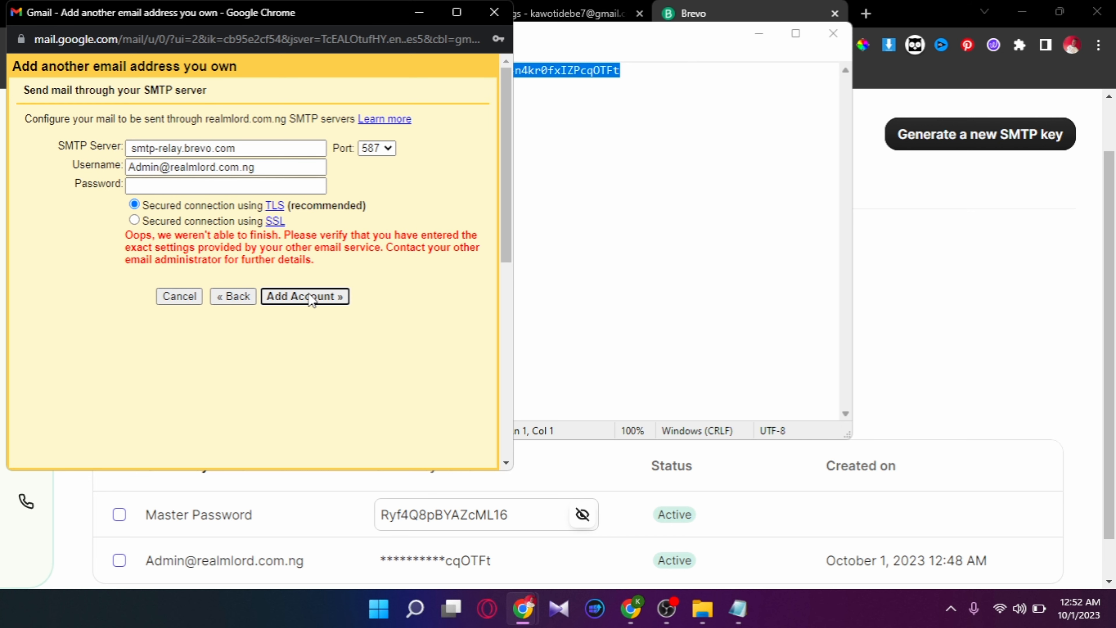
click(927, 280)
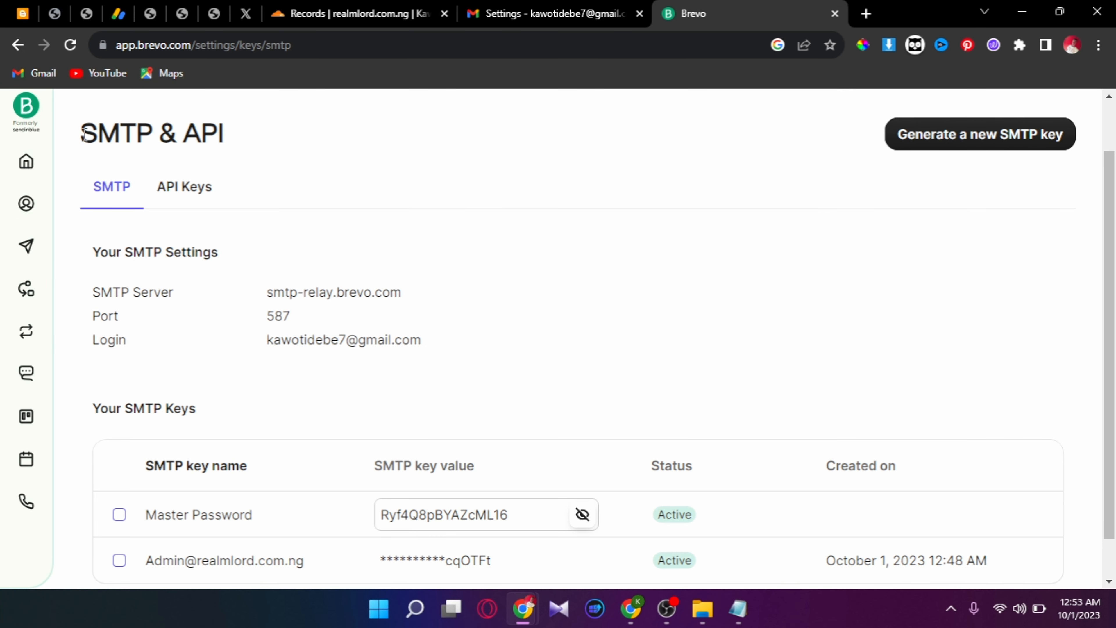
- Navigate to Brevo's Transactional email page and copy the SMTP server smtp-relay.sendinblue.com
click(25, 117)
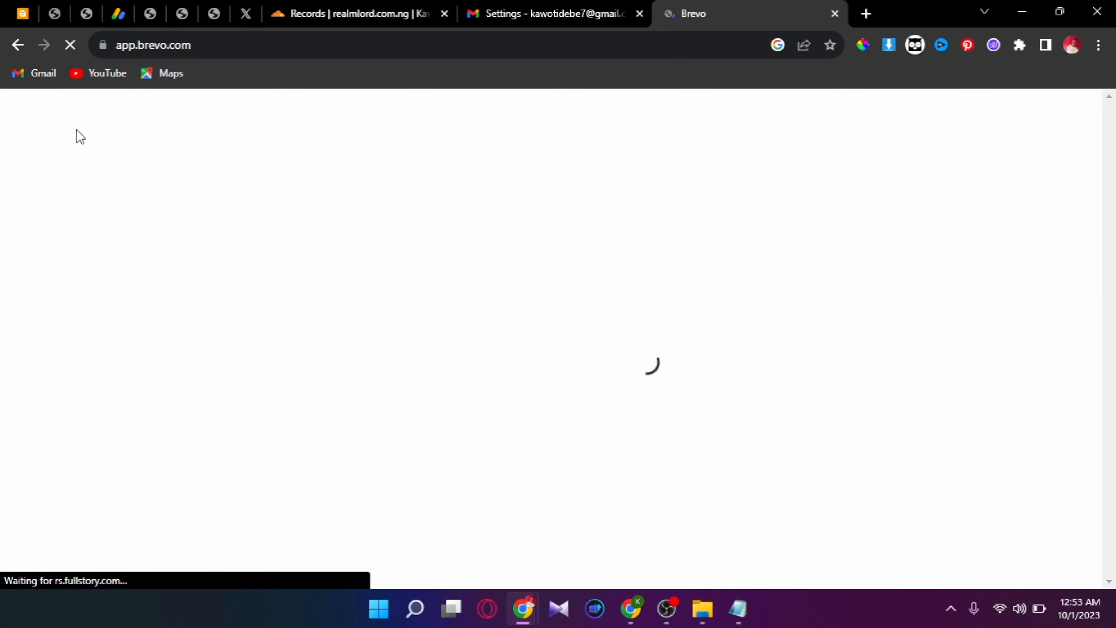
click(17, 45)
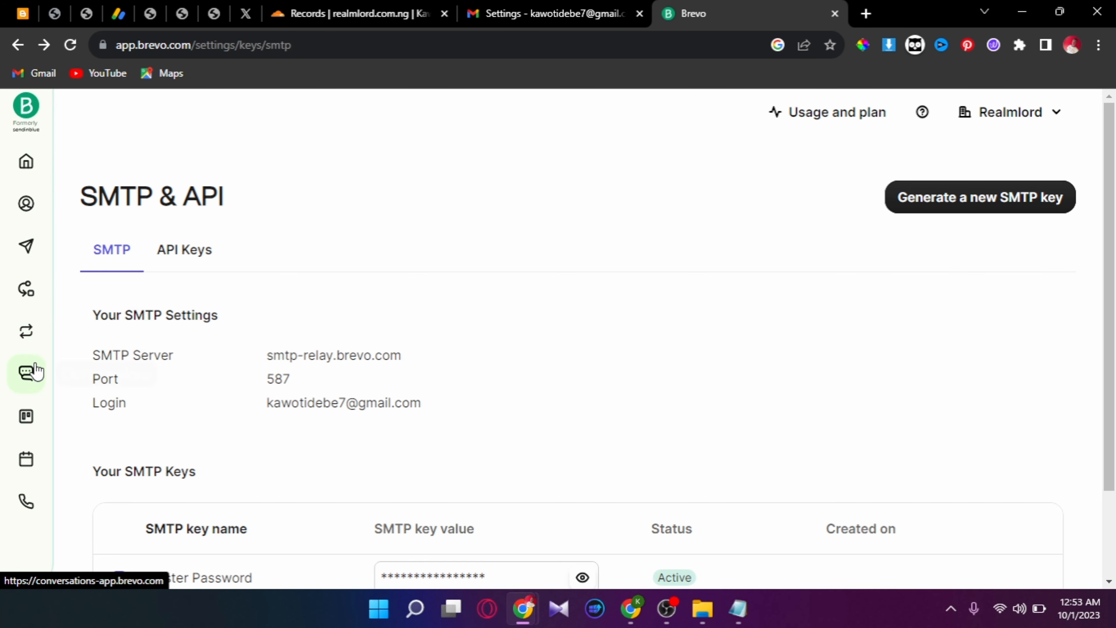
click(34, 341)
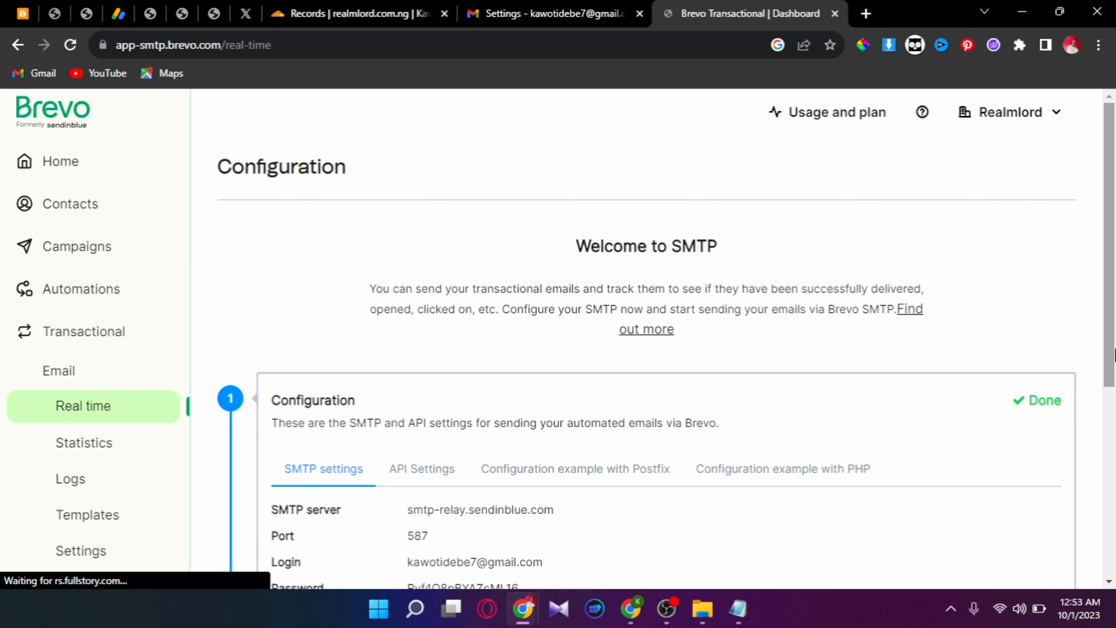
drag(1114, 352, 1114, 507)
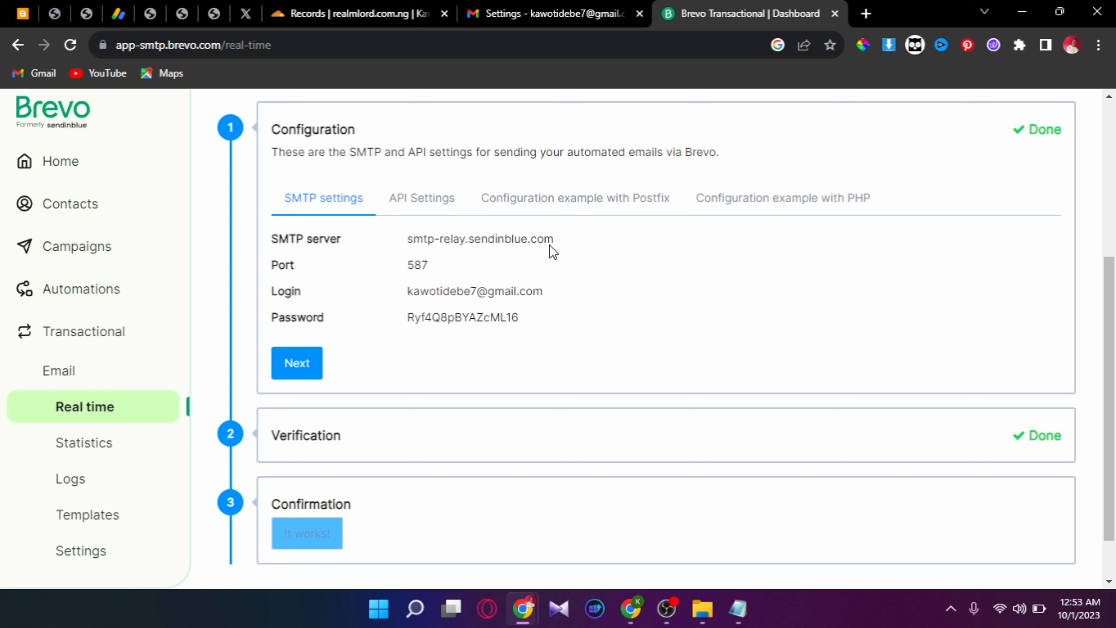
drag(527, 240, 409, 235)
key(ctrl+c)
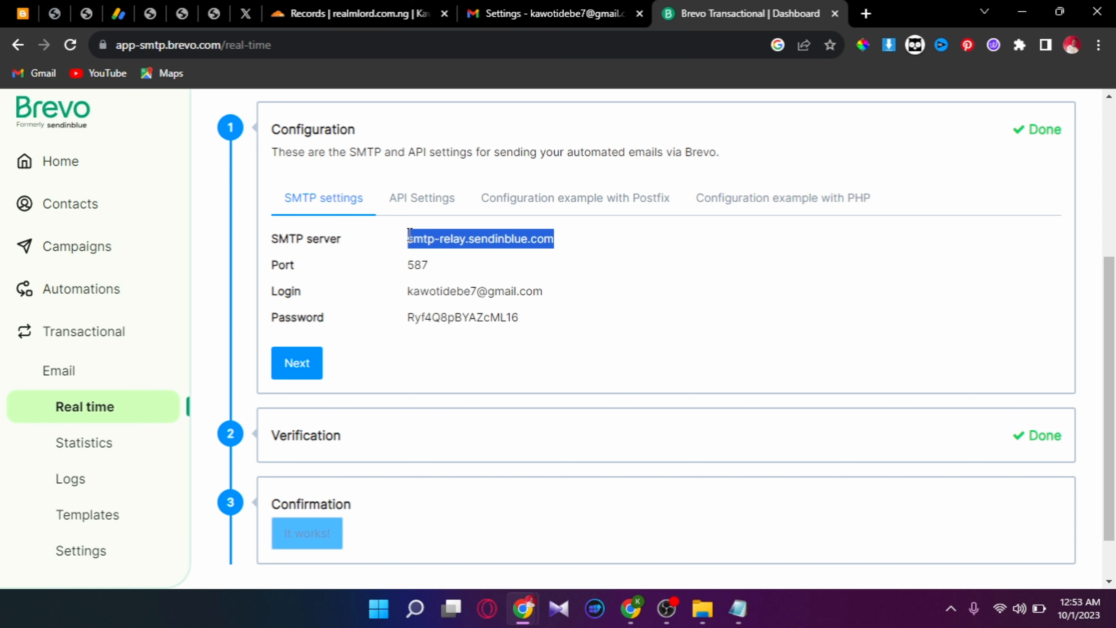
- Set Gmail's SMTP Server field to smtp-relay.sendinblue.com
mouse_move(522, 609)
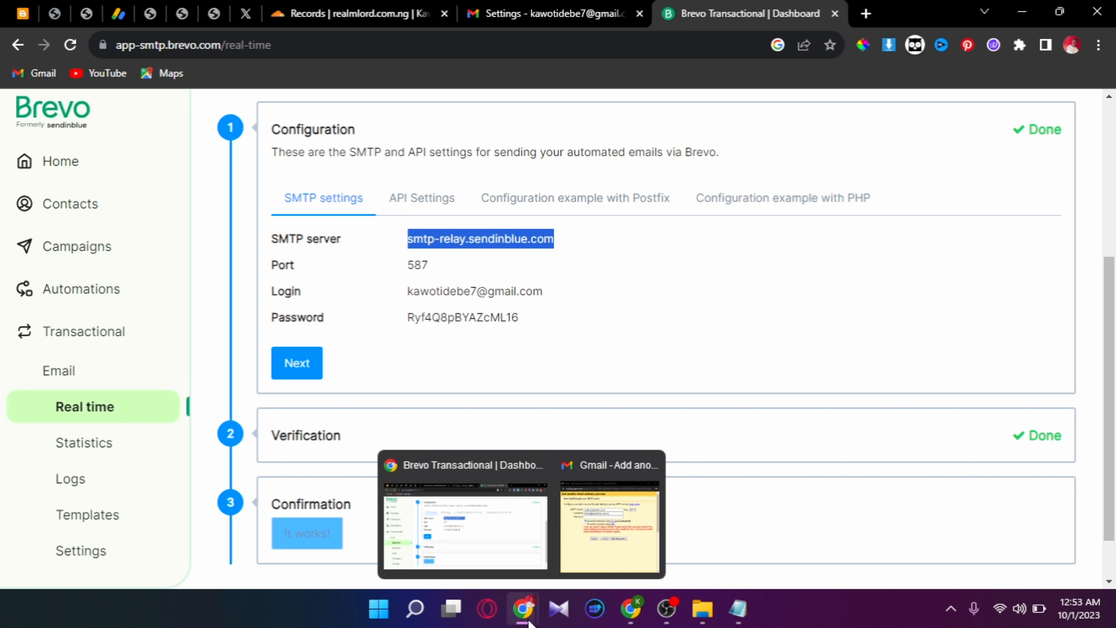
click(600, 537)
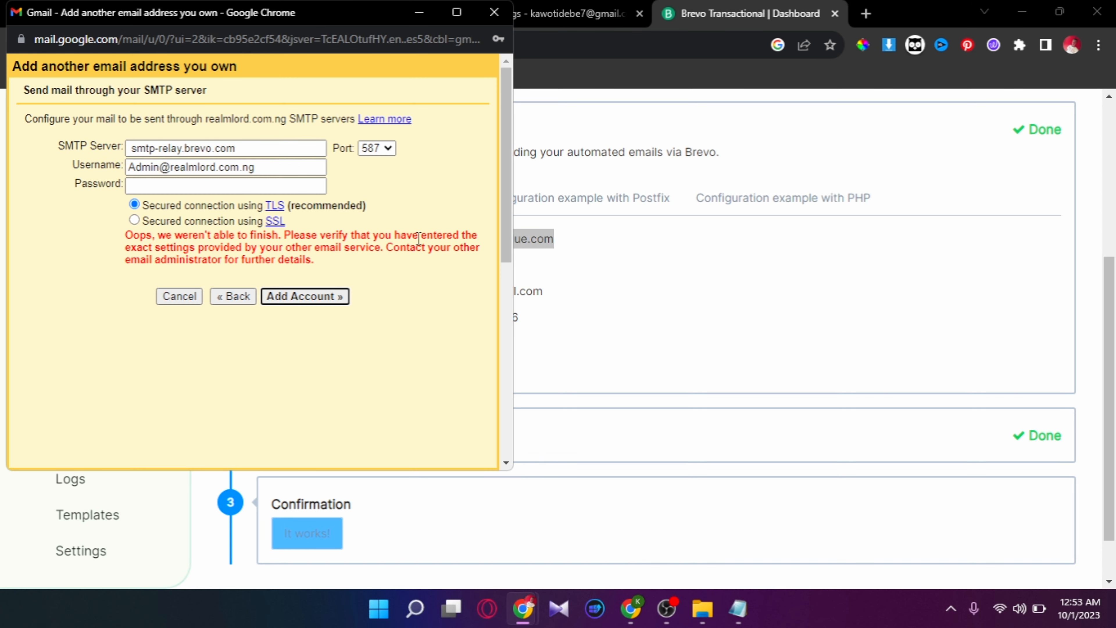
triple_click(302, 154)
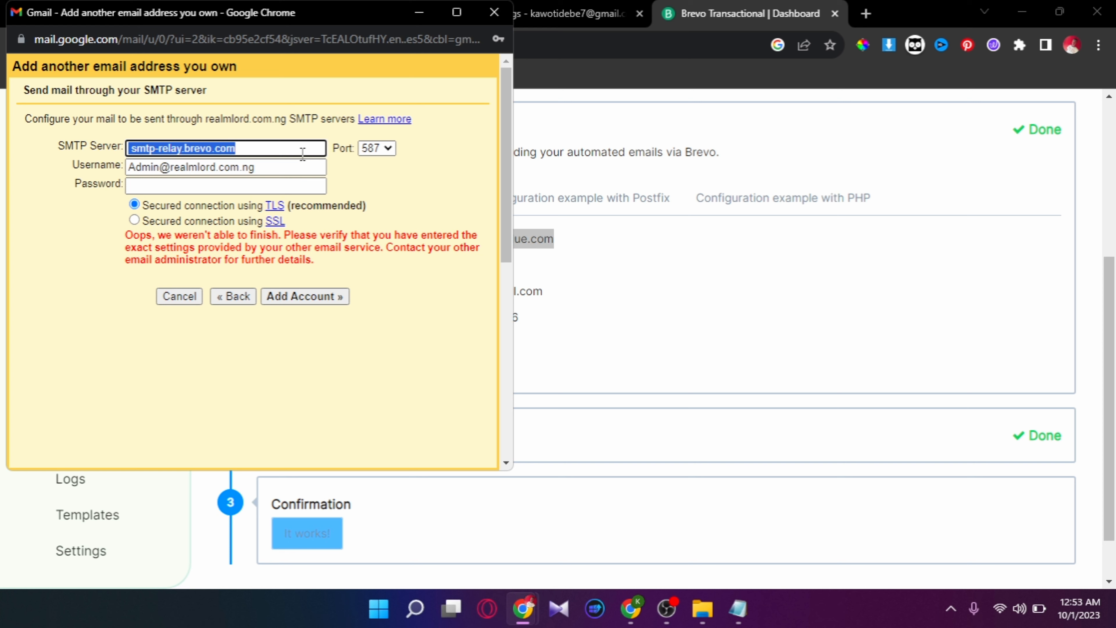
key(ctrl+v)
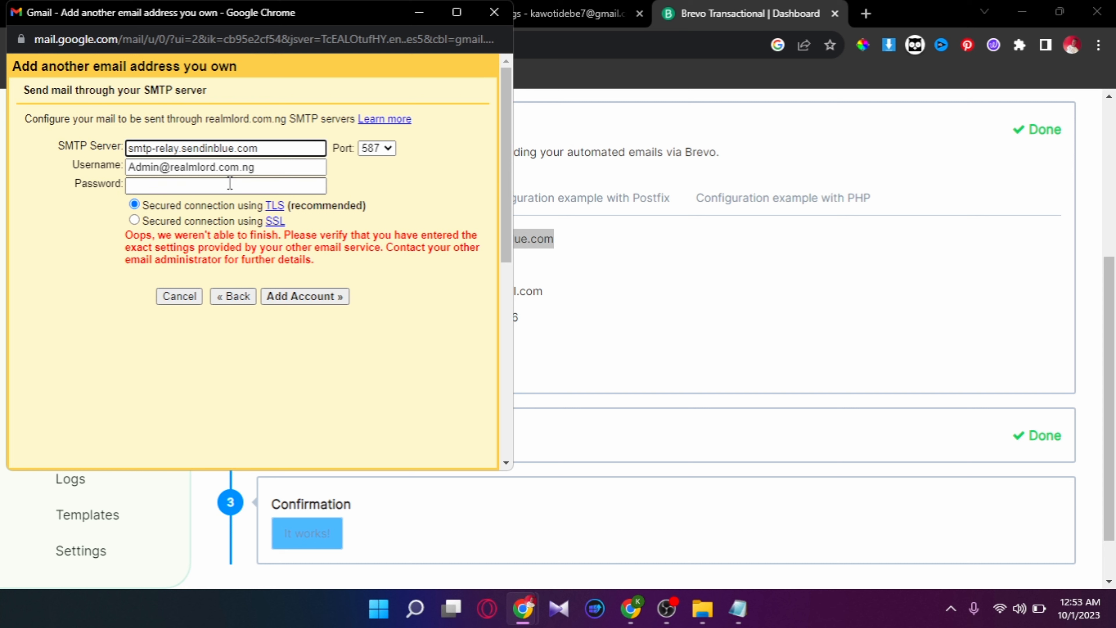
- Copy Brevo's SMTP password and paste it into Gmail's Password field
click(563, 324)
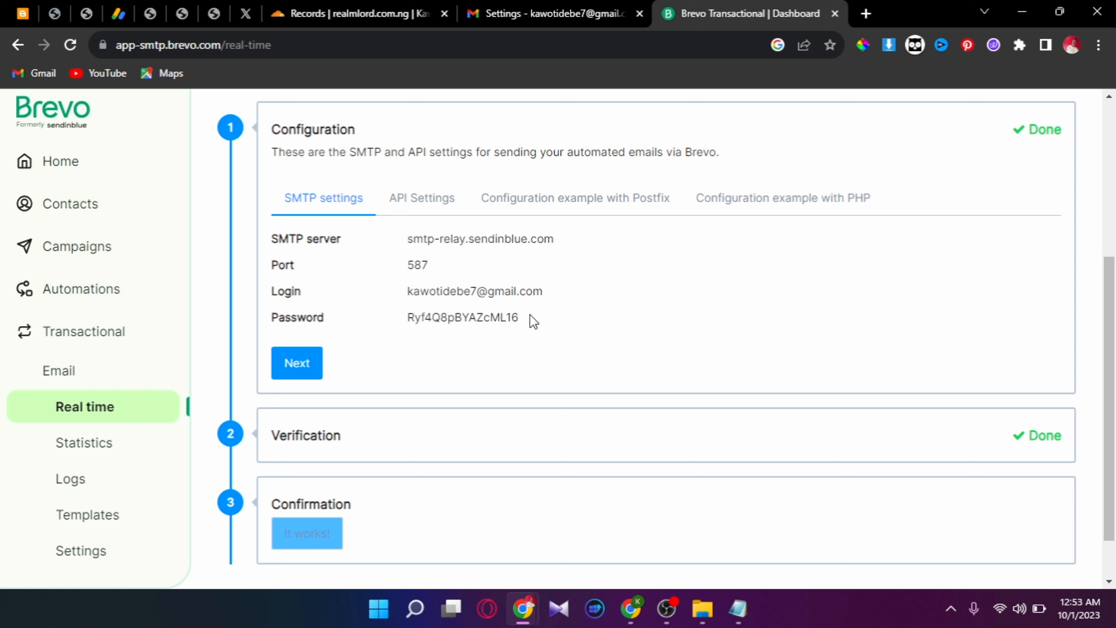
drag(530, 318, 412, 315)
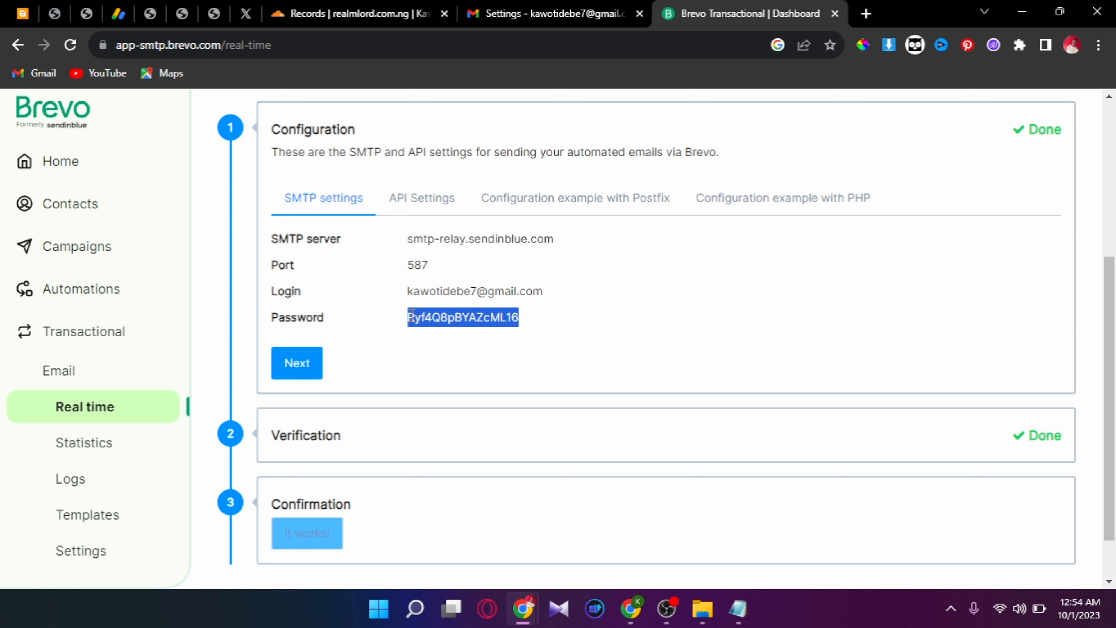
right_click(412, 316)
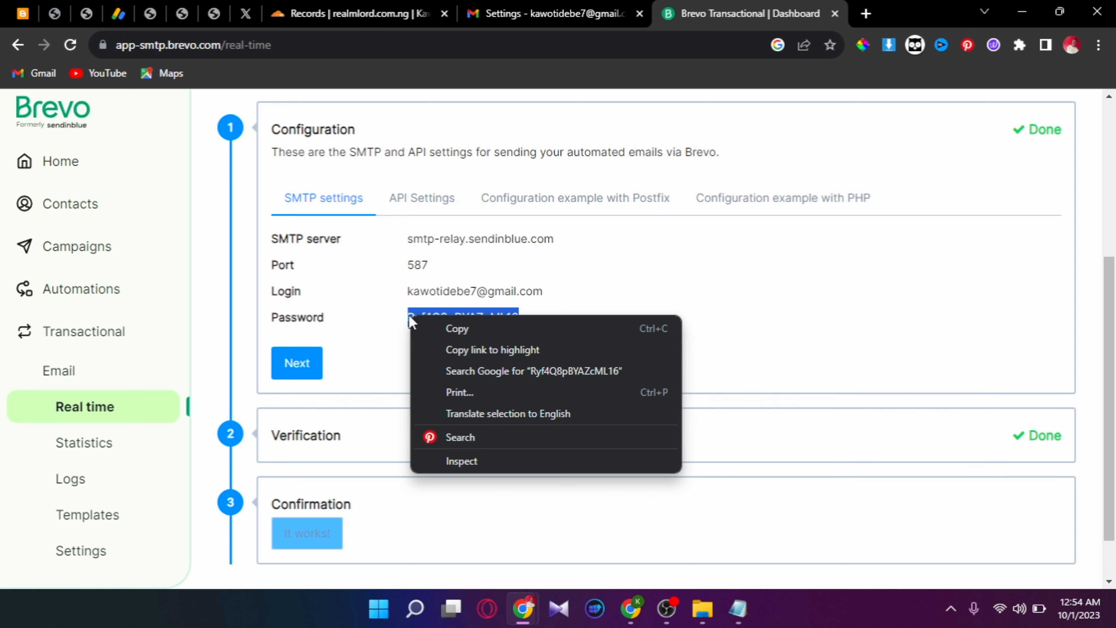
click(427, 325)
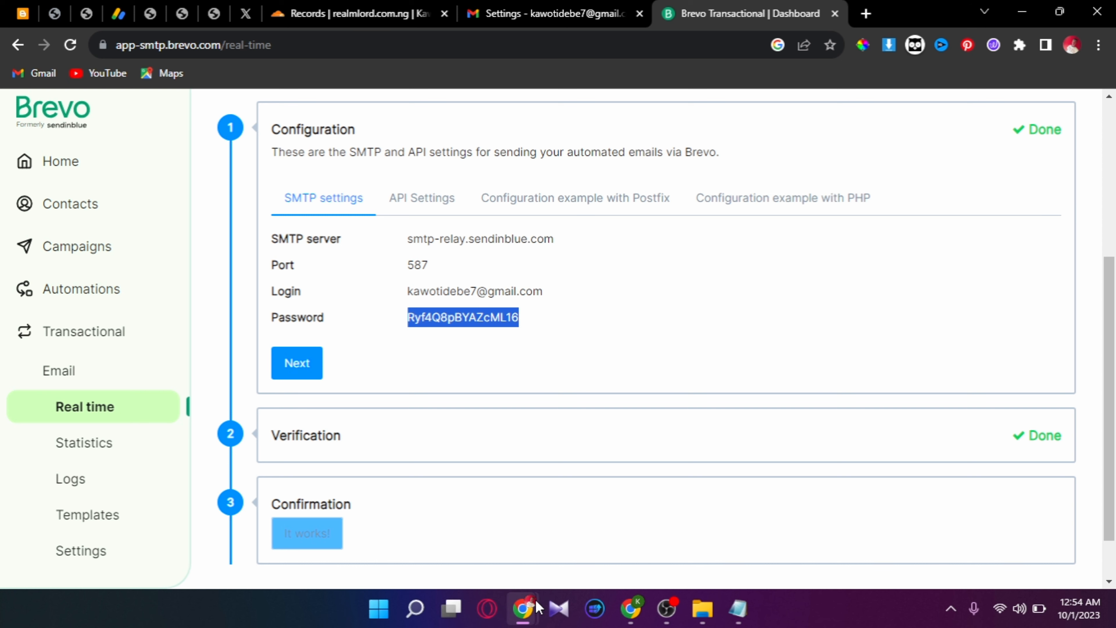
mouse_move(530, 609)
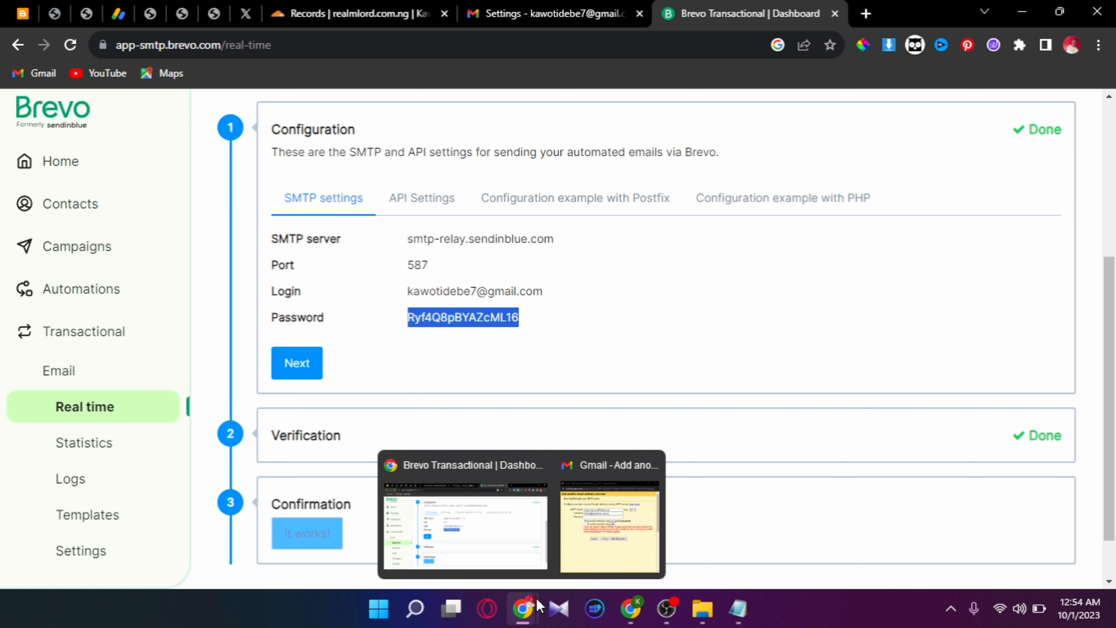
click(620, 552)
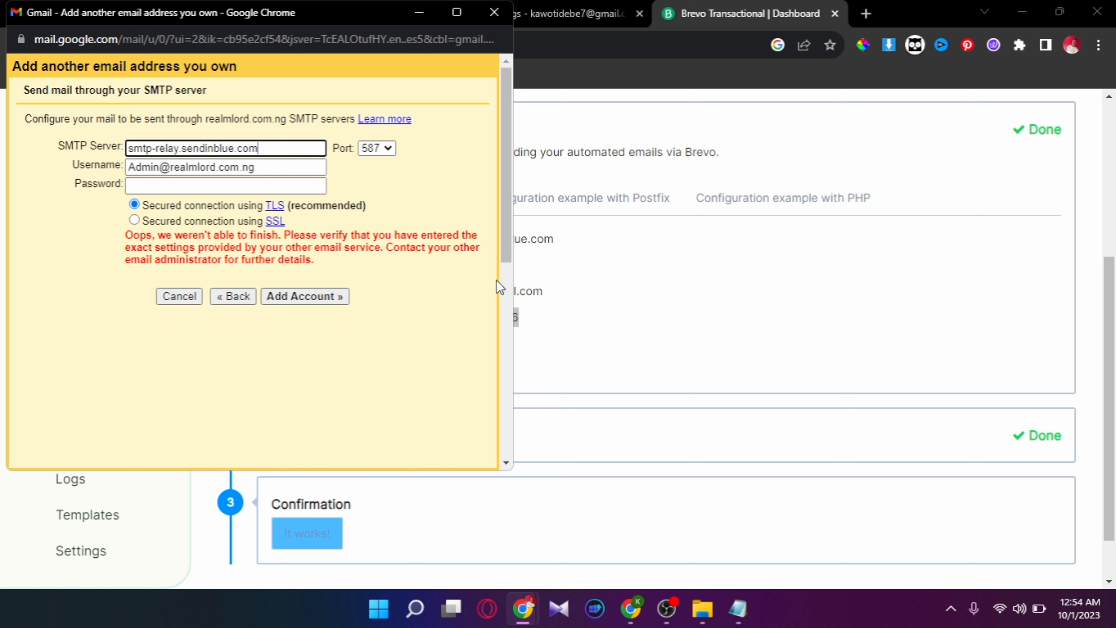
click(287, 190)
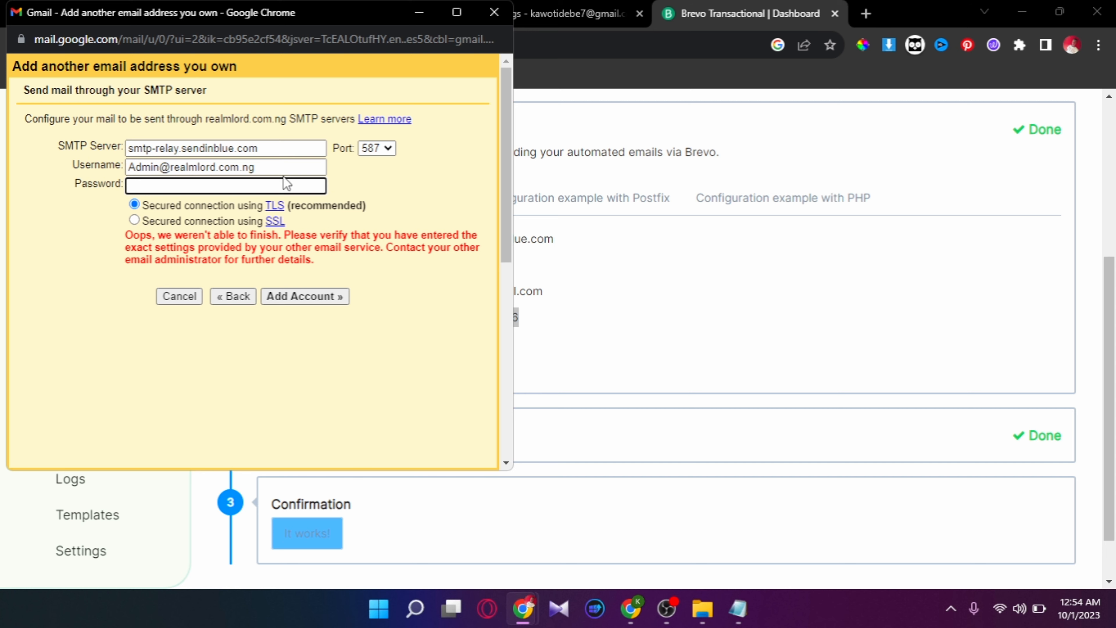
key(ctrl+v)
- Copy the Brevo login e-mail and put it in Gmail's Username field
click(556, 292)
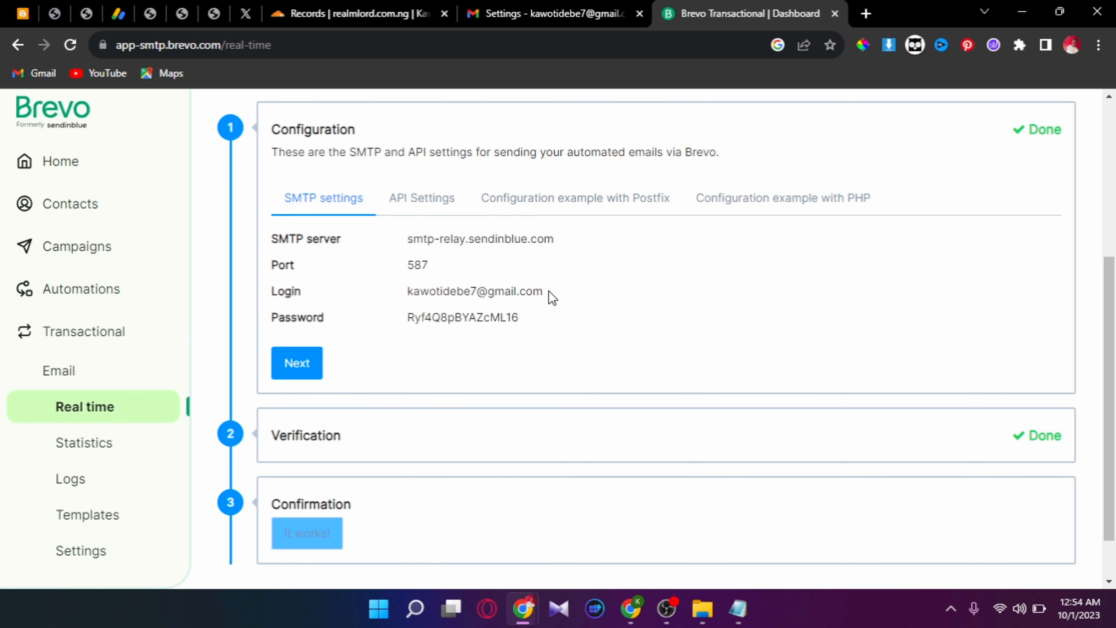
drag(543, 292, 410, 293)
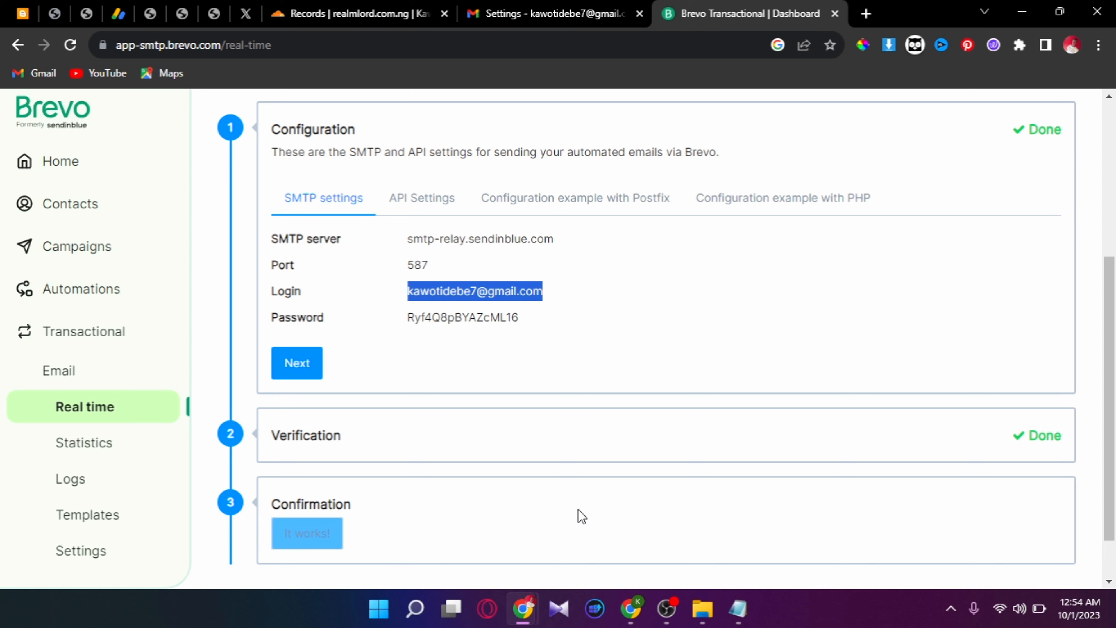
mouse_move(522, 609)
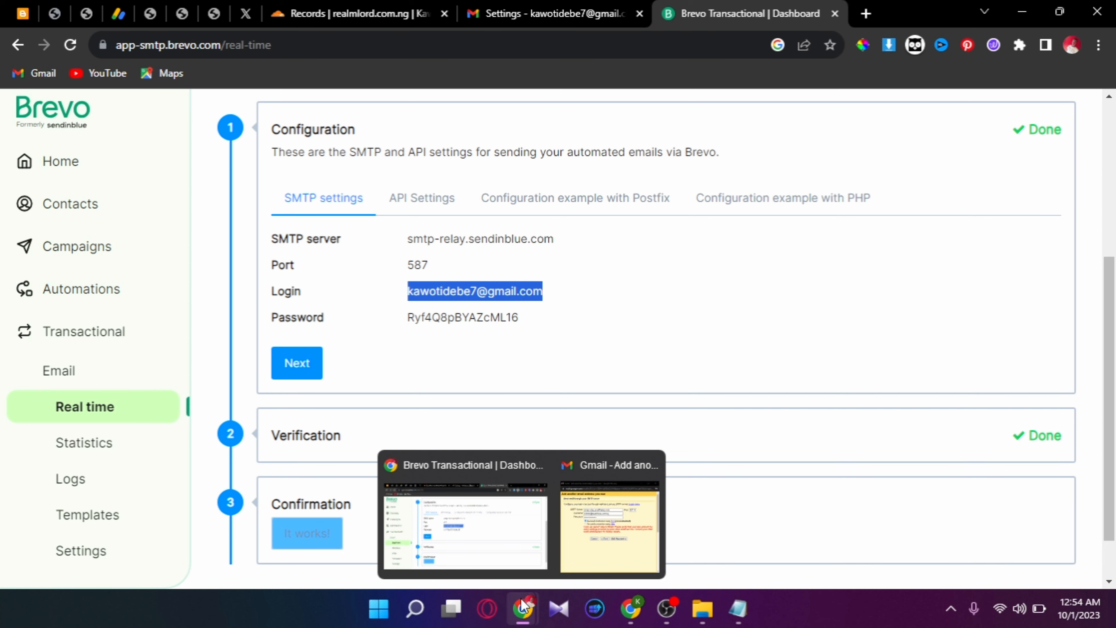
click(607, 513)
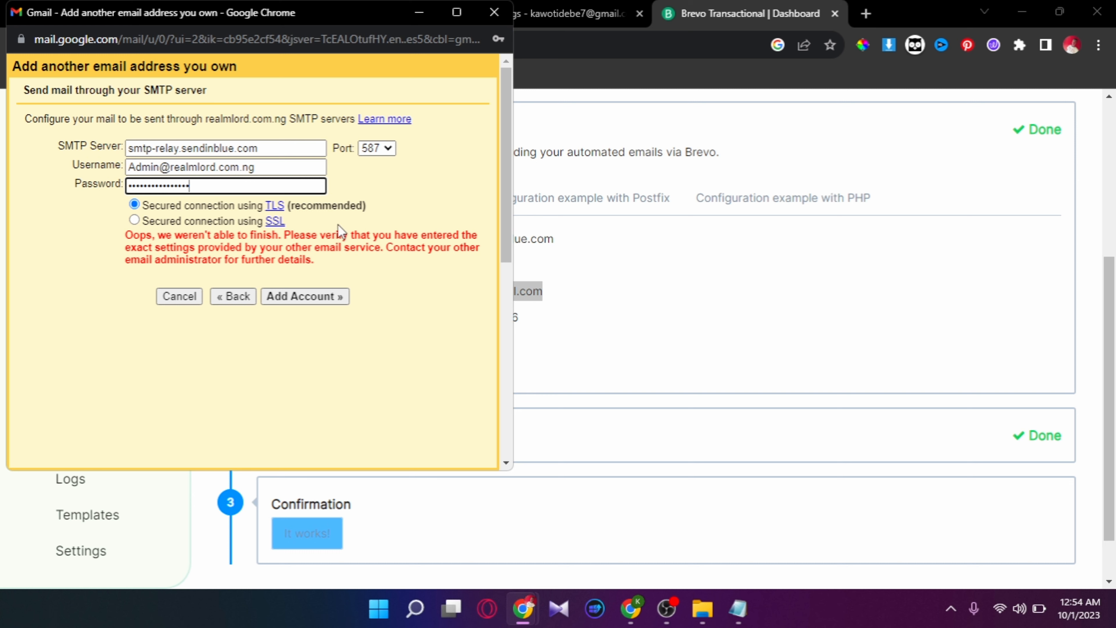
triple_click(296, 166)
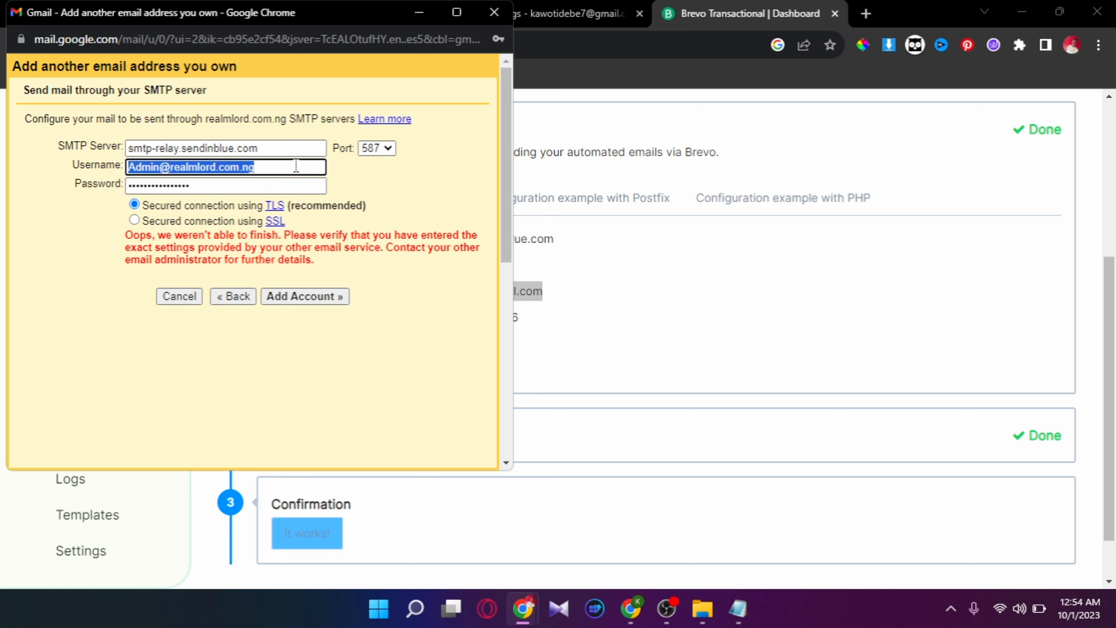
key(ctrl+v)
- Submit the SMTP settings, save the password in the browser, and close the add-address window
click(302, 296)
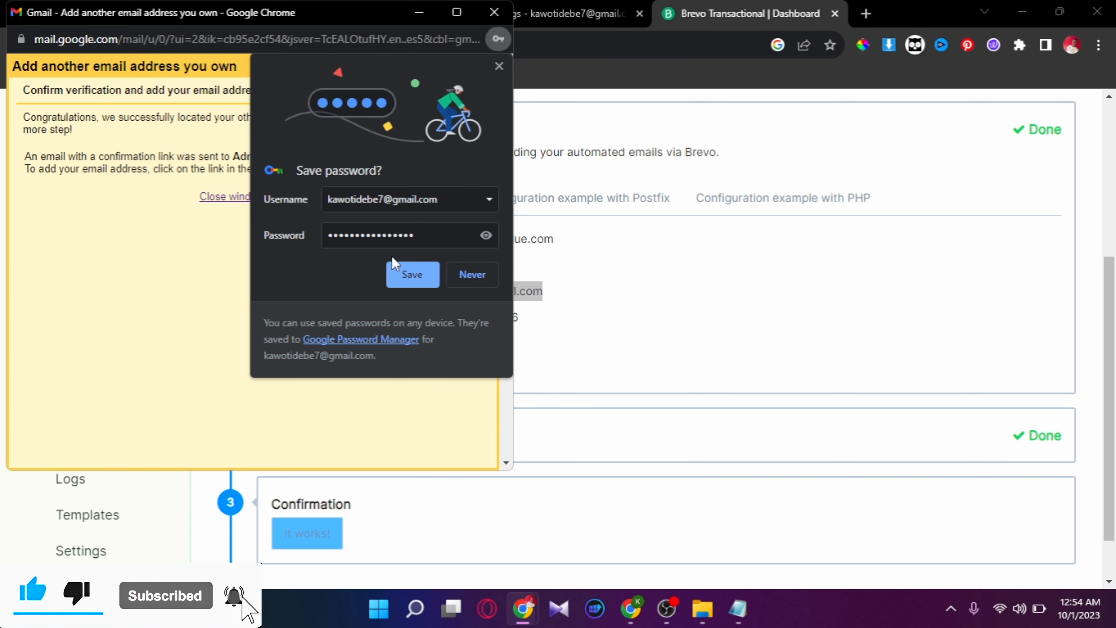
click(400, 270)
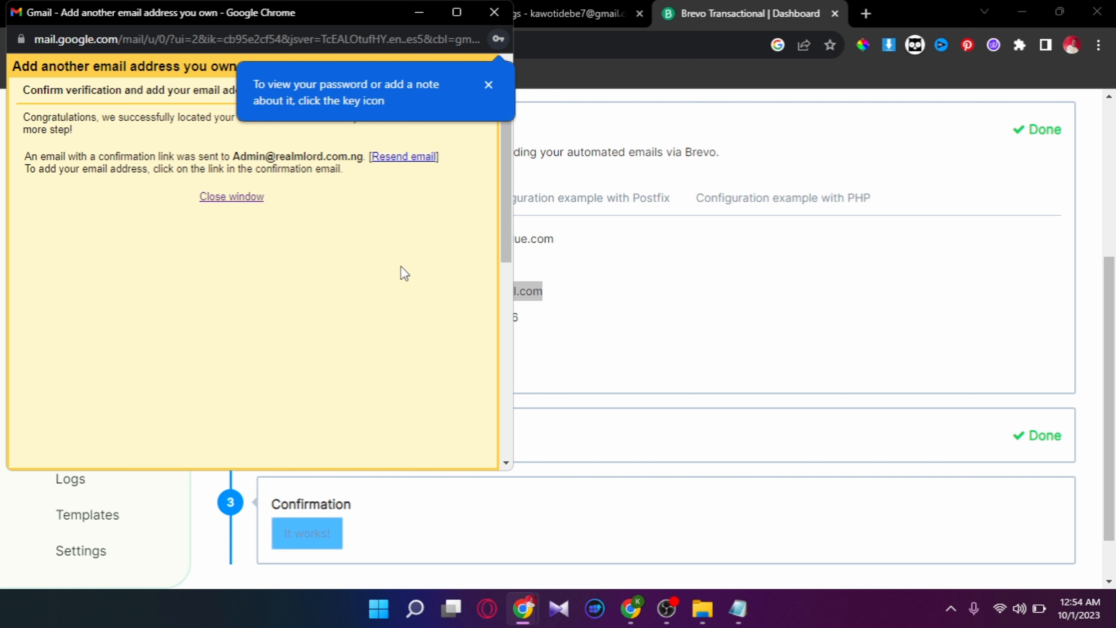
click(488, 84)
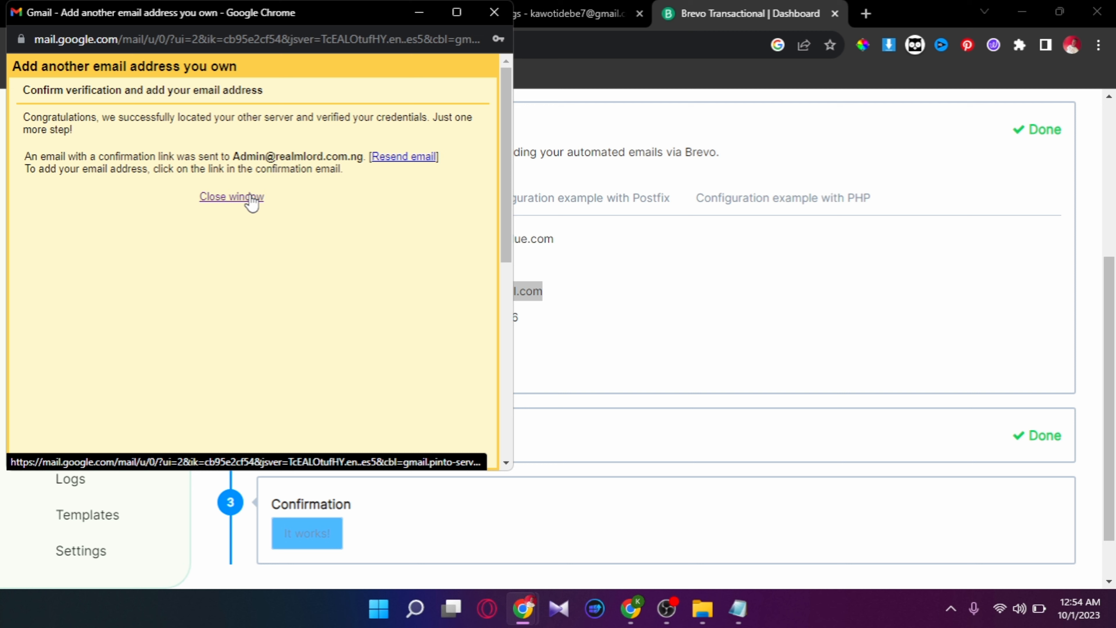
click(555, 240)
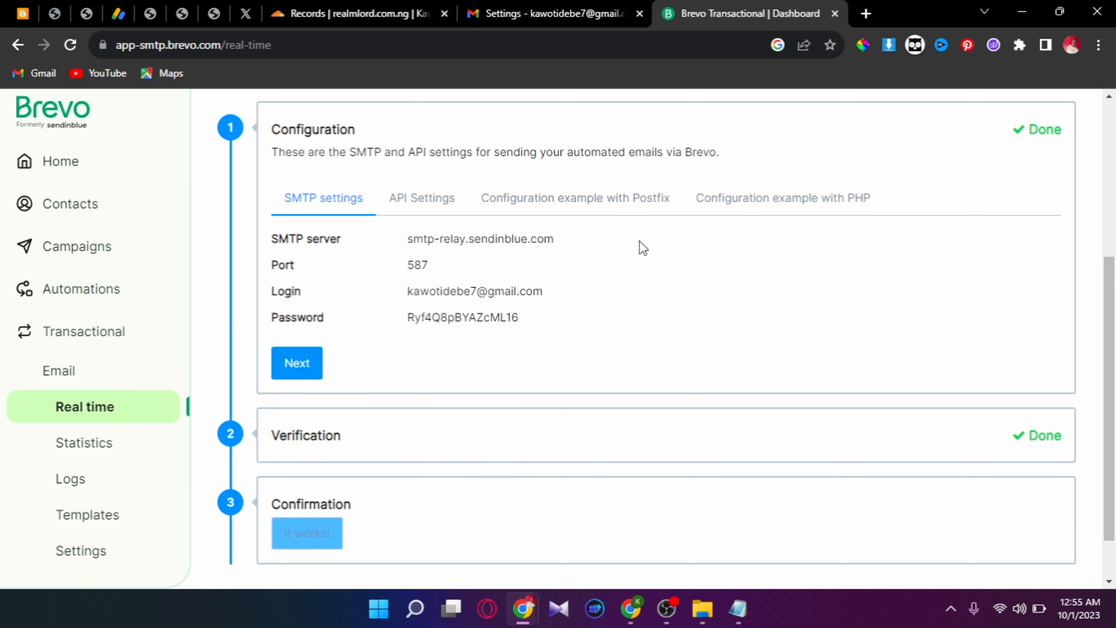
- Open the Gmail Confirmation e-mail, follow its link, confirm, and return to the inbox
click(353, 13)
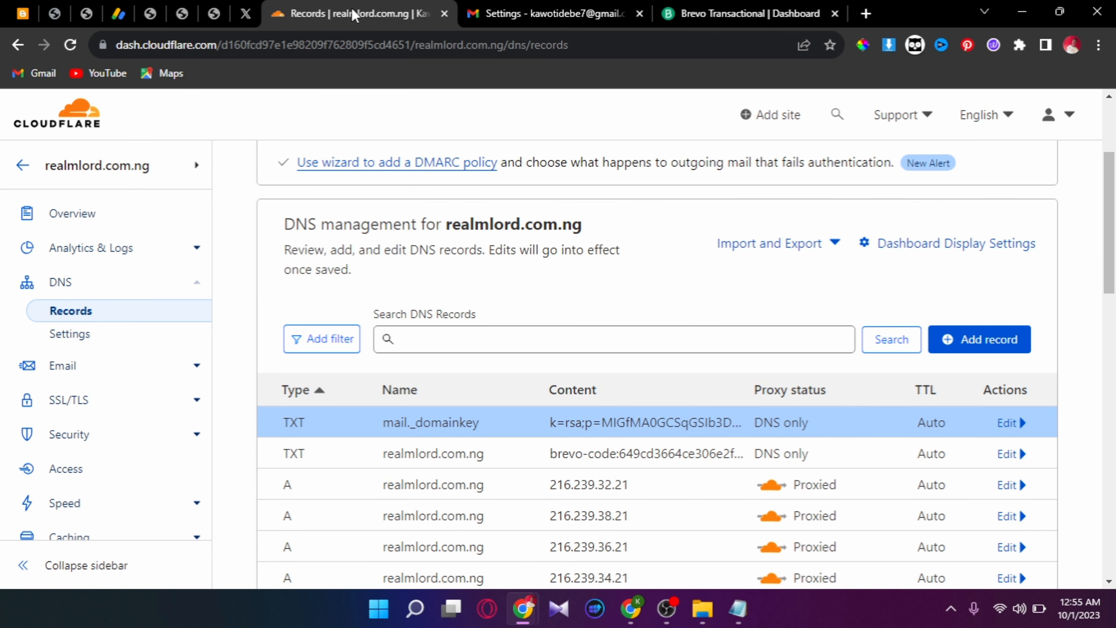
click(491, 11)
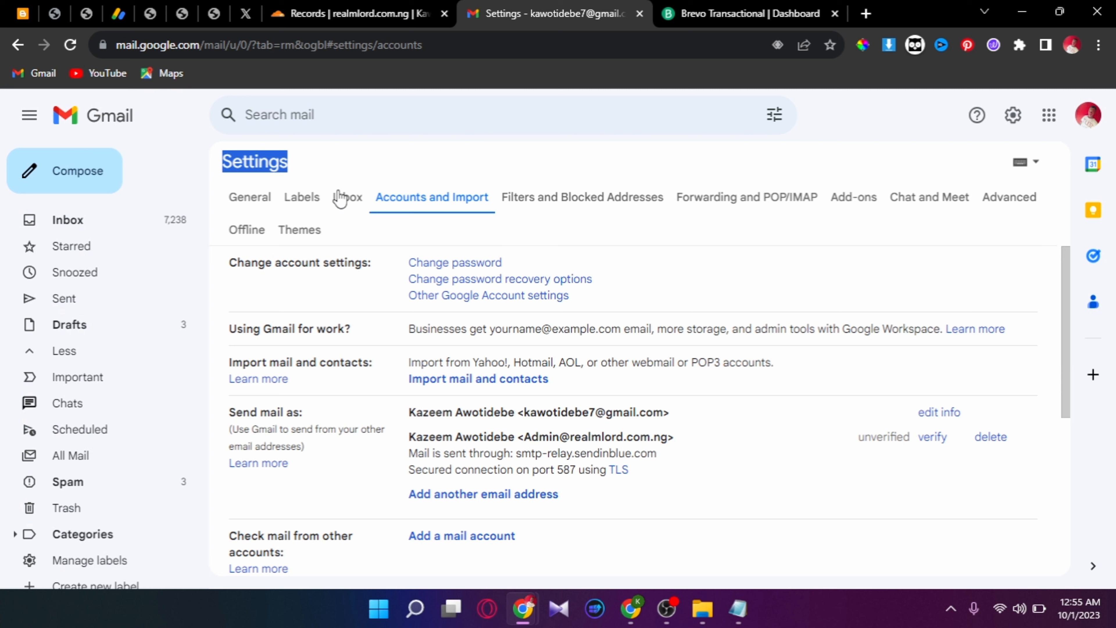
click(105, 231)
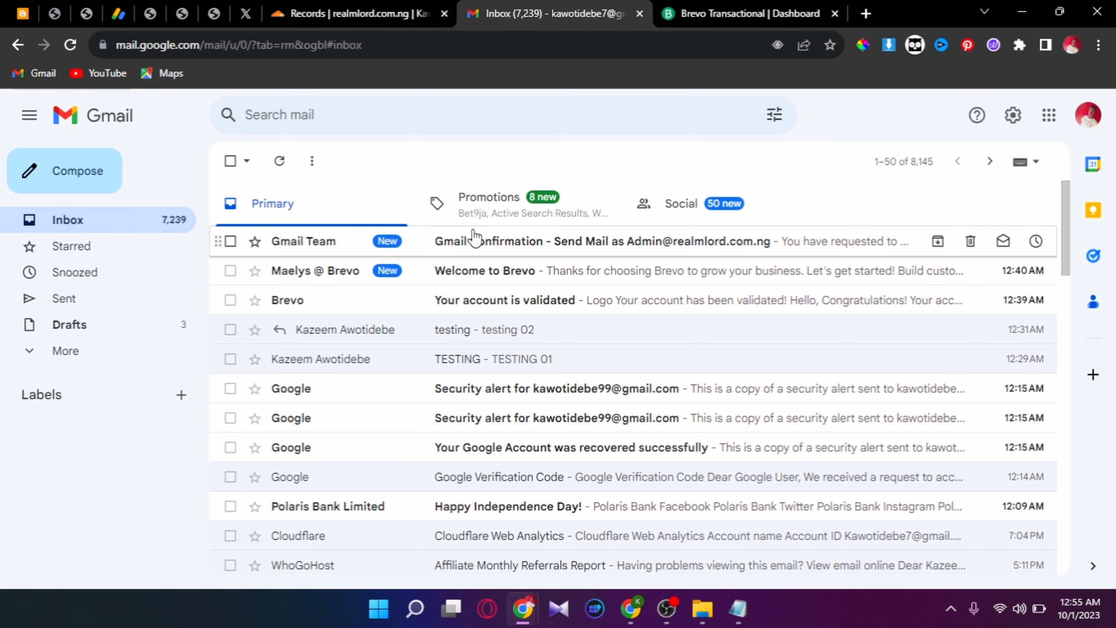
click(475, 239)
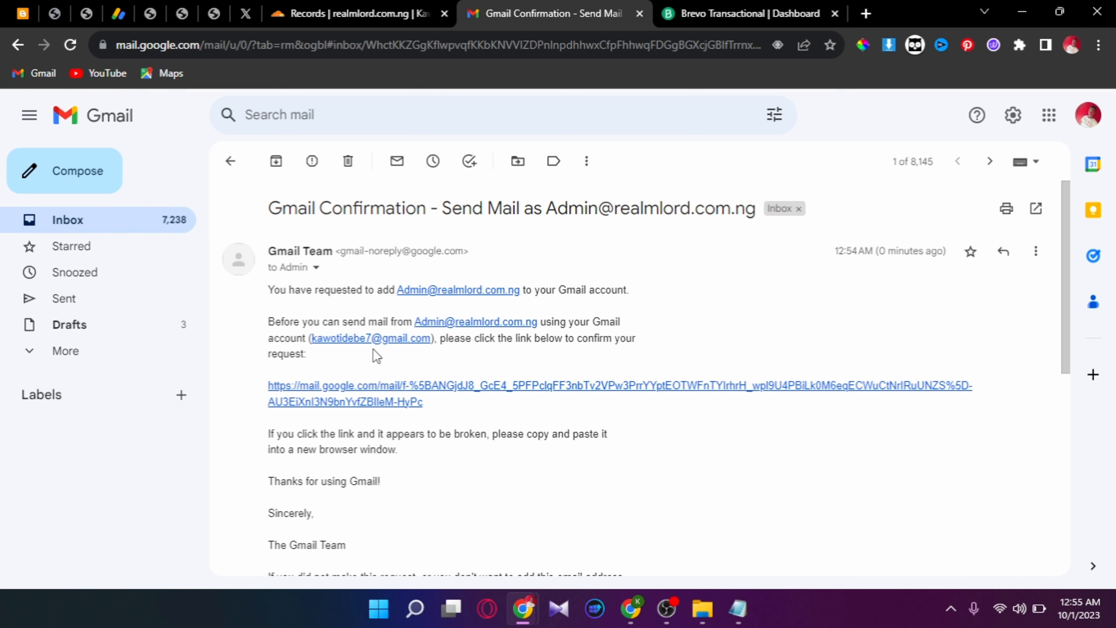
click(371, 389)
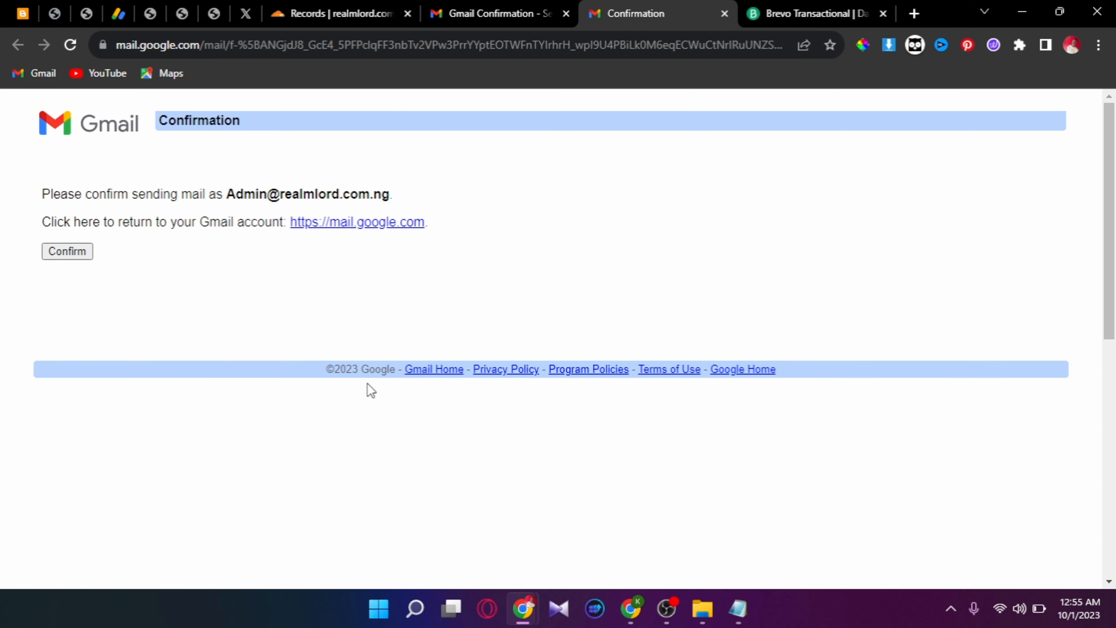
click(80, 255)
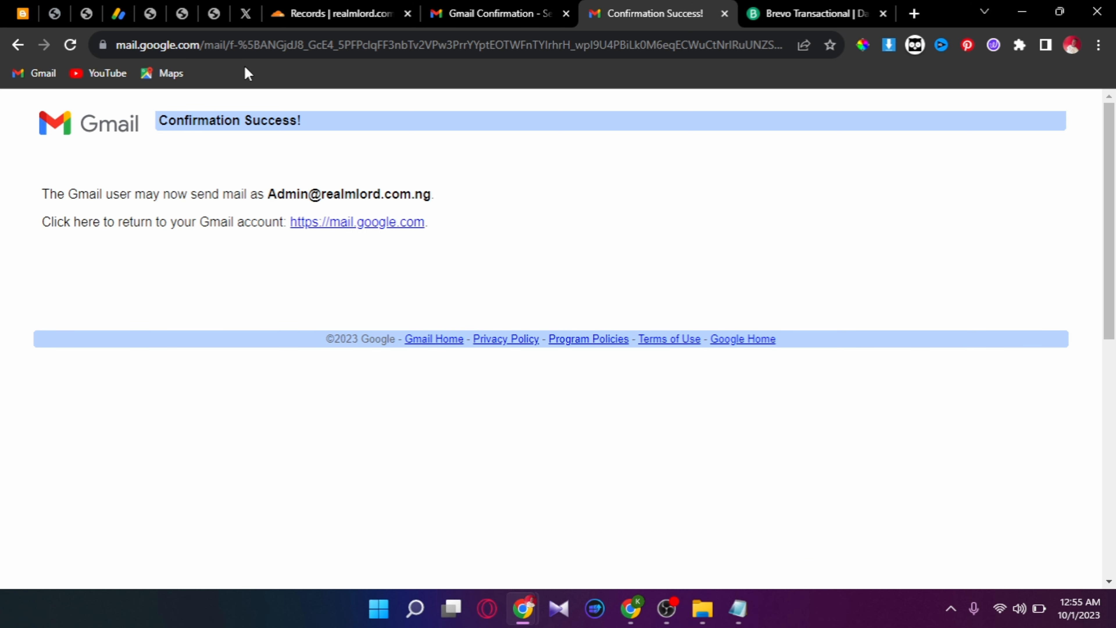
key(ctrl+shift+Tab)
click(236, 160)
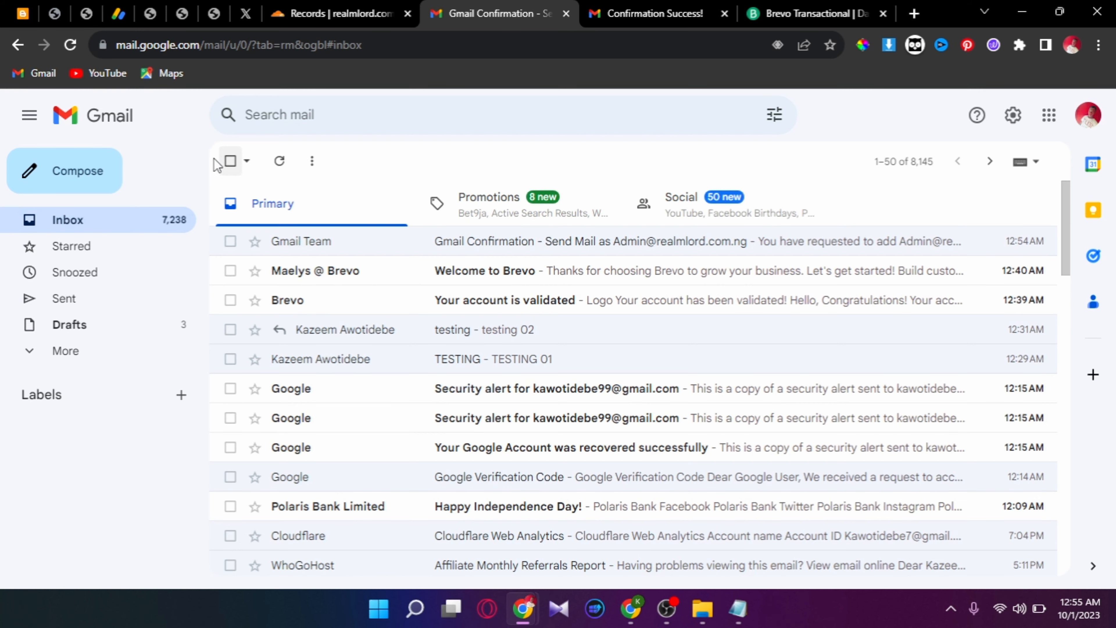
- Open a blank New Message draft and place the cursor in the Subject field
click(101, 174)
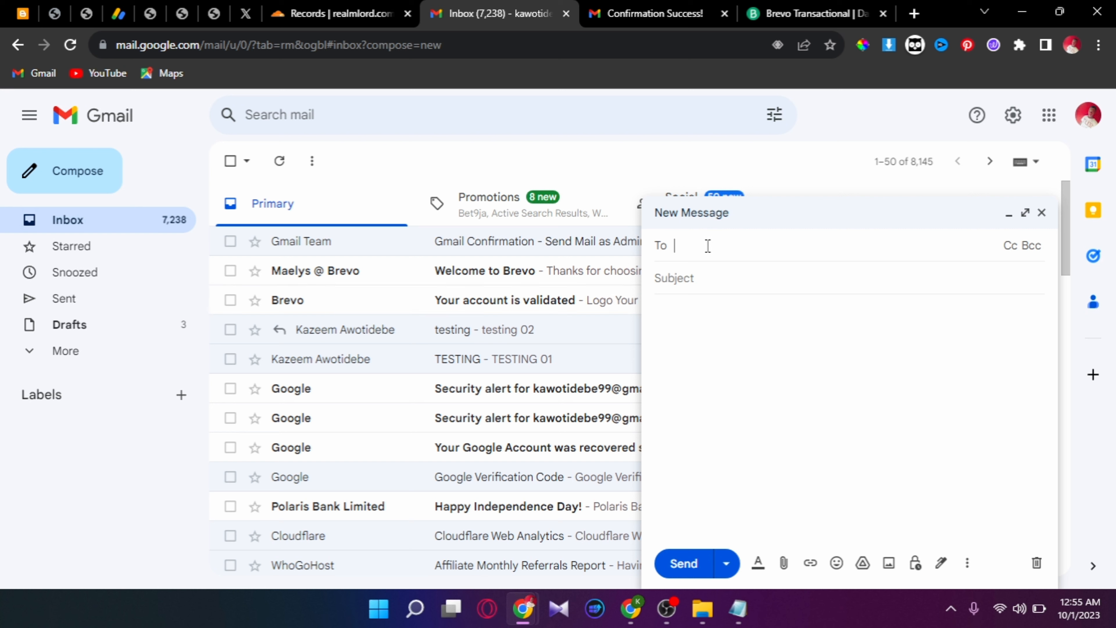
click(711, 276)
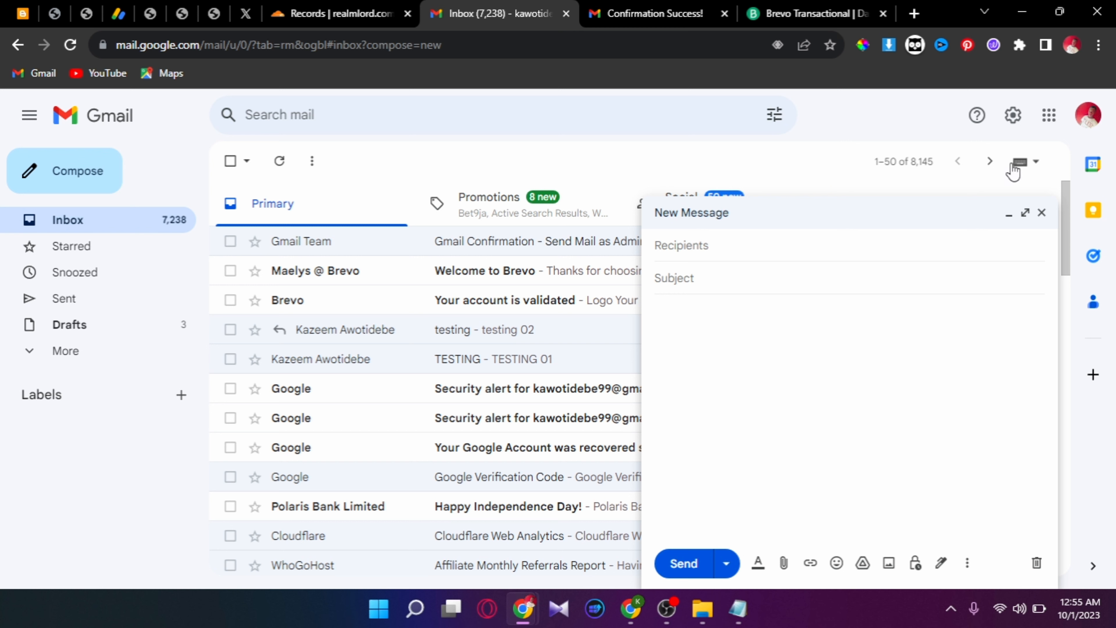
- Discard the empty draft and choose 'make default' for the admin address under Accounts and Import
click(1012, 115)
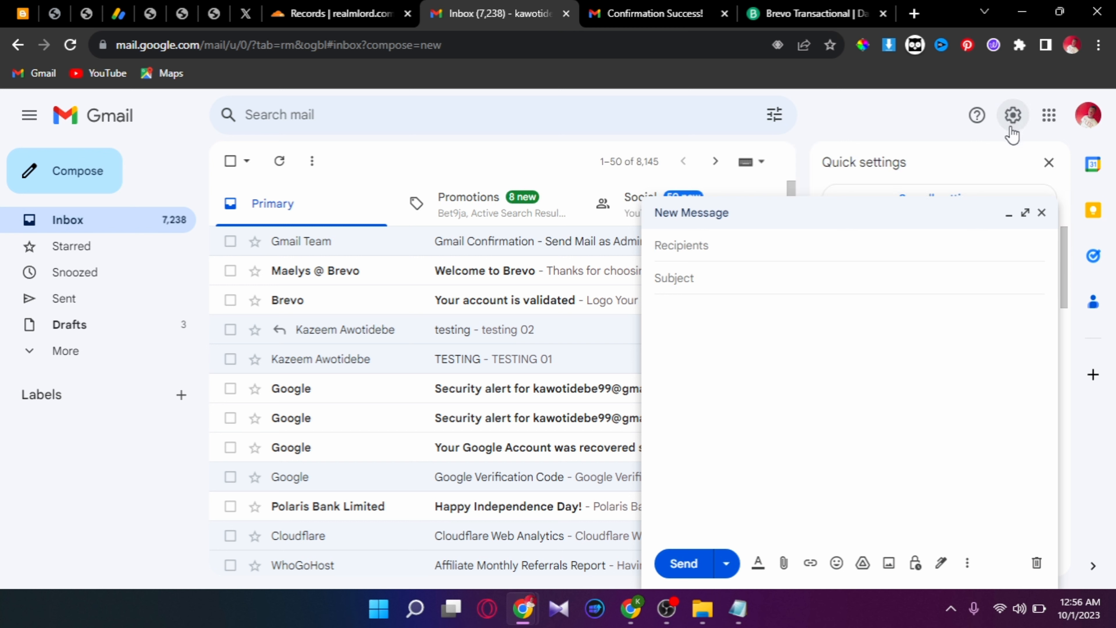
click(1041, 212)
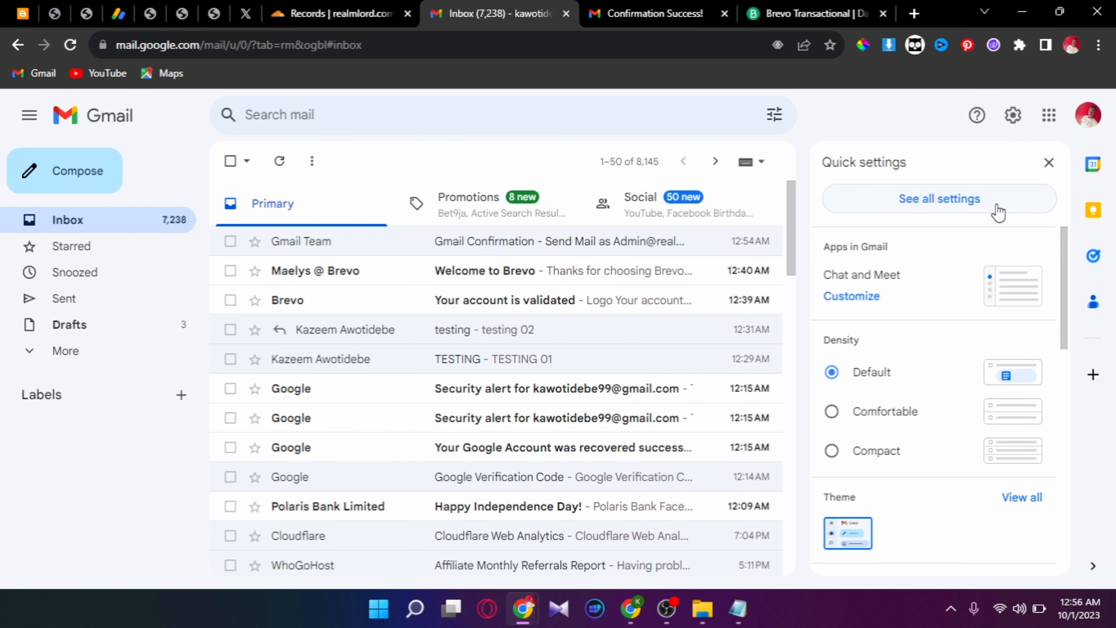
click(996, 206)
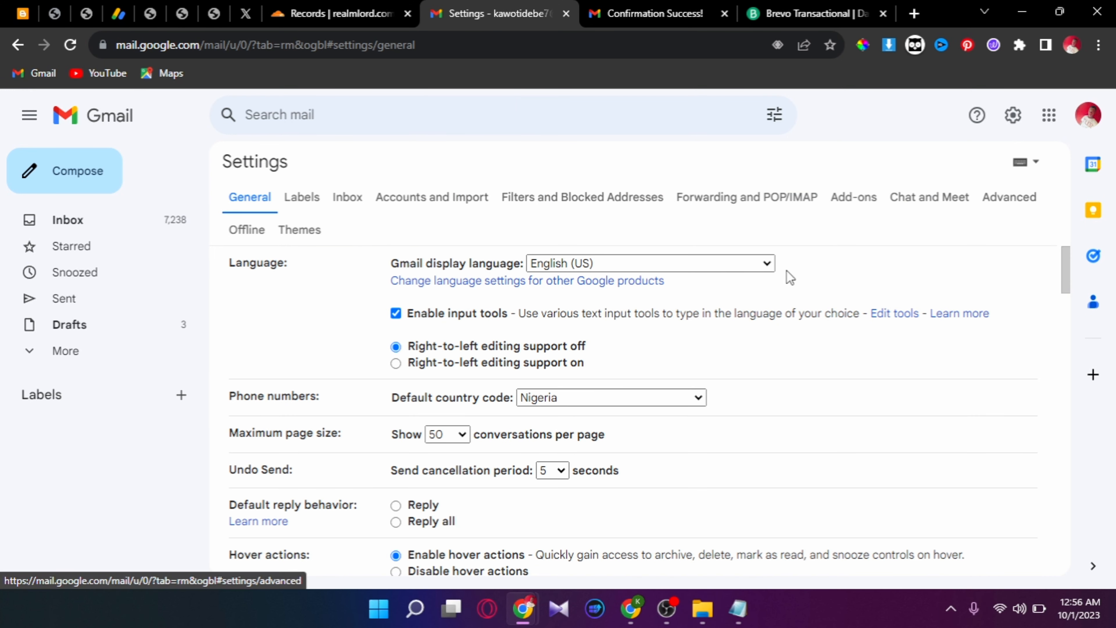
click(401, 199)
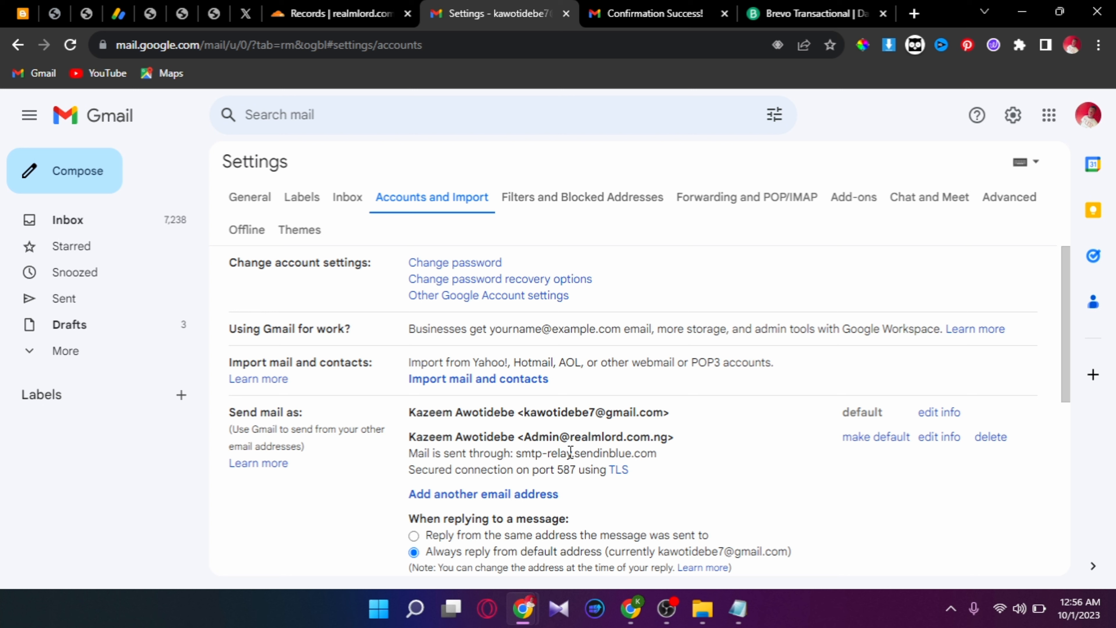
click(860, 439)
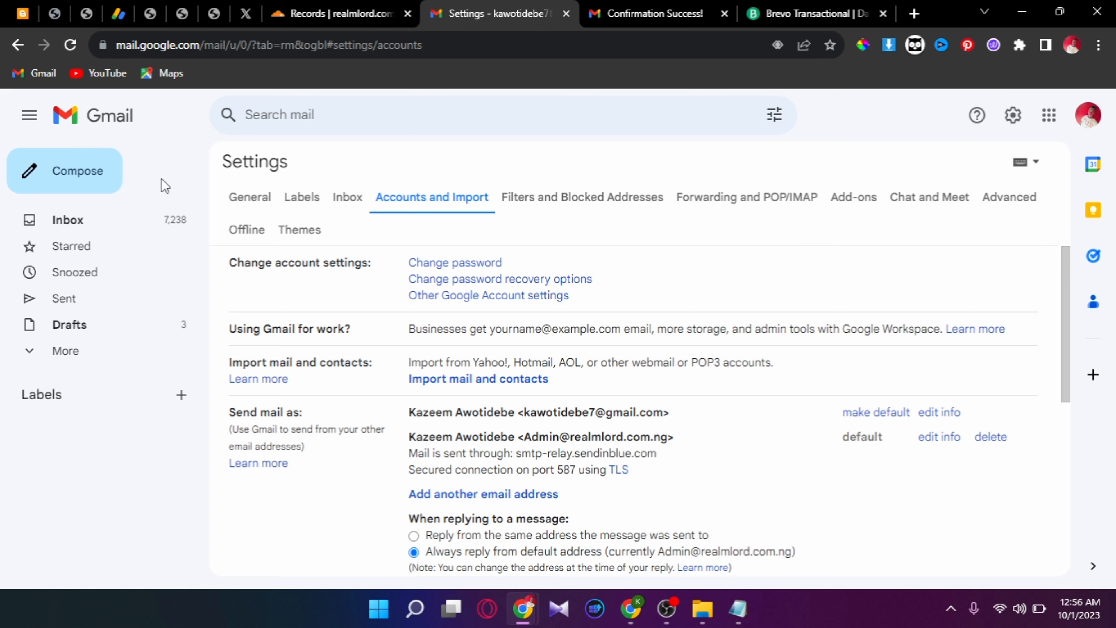
click(82, 228)
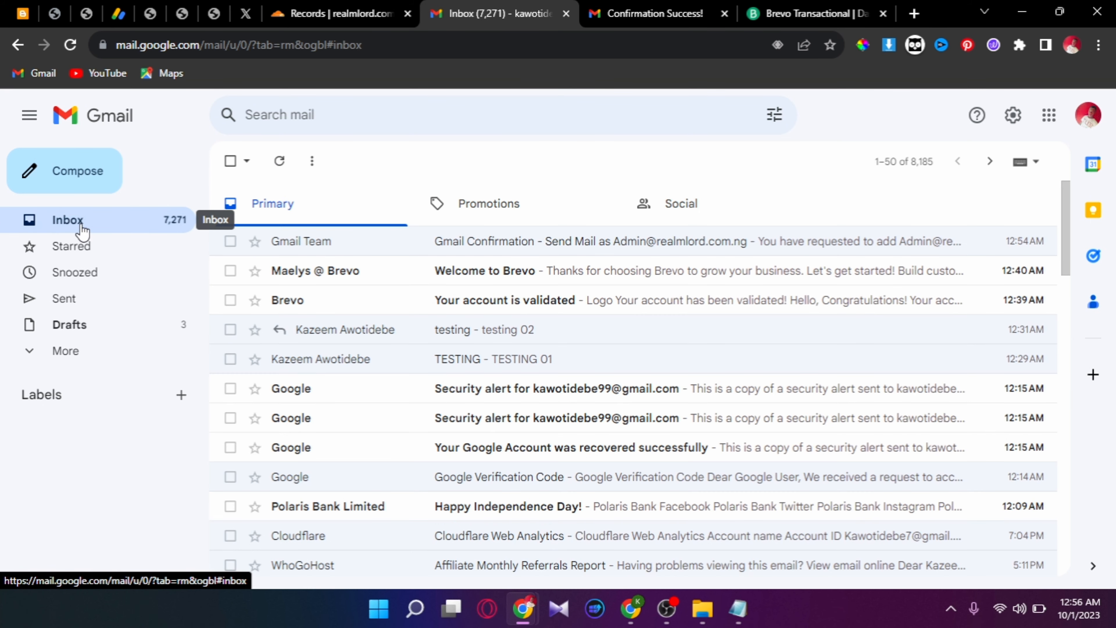
- Start a new message and address it to the receiving Gmail account via the suggested contact
click(75, 173)
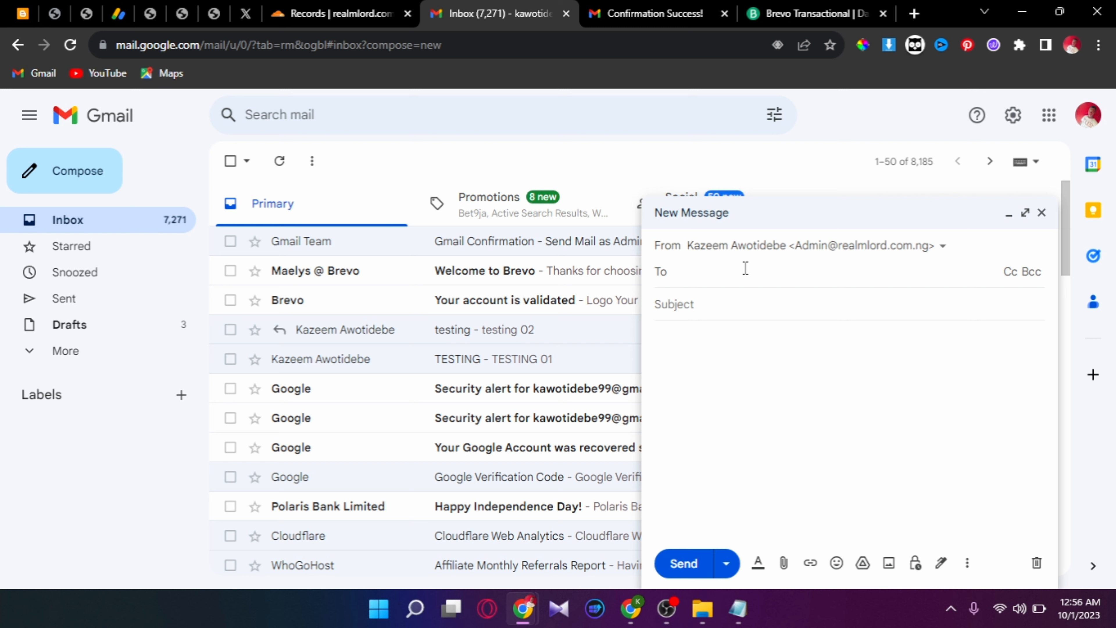
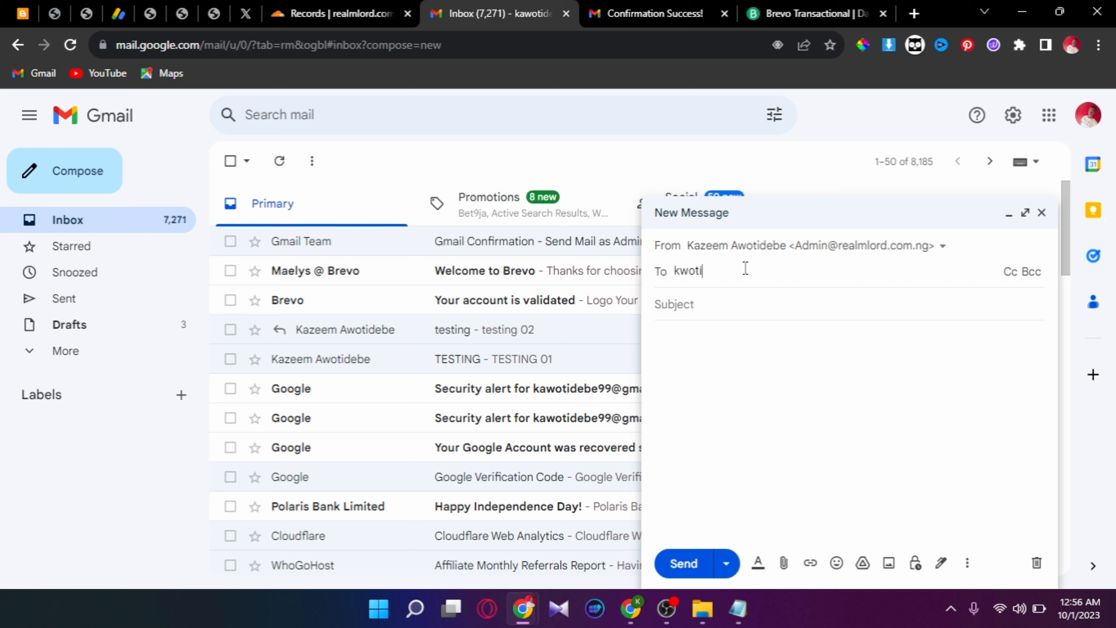
click(680, 271)
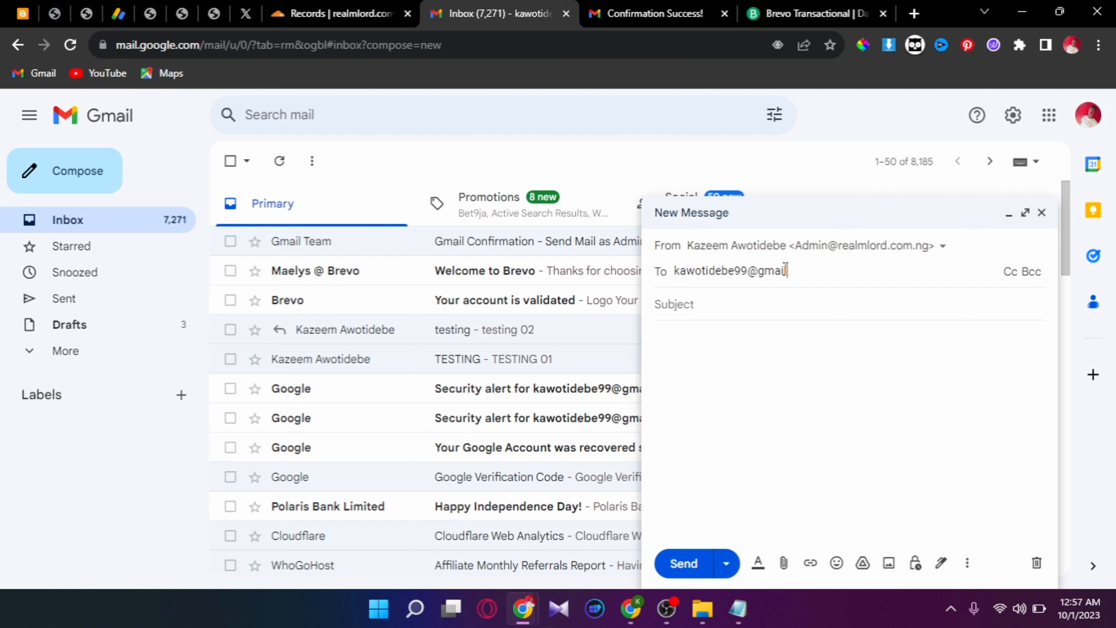
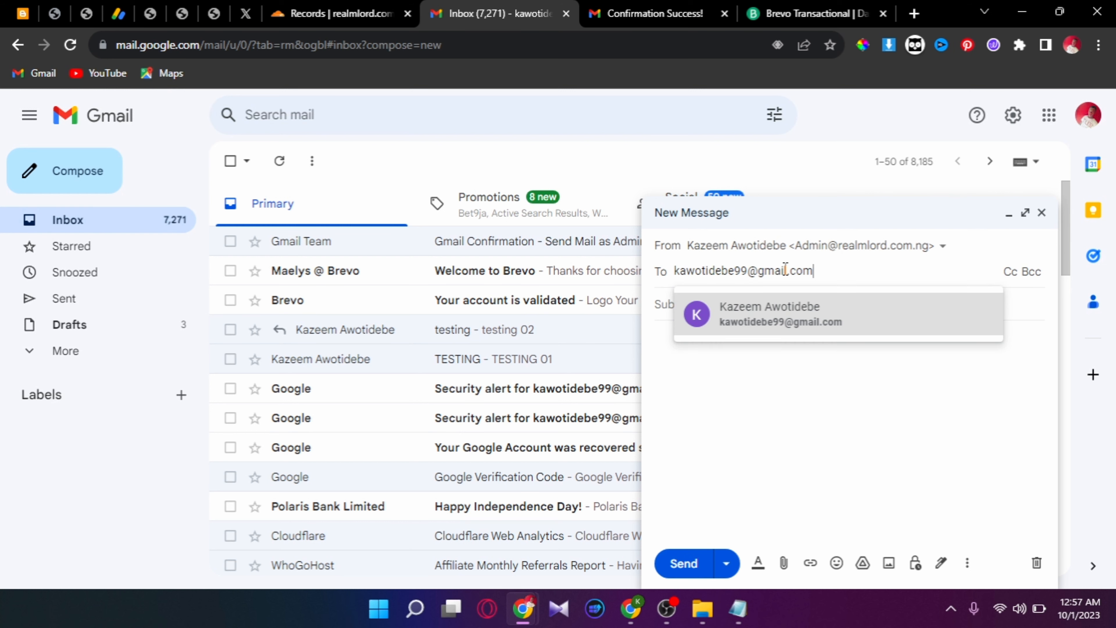
click(705, 390)
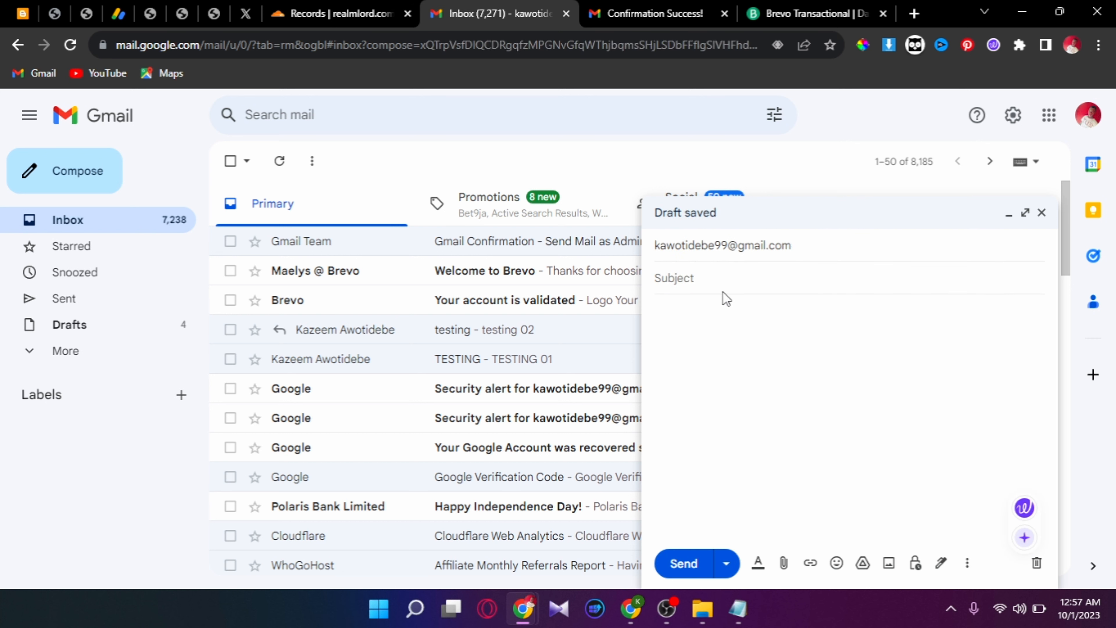
click(724, 277)
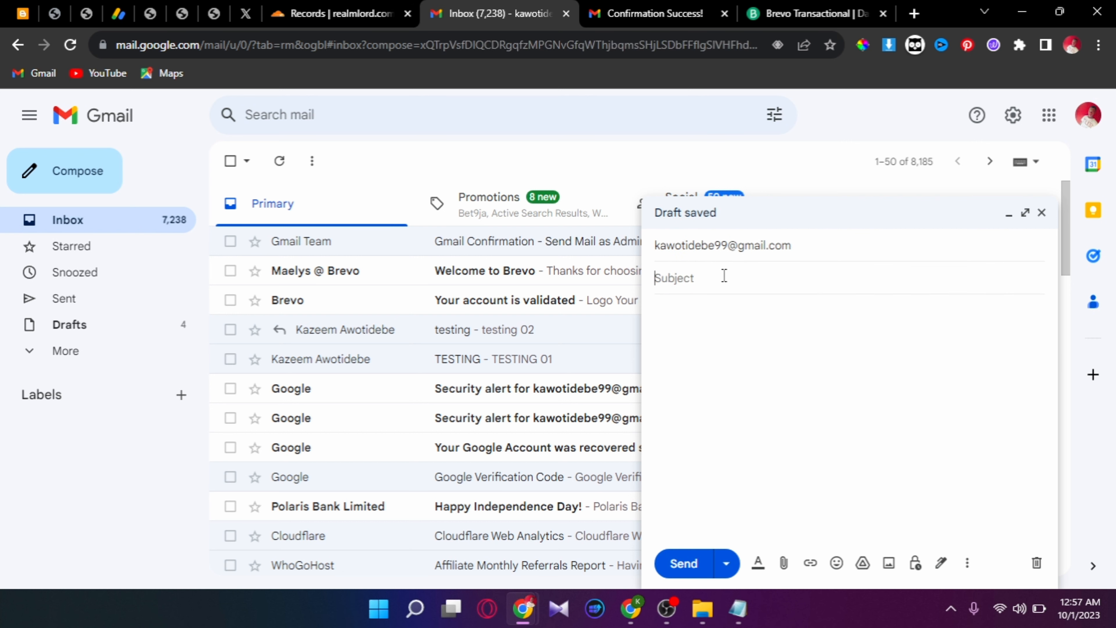
click(787, 248)
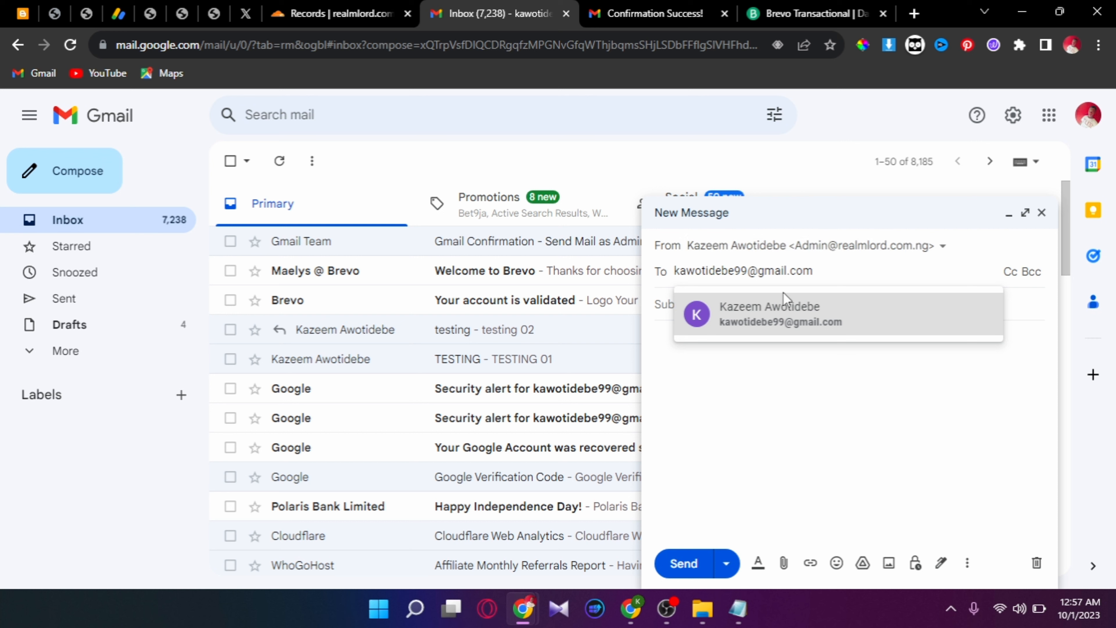
click(780, 317)
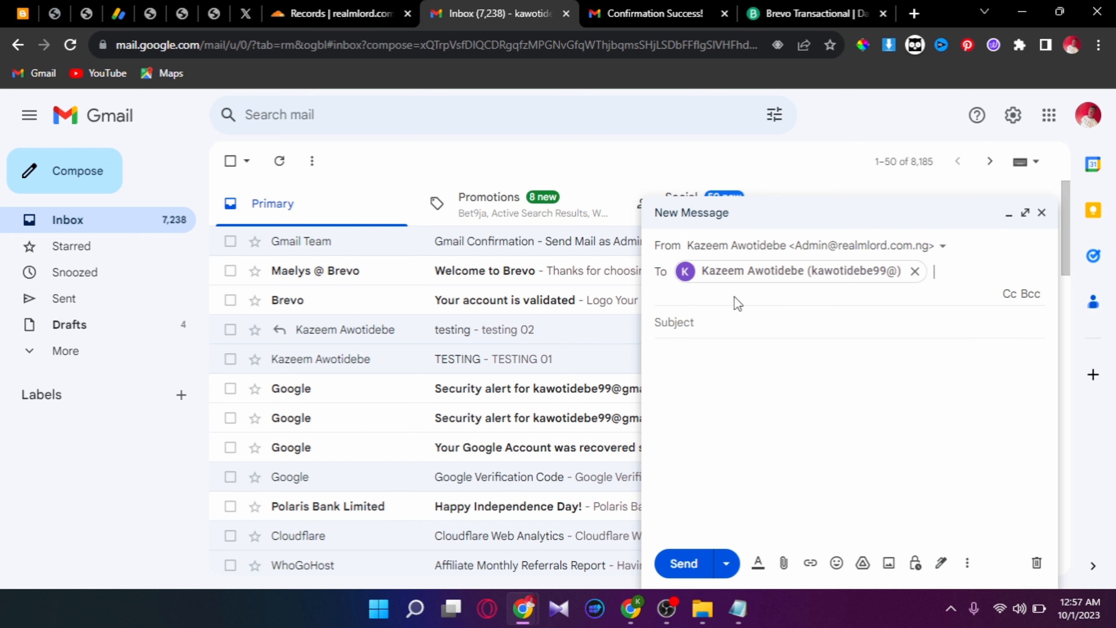
- Enter subject 'testing sender 01' and body 'sending mail', then send the test email
click(723, 316)
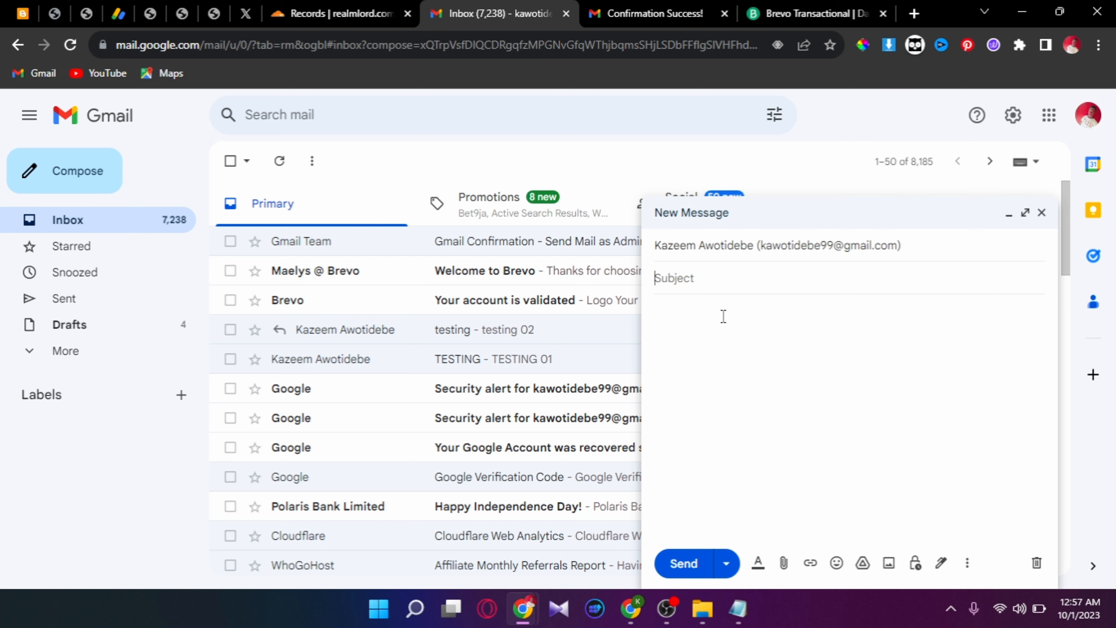
text(testing sender)
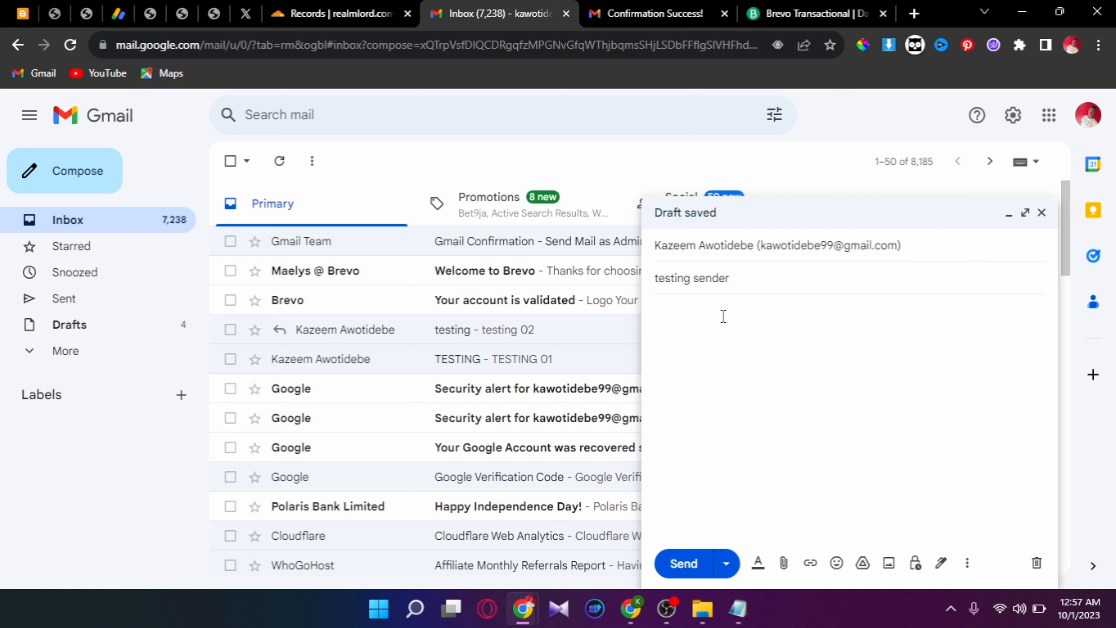
text( 0)
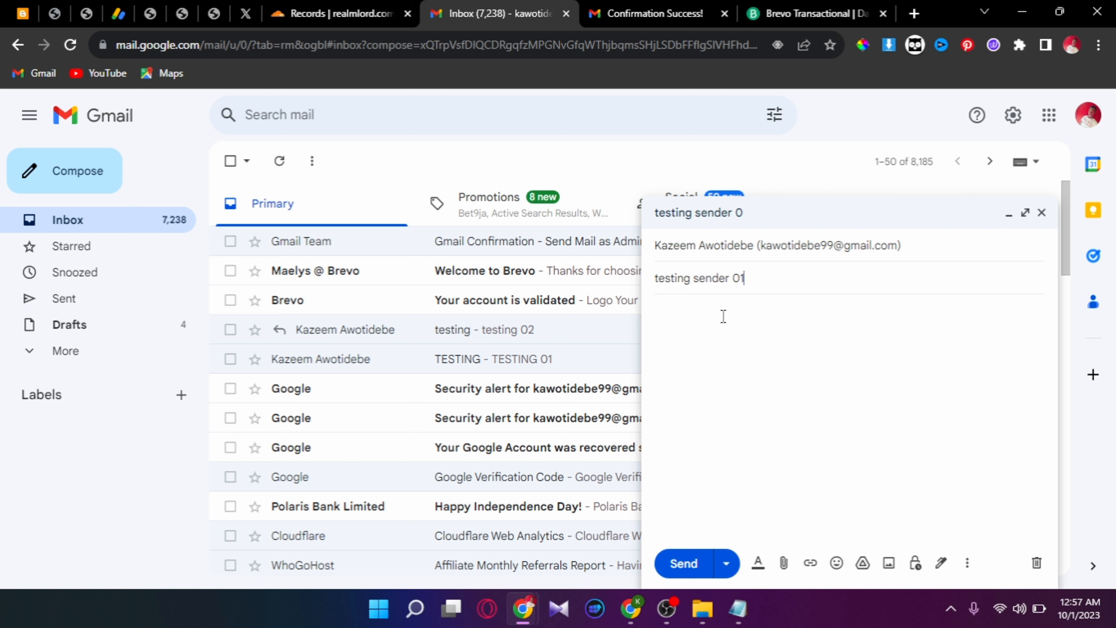
text(1)
key(BackSpace)
key(BackSpace)
text(01)
click(723, 319)
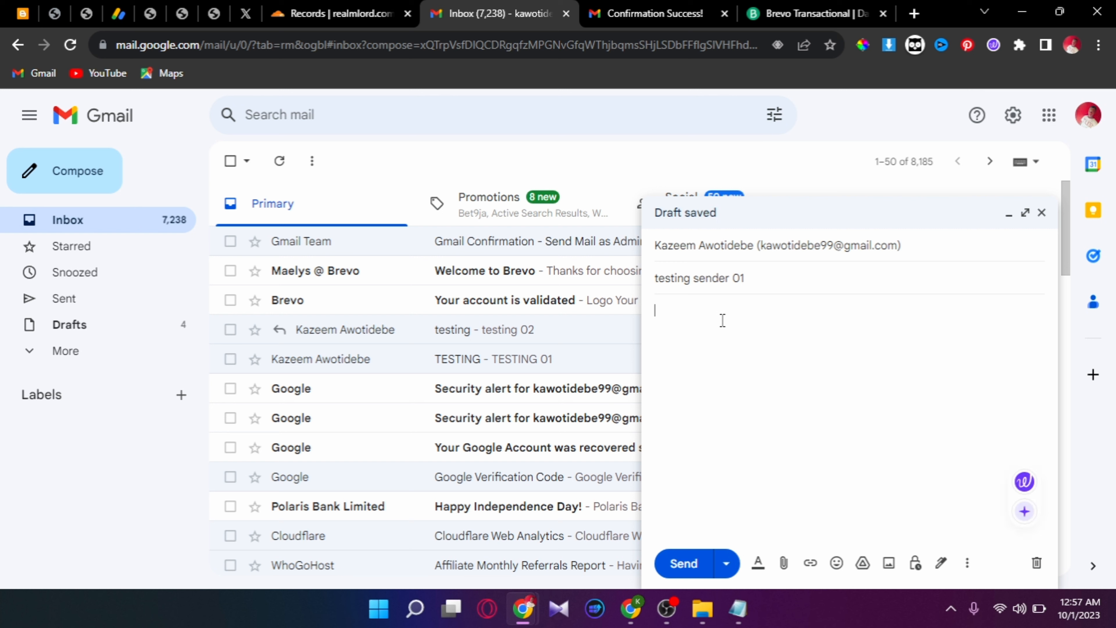
text(sedin)
key(BackSpace)
key(BackSpace)
key(BackSpace)
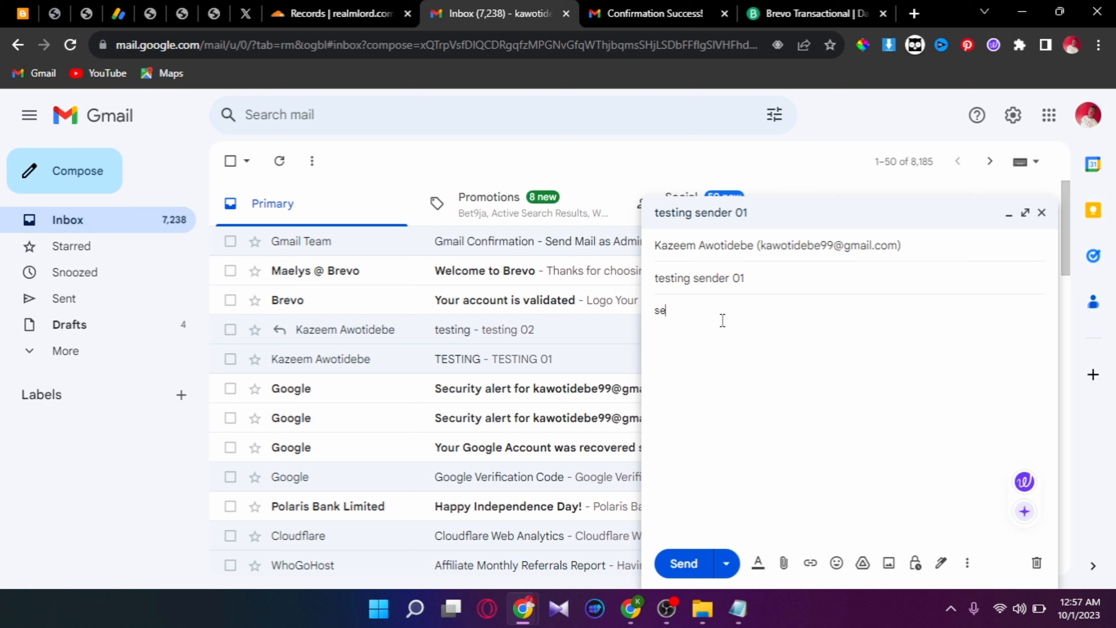
text(nding)
text( ires)
key(BackSpace)
key(BackSpace)
key(BackSpace)
key(BackSpace)
text(fris)
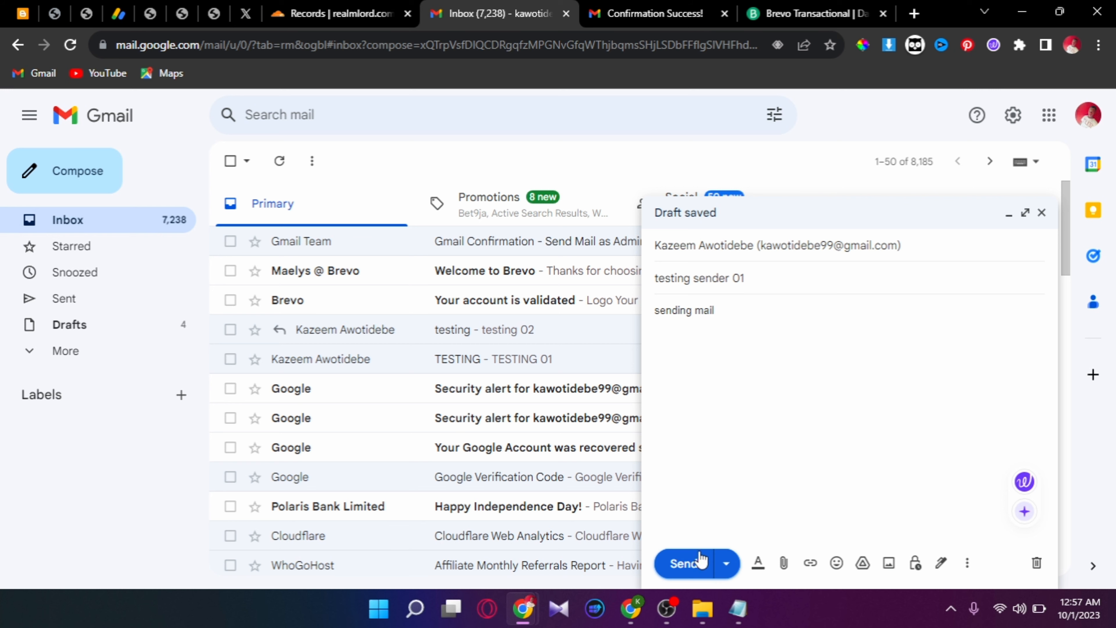
click(699, 561)
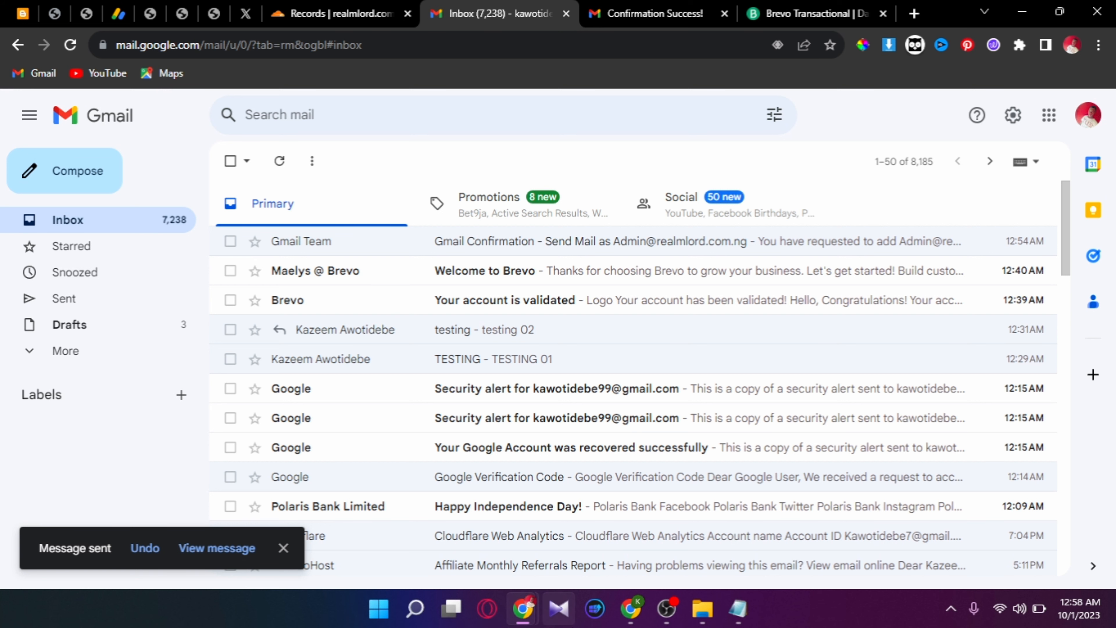
- In the receiving account's window, check the Inbox and Spam folder for the test email
click(620, 618)
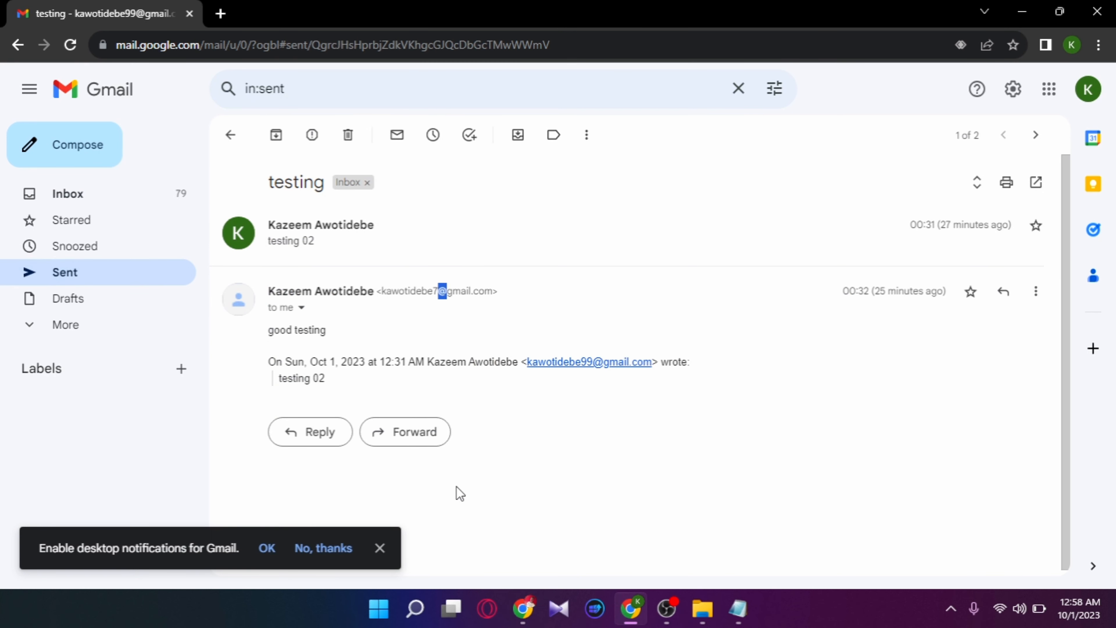
click(115, 193)
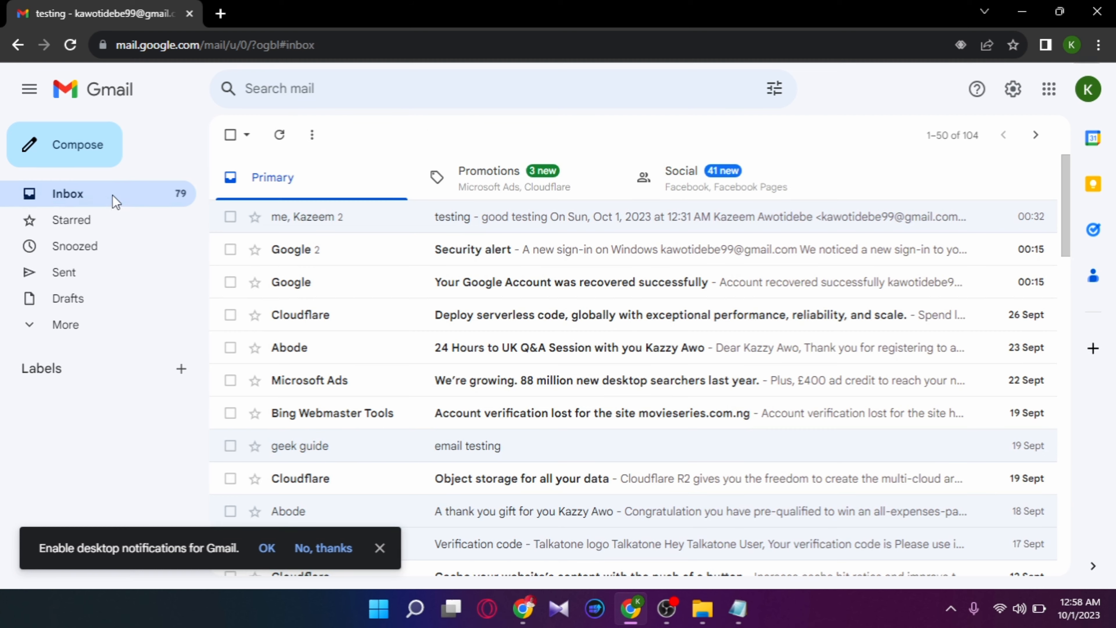
click(68, 330)
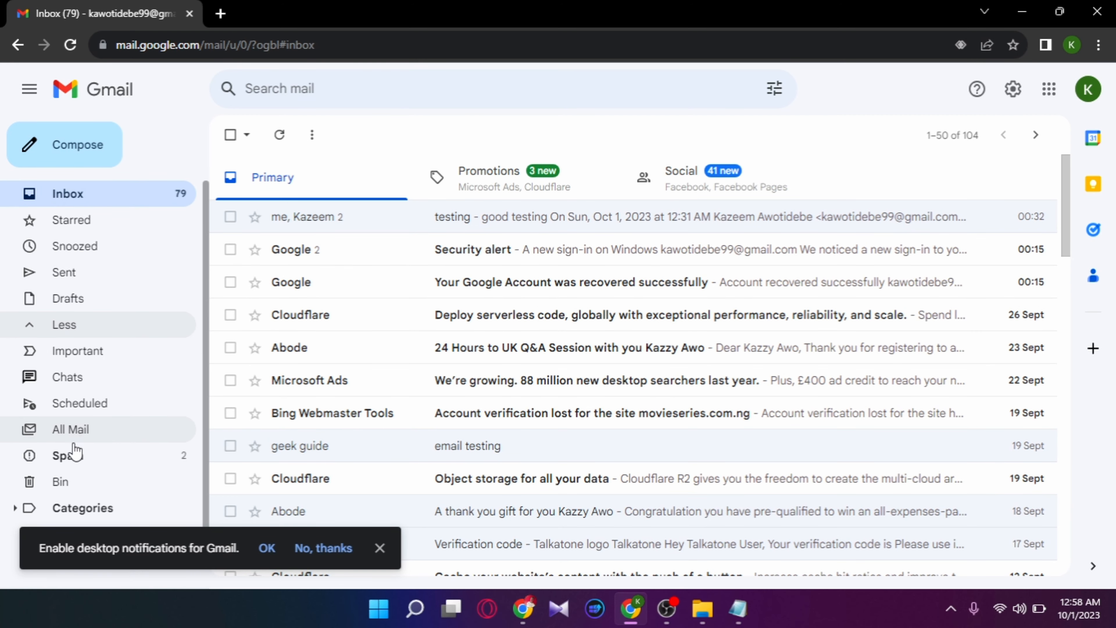
click(75, 459)
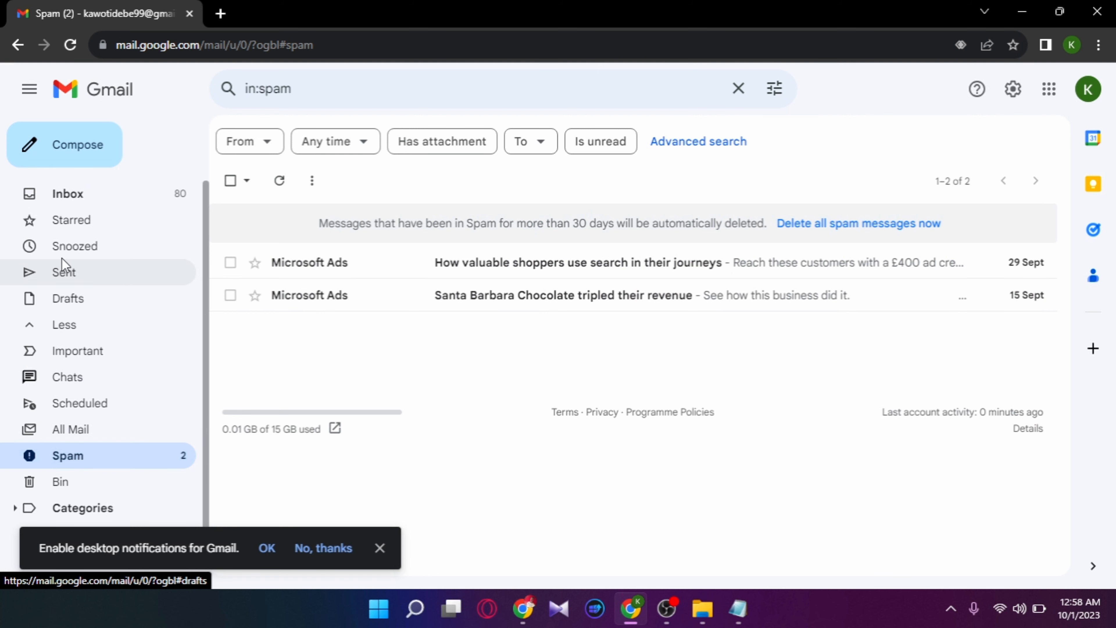
click(71, 203)
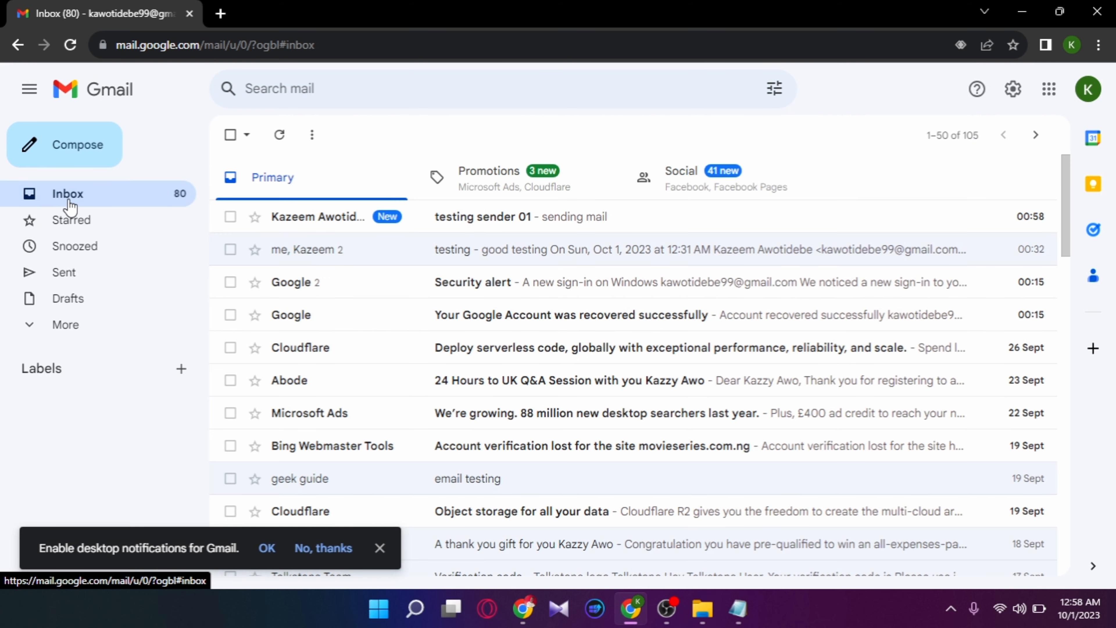
- Open 'testing sender 01', check its realmlord.com.ng sender, and reply 'seen'
click(435, 219)
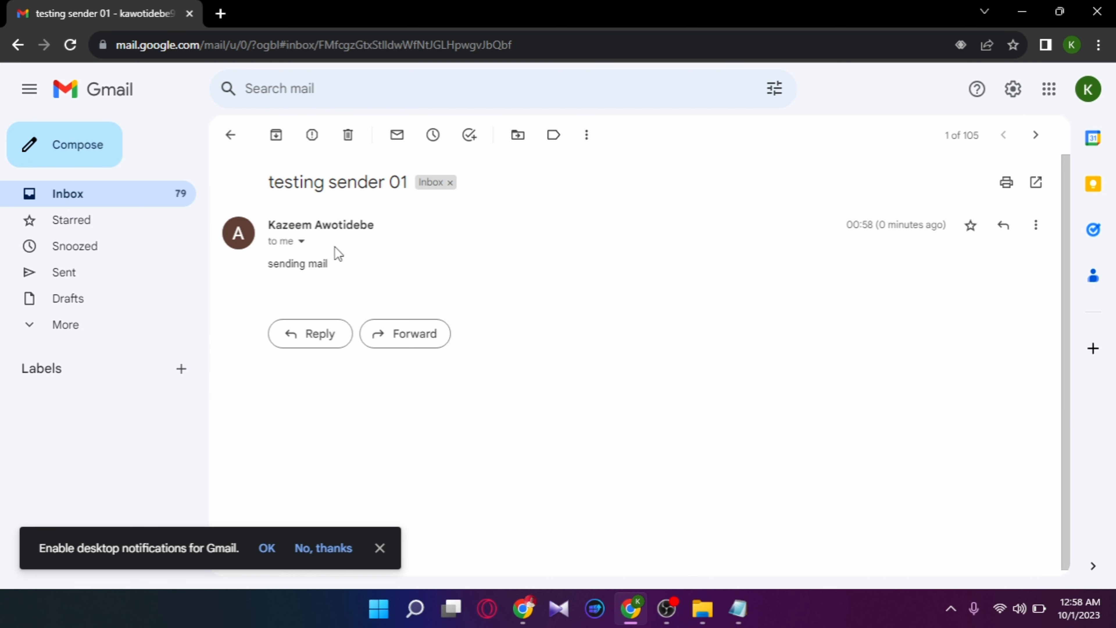
click(301, 241)
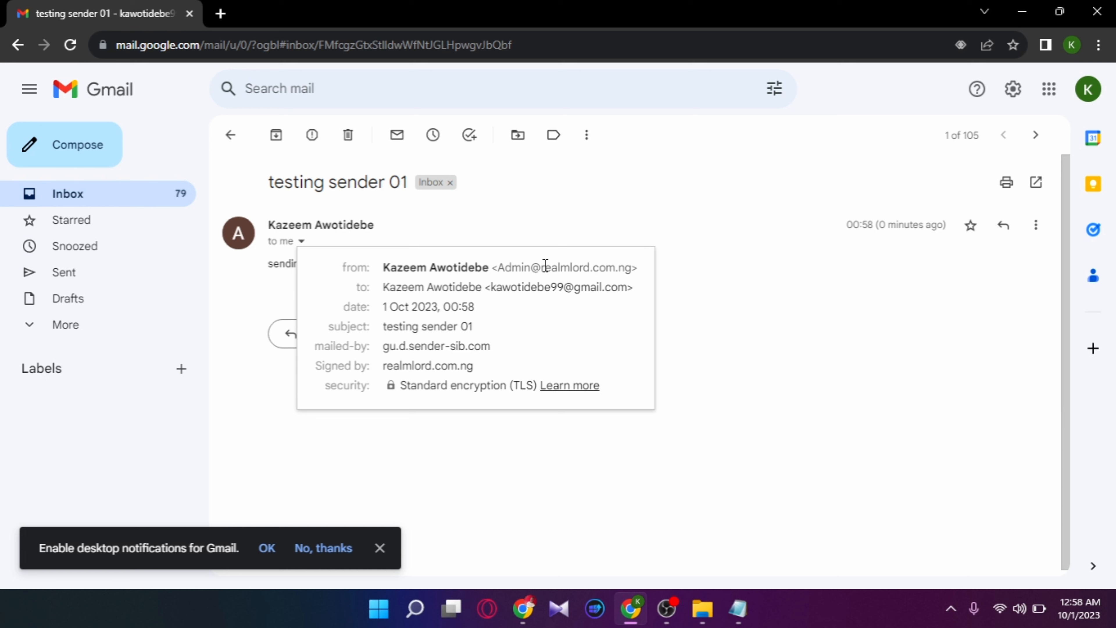
click(282, 347)
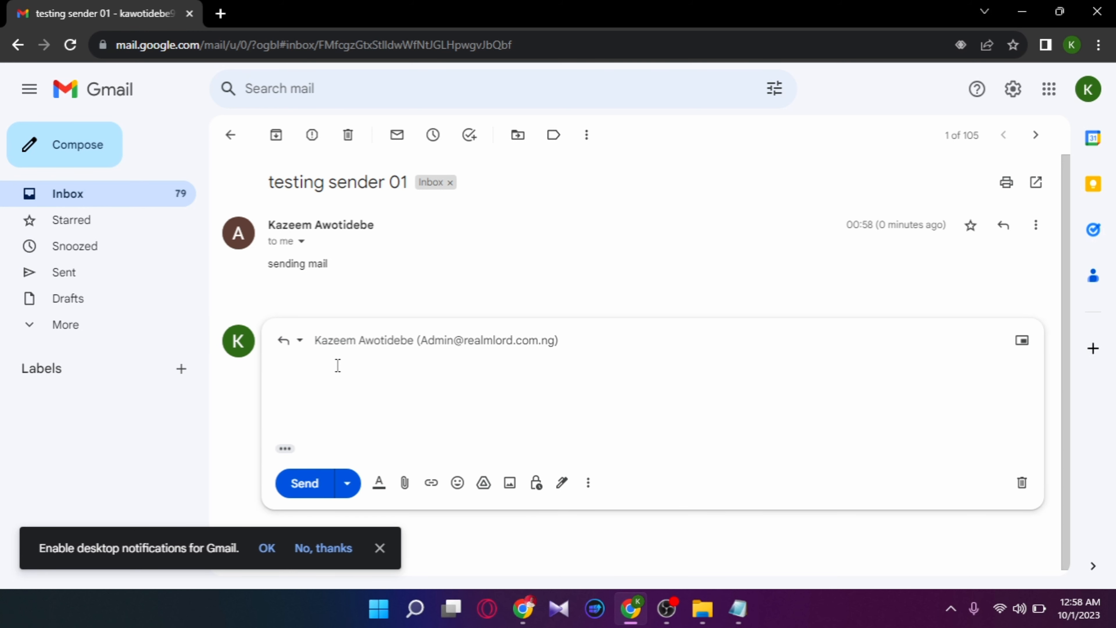
text(ds)
click(315, 489)
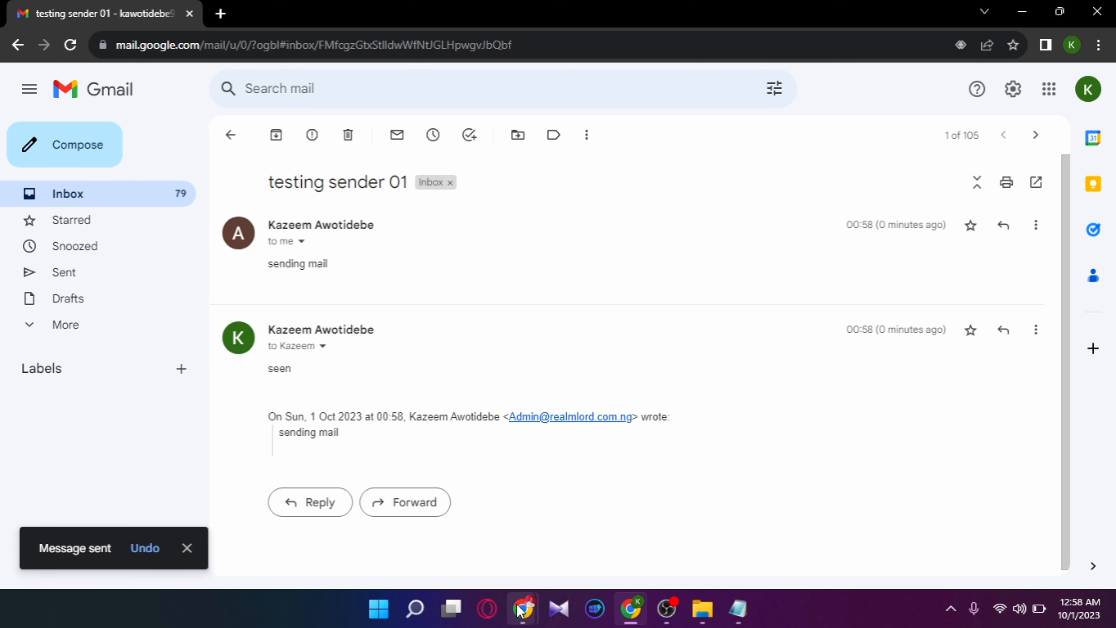
mouse_move(522, 609)
click(518, 574)
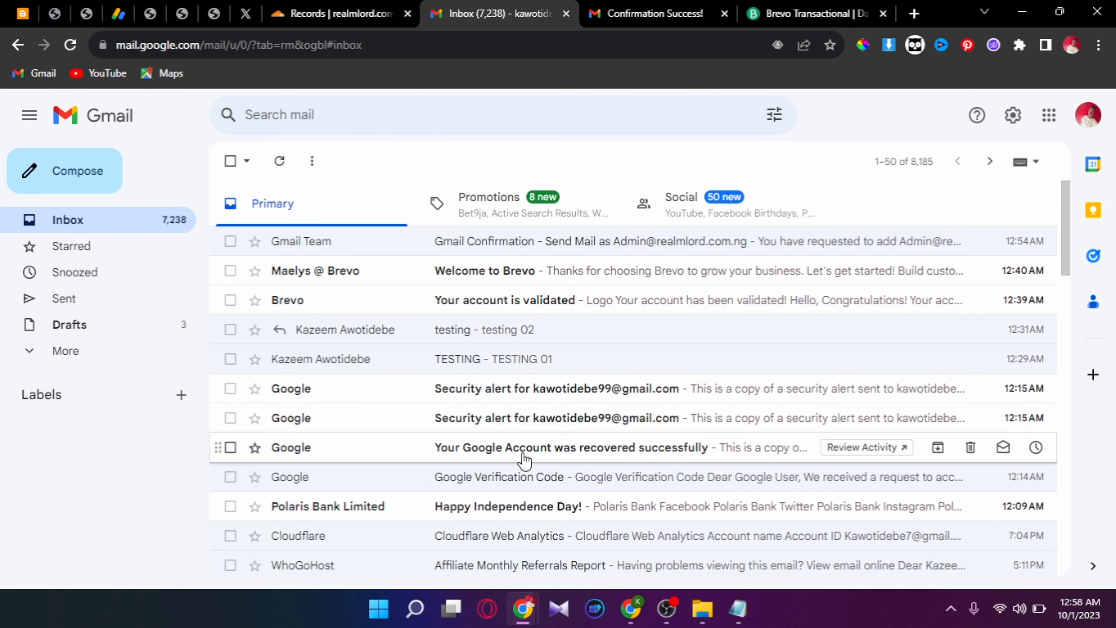
- Refresh the inbox, check Spam, and open the 'Re: testing sender 01' reply showing 'seen'
click(278, 163)
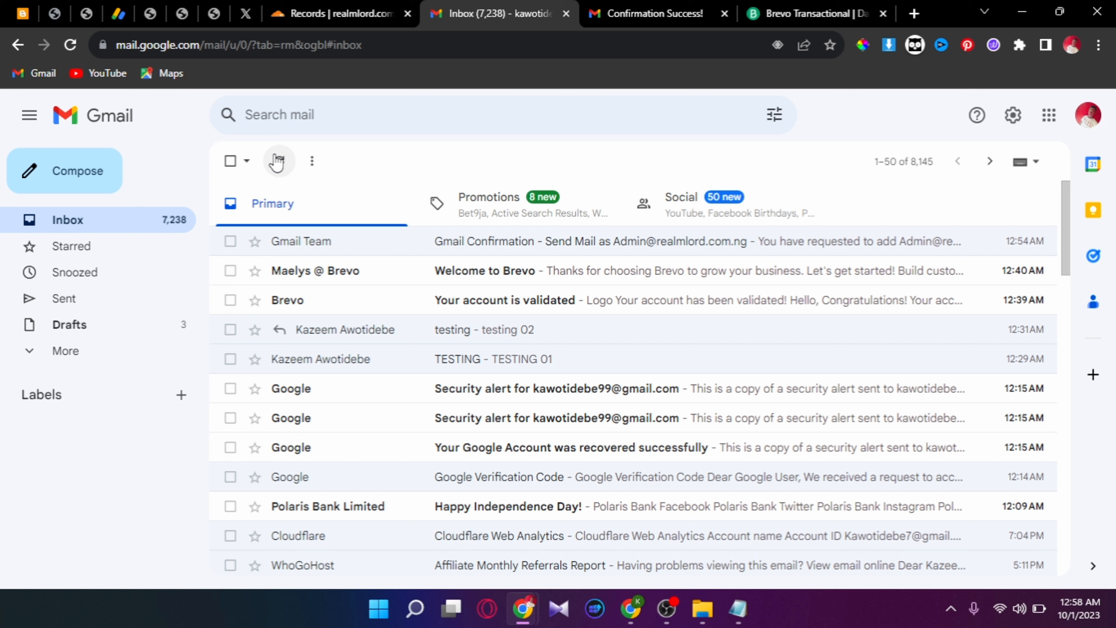
click(276, 162)
click(277, 163)
click(59, 349)
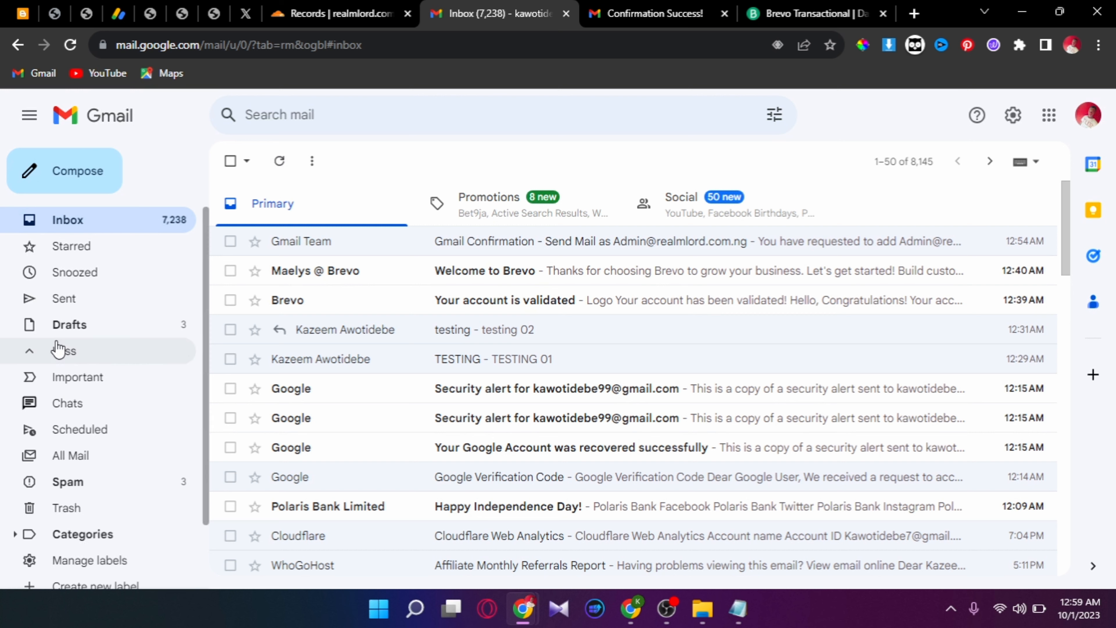
click(77, 481)
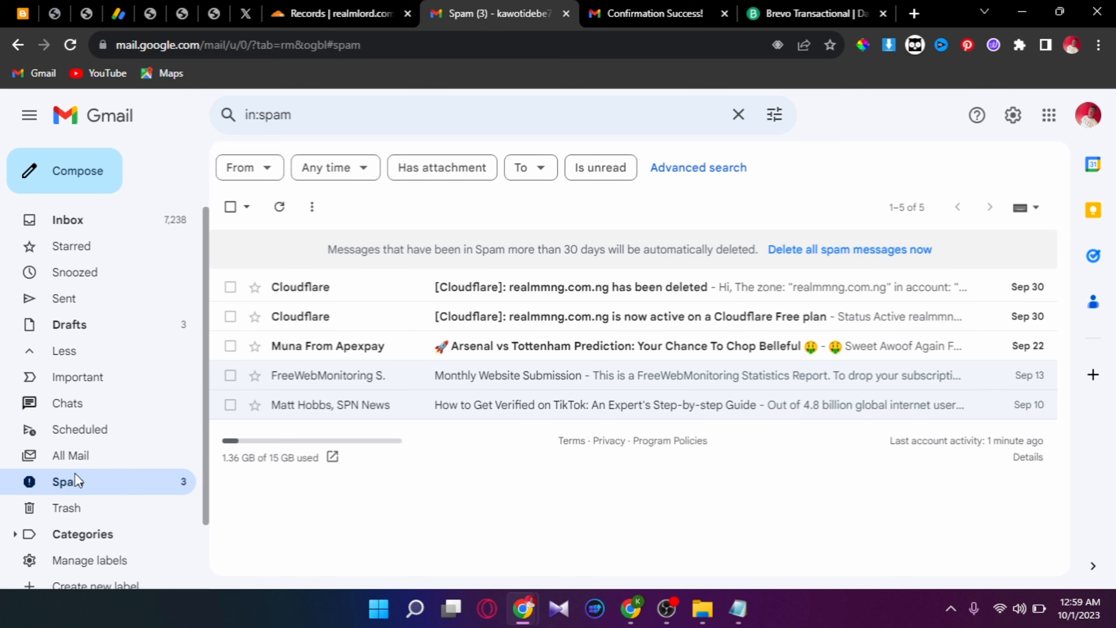
click(80, 227)
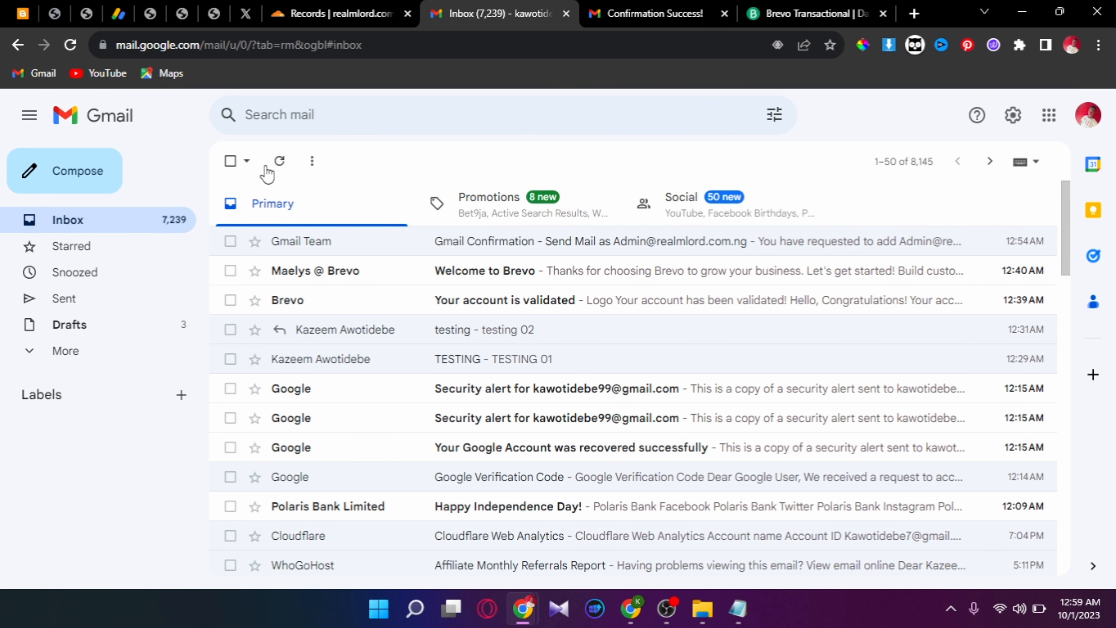
click(278, 162)
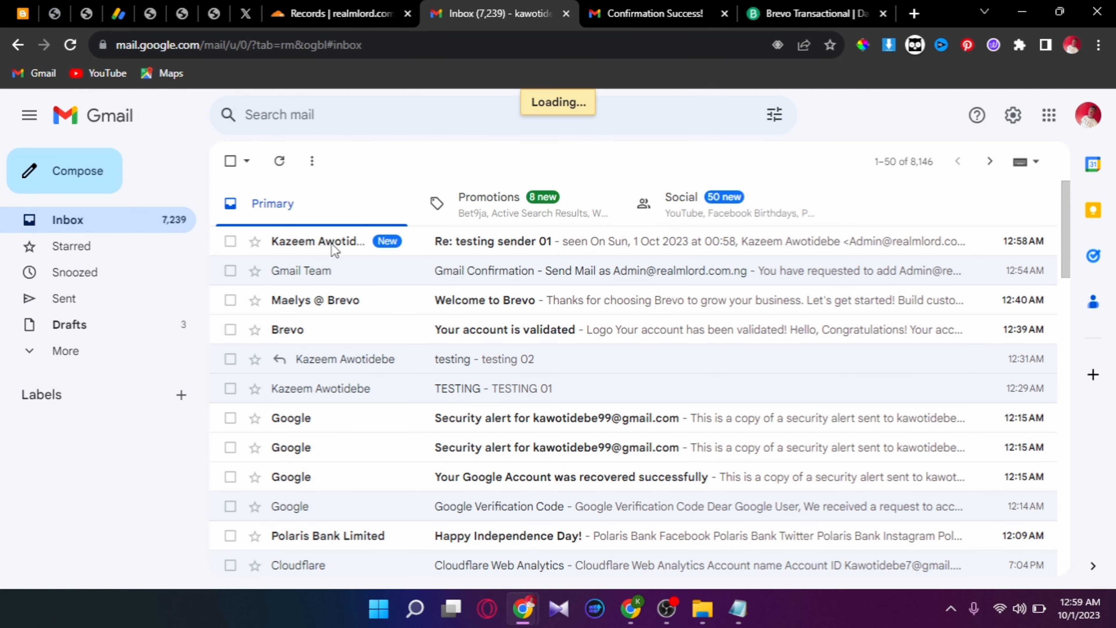
click(421, 247)
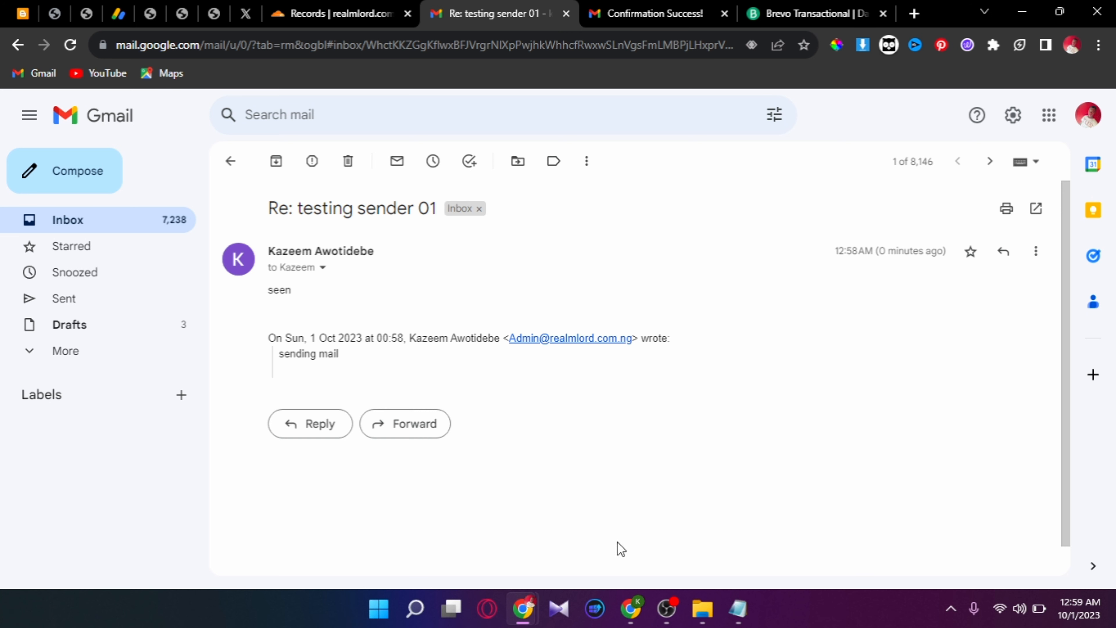
mouse_move(666, 624)
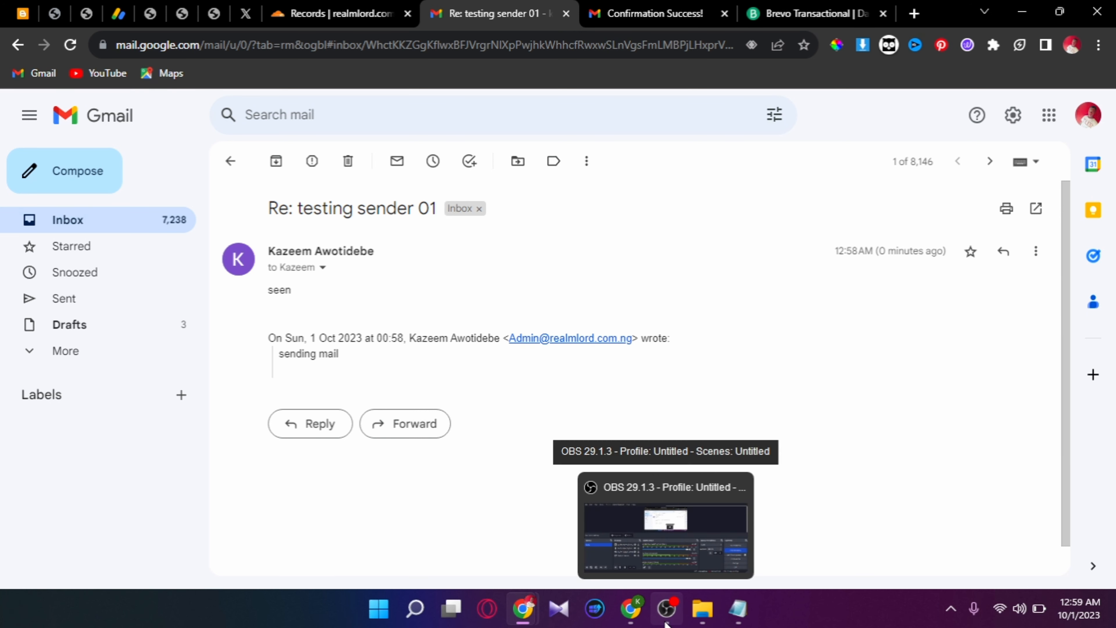